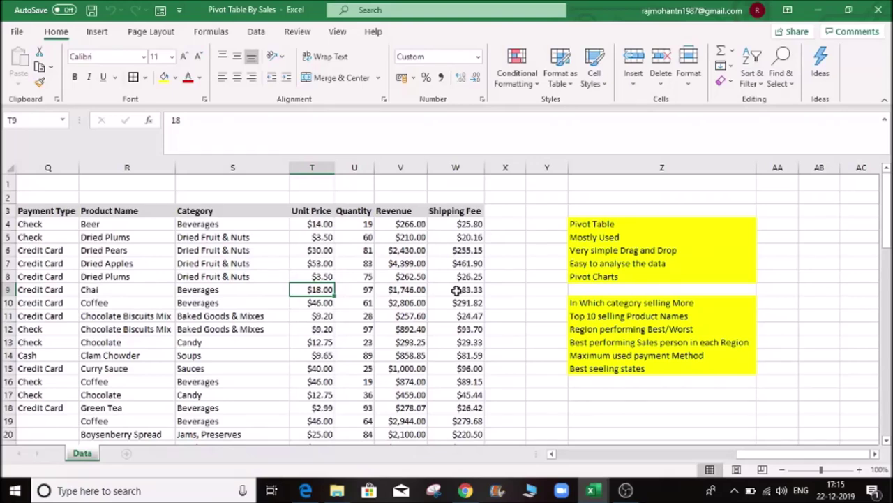
- Browse the order columns and the yellow question notes such as 'In Which category selling More'
key(ctrl+Home)
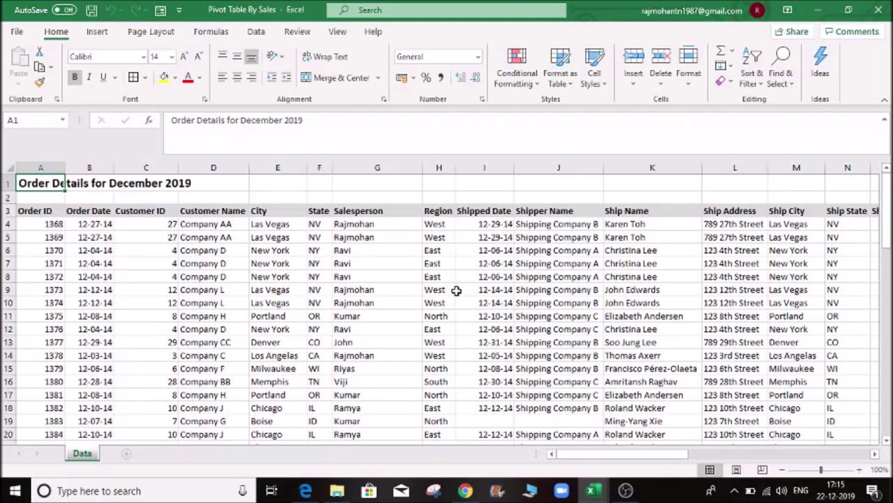
click(564, 265)
key(Right)
key(Right)
key(Right)
key(Right)
key(Right)
key(Right)
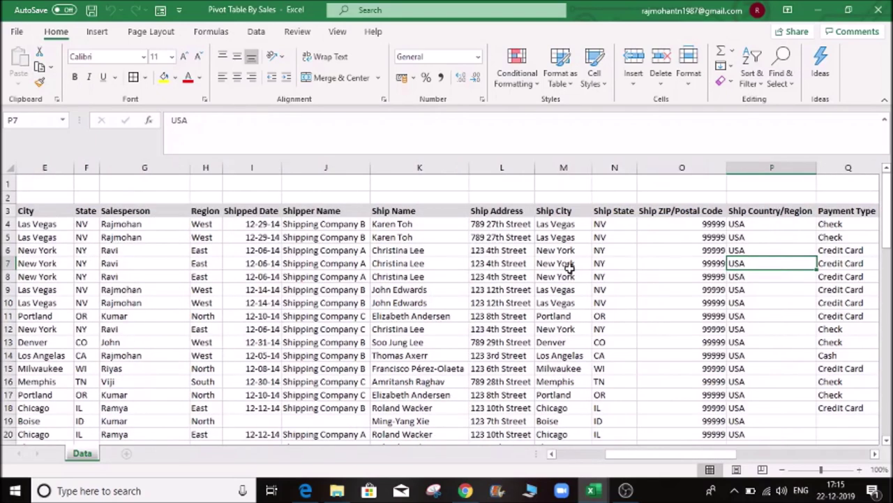
key(Right)
key(Right)
key(Right)
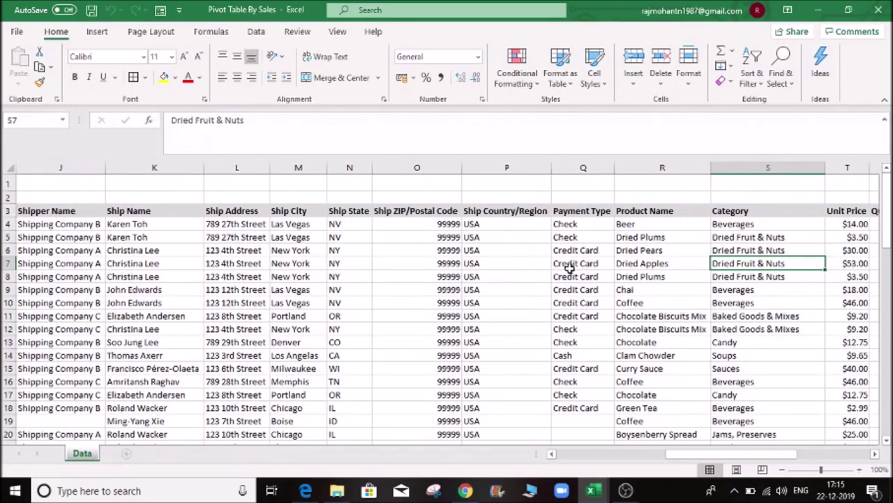
key(Right)
key(Right)
key(Right)
key(Right)
key(Right)
key(Right)
key(Right)
key(Right)
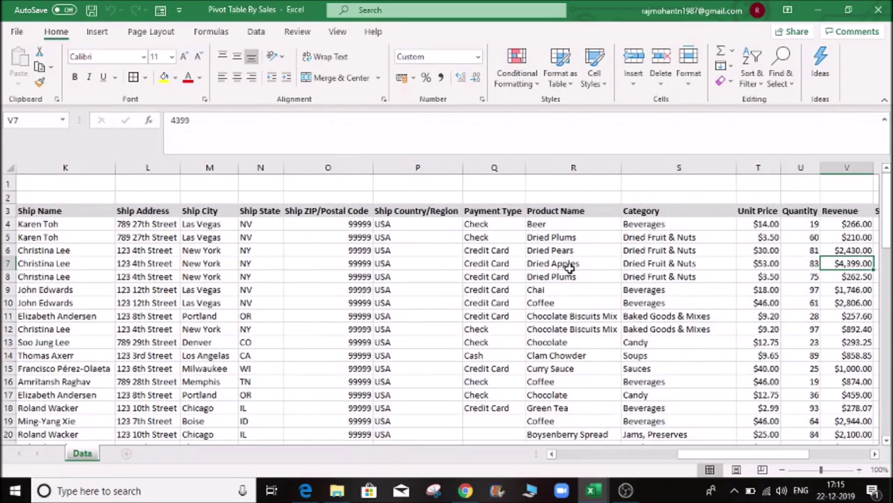
key(Left)
key(Up)
key(Up)
key(Up)
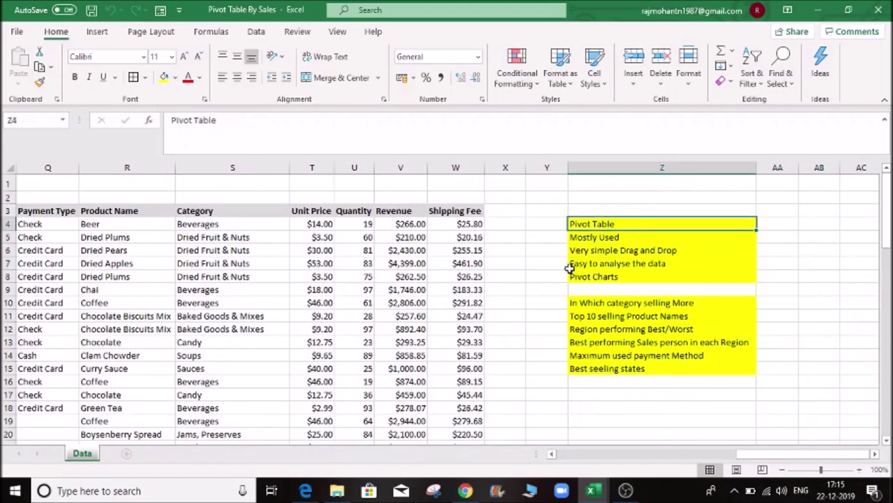
key(Down)
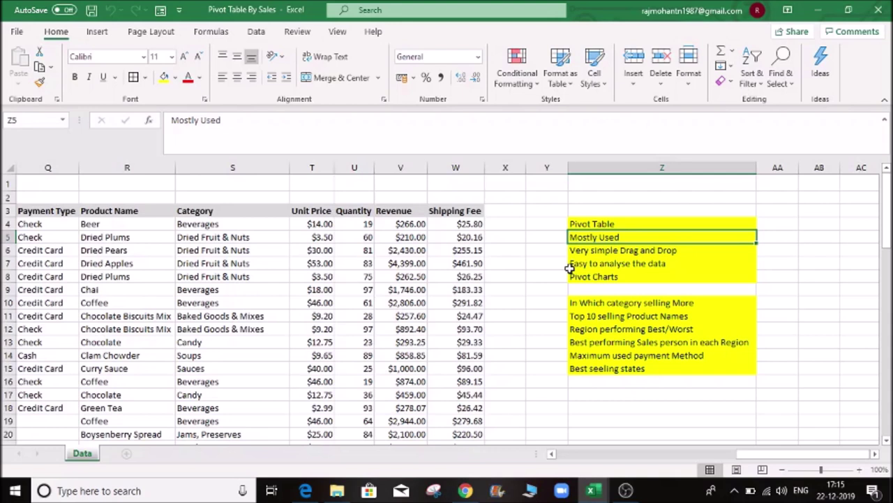
key(Down)
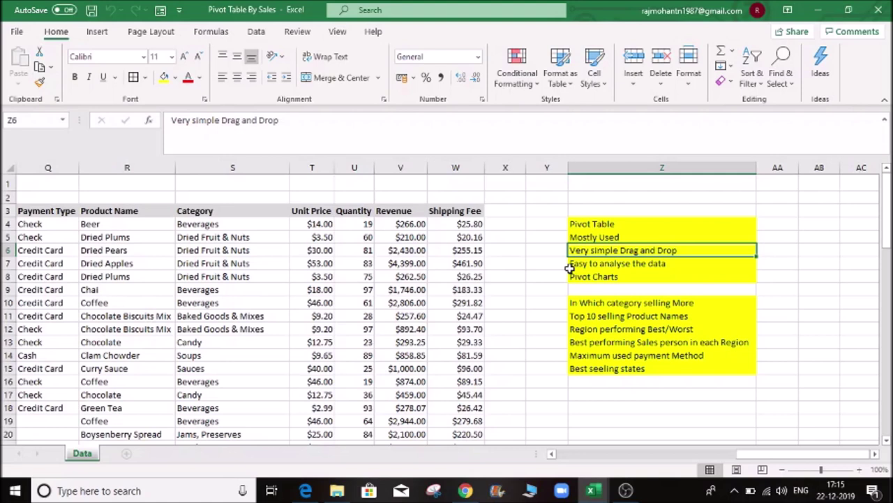
click(571, 271)
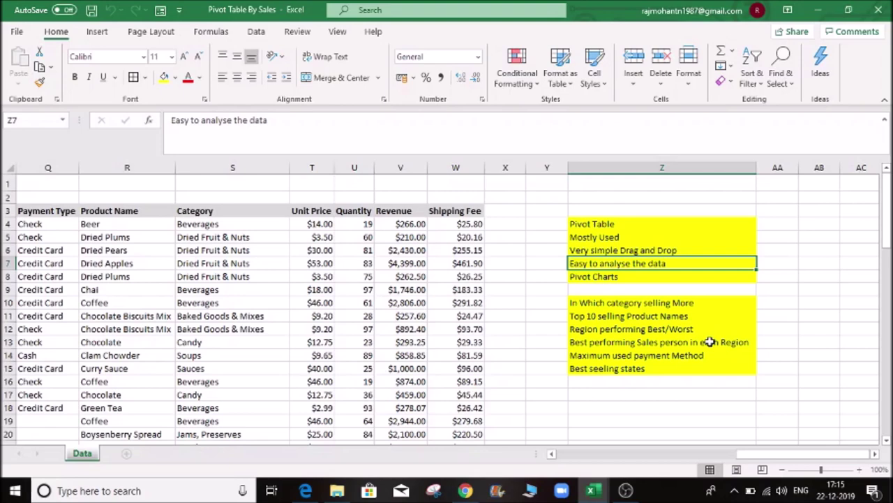
click(271, 302)
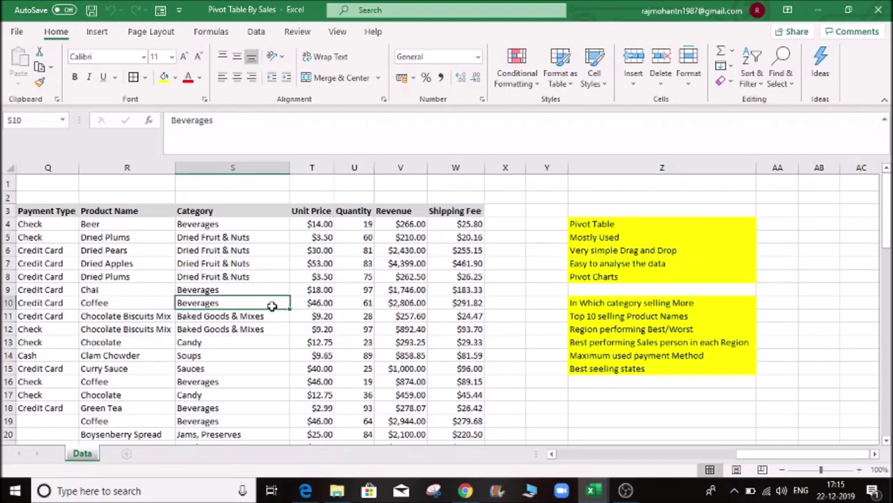
key(Home)
key(ctrl+Right)
key(ctrl+Right)
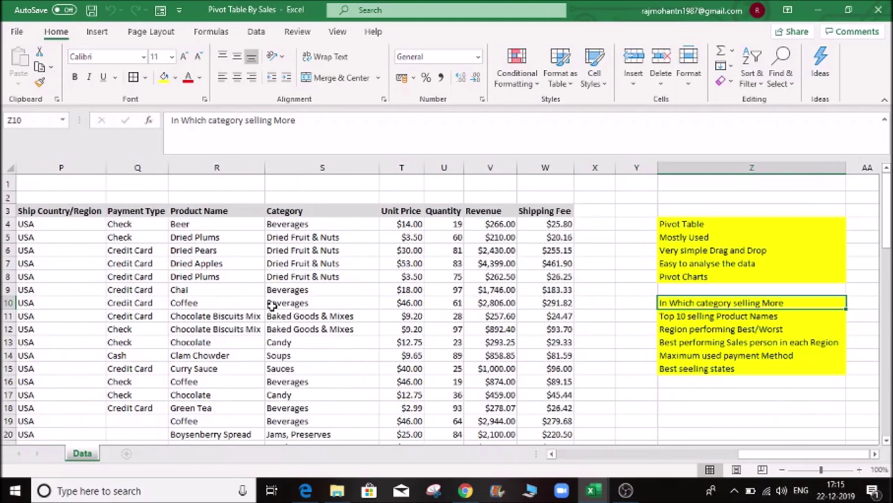
key(Up)
key(Up)
key(Up)
key(Down)
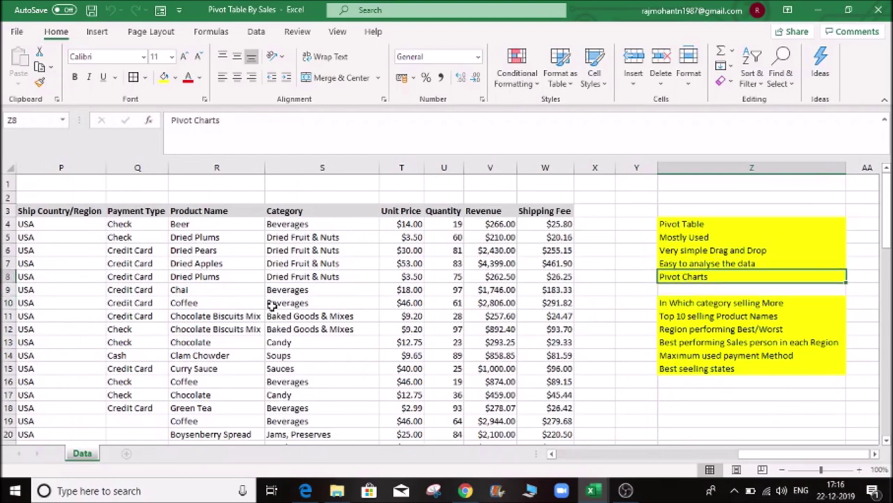
key(Down)
key(Down)
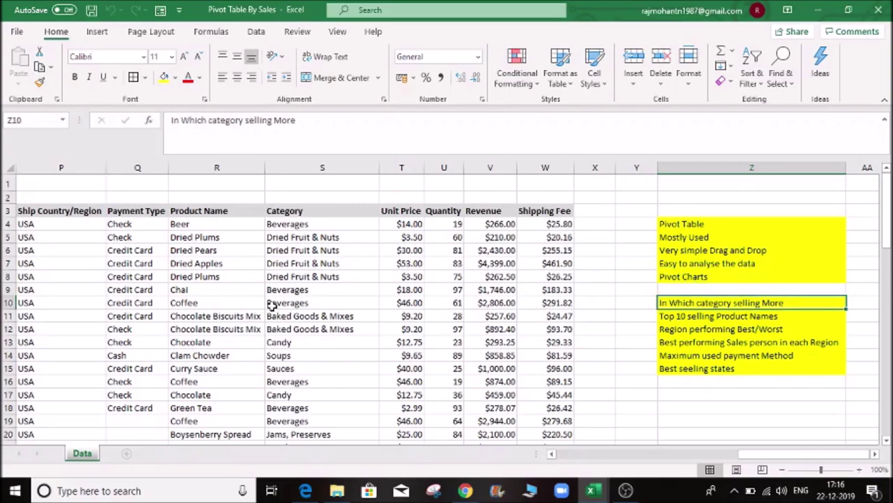
key(Left)
key(Left)
key(Left)
key(Left)
key(Left)
key(Left)
key(Left)
key(Left)
key(Left)
key(Left)
key(Left)
key(Left)
key(Left)
key(Left)
key(Left)
key(Left)
key(Left)
key(Left)
key(Left)
key(Left)
key(Left)
key(Left)
key(Left)
key(Left)
- Step through order 1373's fields from order date to Chai's Revenue, then back to the headers
key(Up)
key(Right)
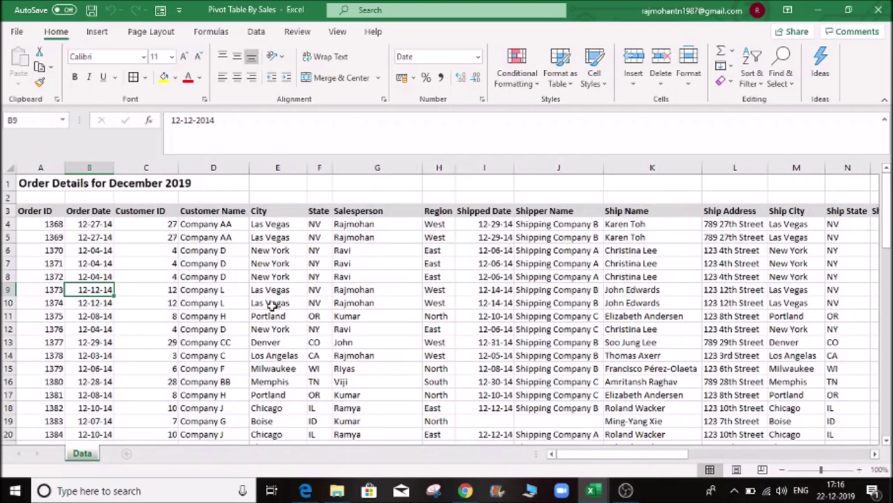
key(Right)
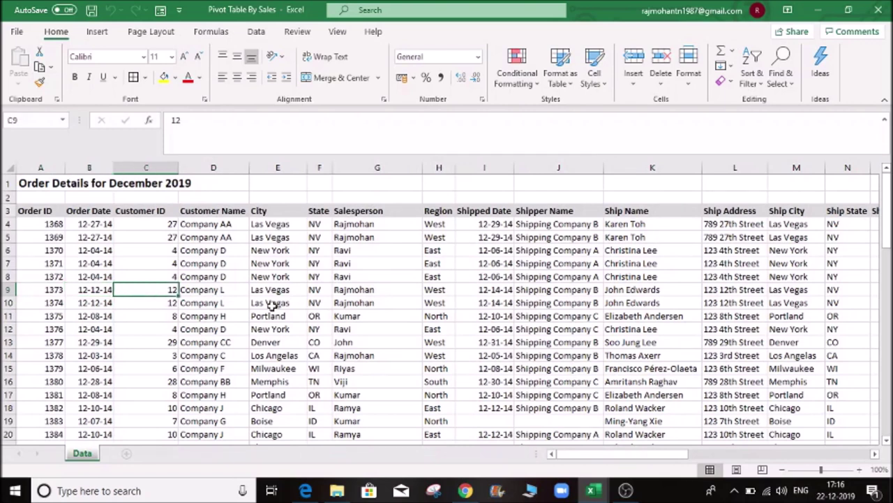
key(Right)
key(Right)
key(Right)
key(Right)
key(Right)
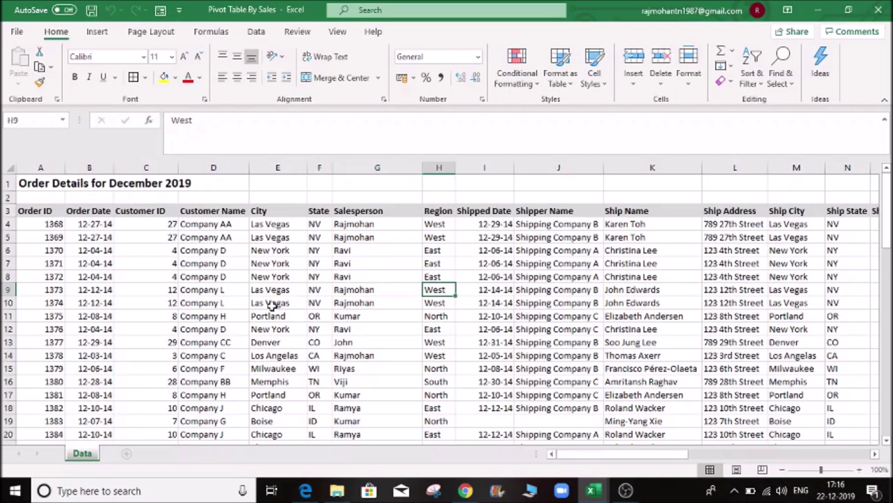
key(Right)
key(Right)
key(Right)
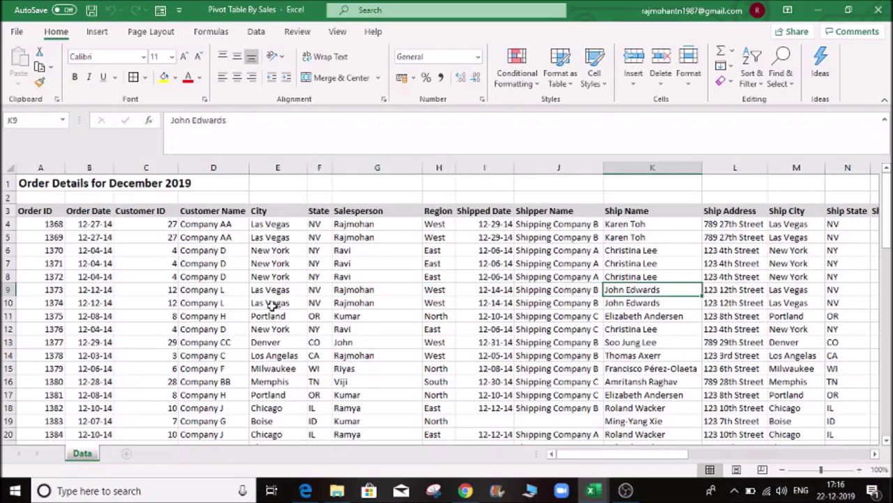
key(Right)
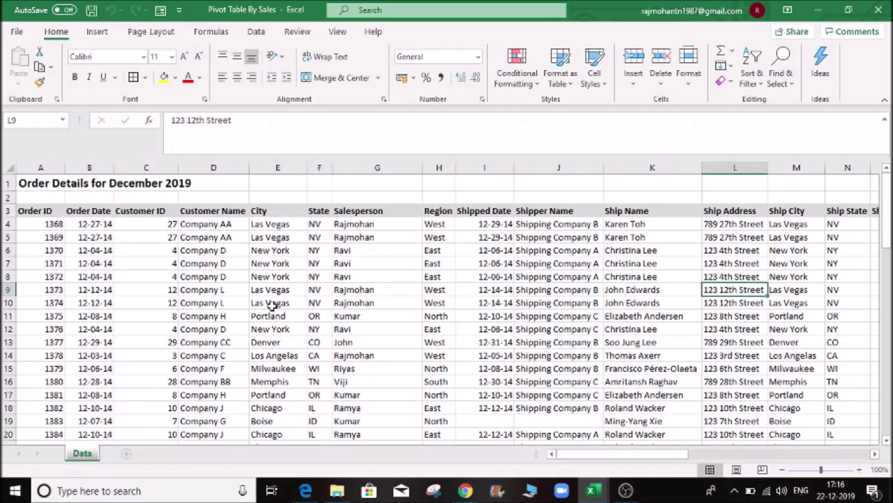
key(Right)
key(Right)
key(Right)
key(Right)
key(Right)
key(Right)
key(Right)
key(Right)
key(Right)
key(Left)
key(Left)
key(Left)
key(Left)
key(Right)
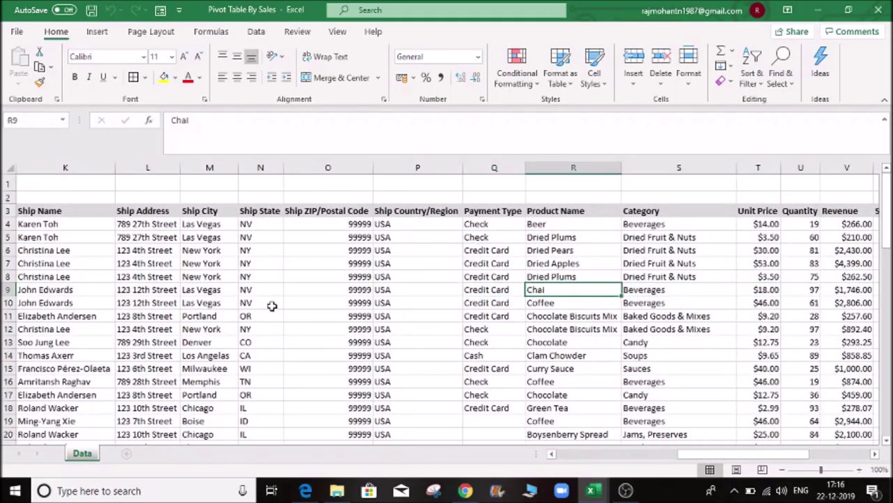
key(Right)
key(Right)
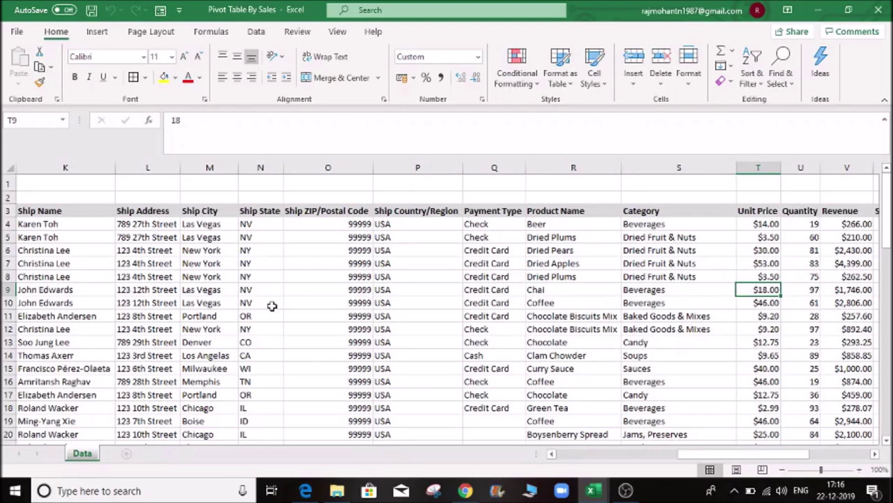
key(Right)
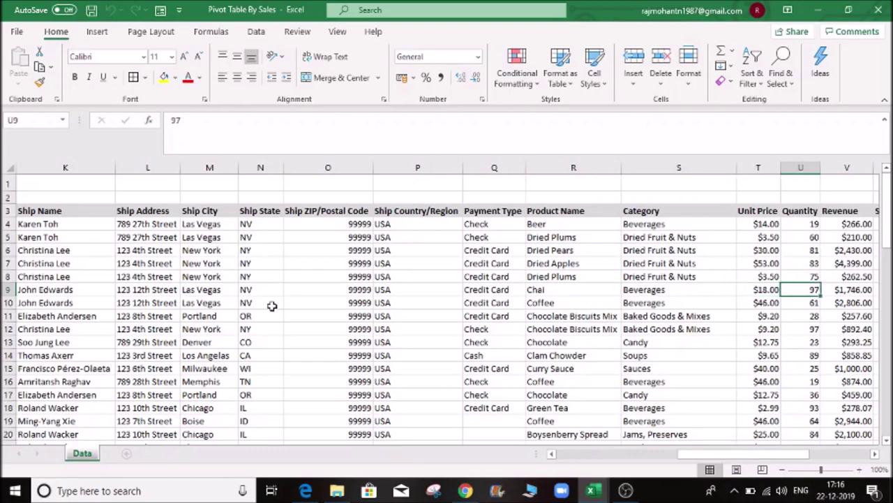
key(Right)
key(Right)
key(Right)
key(Right)
key(Right)
key(Right)
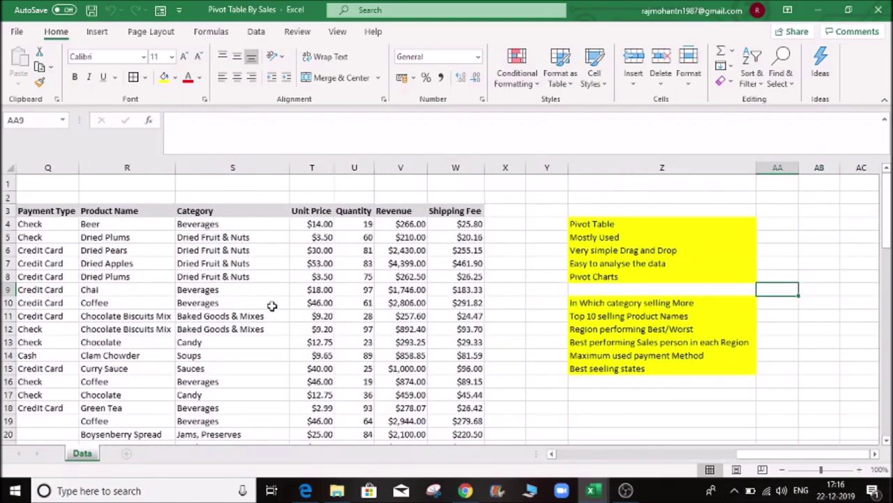
key(Left)
key(Down)
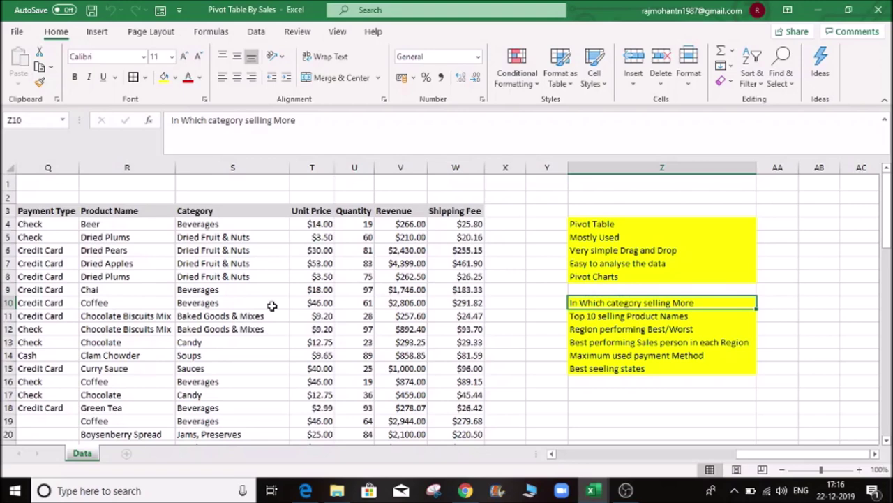
key(Up)
key(Up)
key(Up)
key(Up)
key(Up)
key(Up)
key(Left)
key(Left)
key(Left)
key(Left)
key(Left)
key(Left)
key(Left)
key(Left)
key(Left)
key(Left)
key(Left)
key(Left)
key(Left)
key(Right)
key(Right)
key(Right)
key(Right)
key(Right)
key(Right)
key(Up)
key(Right)
key(Right)
key(Right)
key(Right)
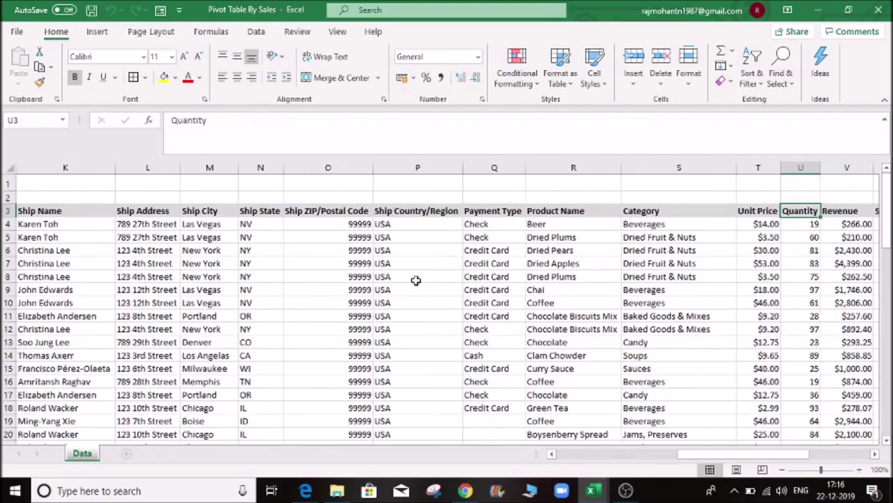
key(Left)
key(Left)
key(Left)
key(Left)
key(Left)
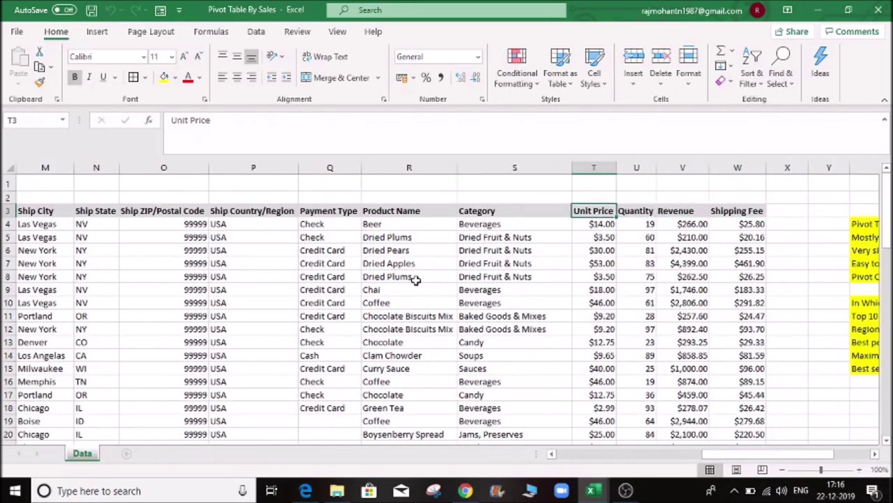
- Add filters to the header row and view the Category filter list without changing it
key(shift+space)
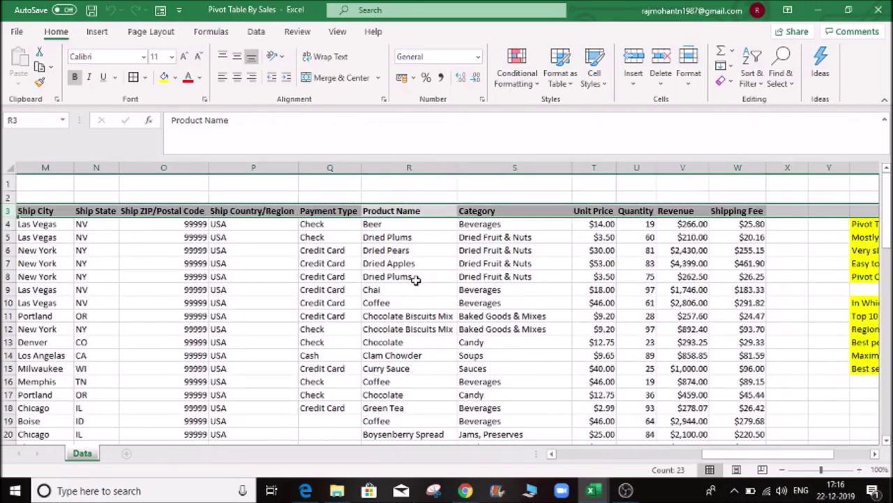
key(alt+d)
key(f)
key(f)
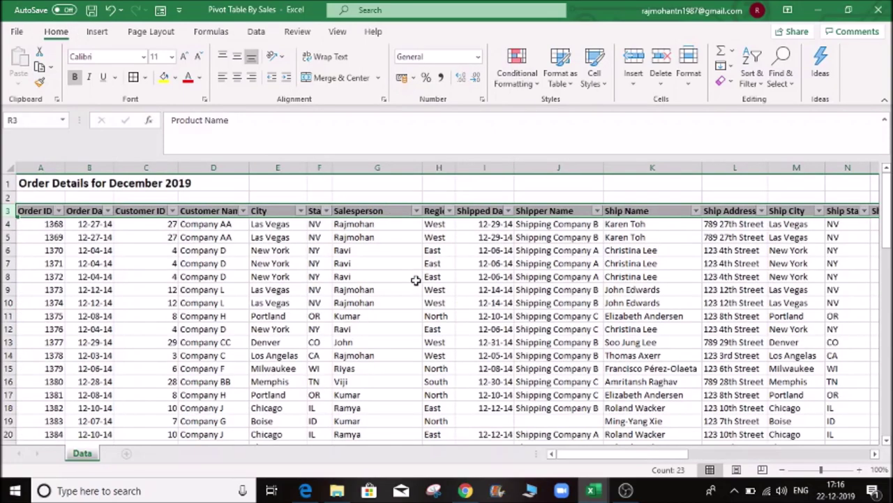
click(545, 250)
click(617, 210)
key(Right)
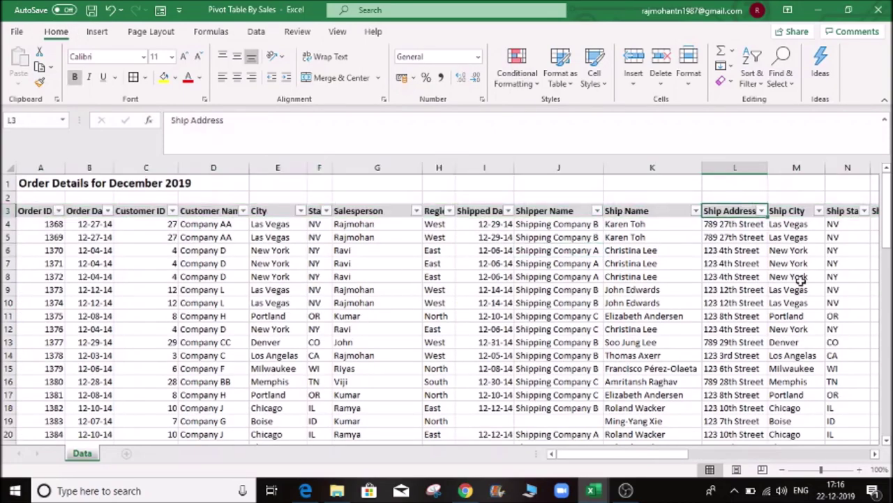
key(Right)
key(Right)
key(Right)
key(Right)
key(Right)
key(Right)
key(Right)
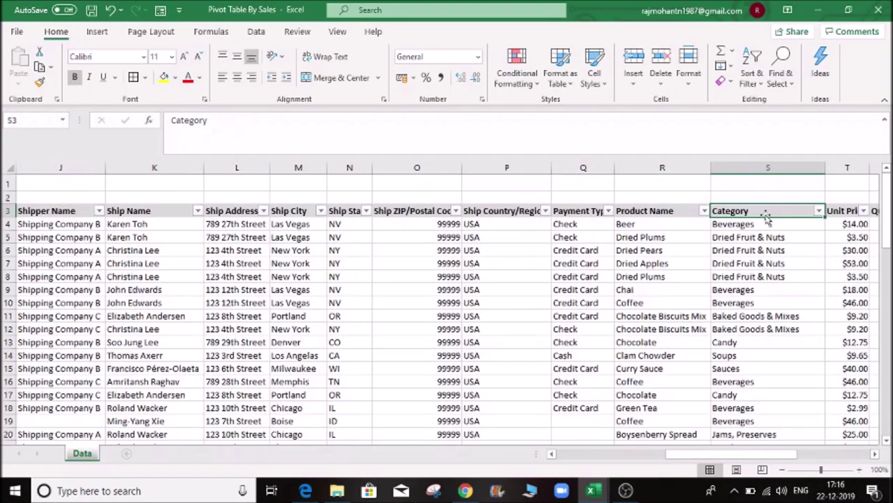
click(818, 210)
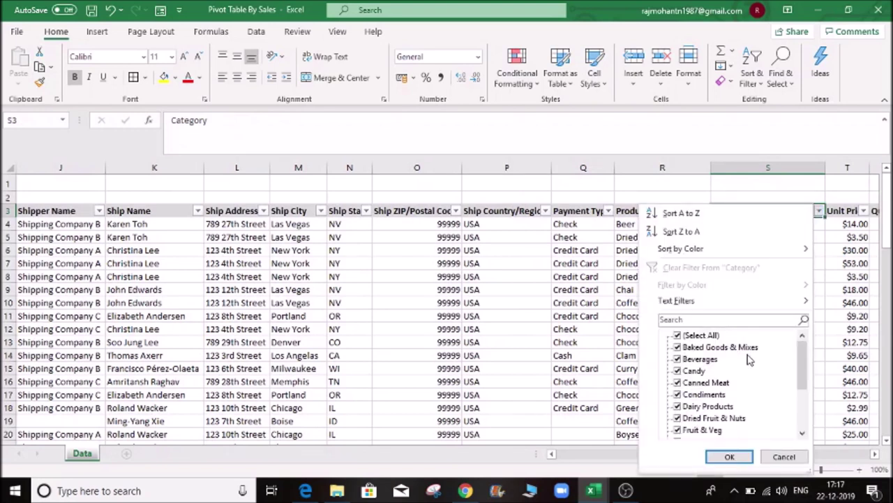
mouse_move(806, 360)
mouse_down()
mouse_move(794, 428)
mouse_move(803, 343)
mouse_up()
key(Escape)
- Review the question notes, including Top 10 selling Product Names and Region performing Best/Worst
click(848, 224)
key(Right)
key(Right)
key(Right)
click(753, 225)
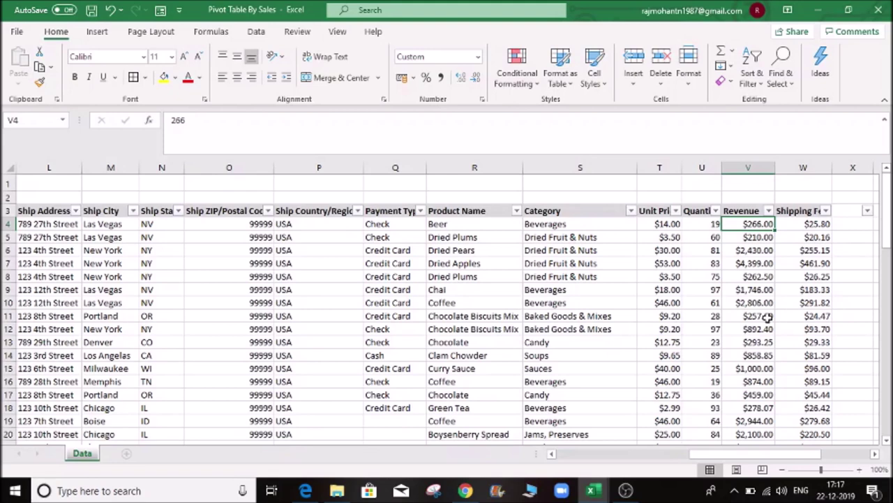
key(Right)
key(Right)
key(Right)
key(Right)
key(Right)
key(Right)
key(Right)
key(Right)
key(Right)
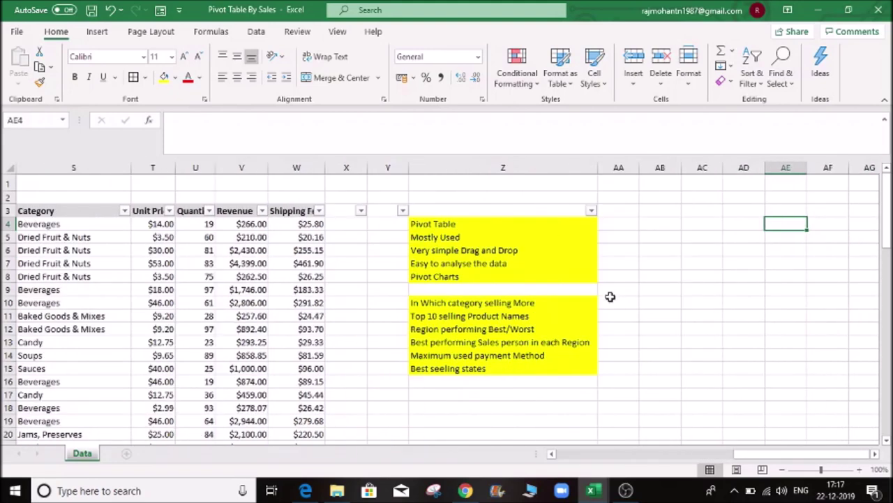
click(451, 305)
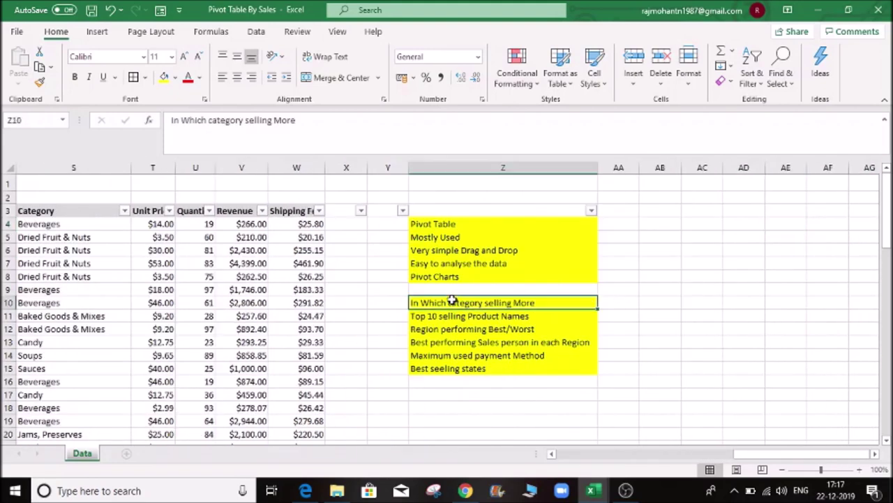
click(479, 367)
click(489, 304)
click(481, 316)
click(481, 328)
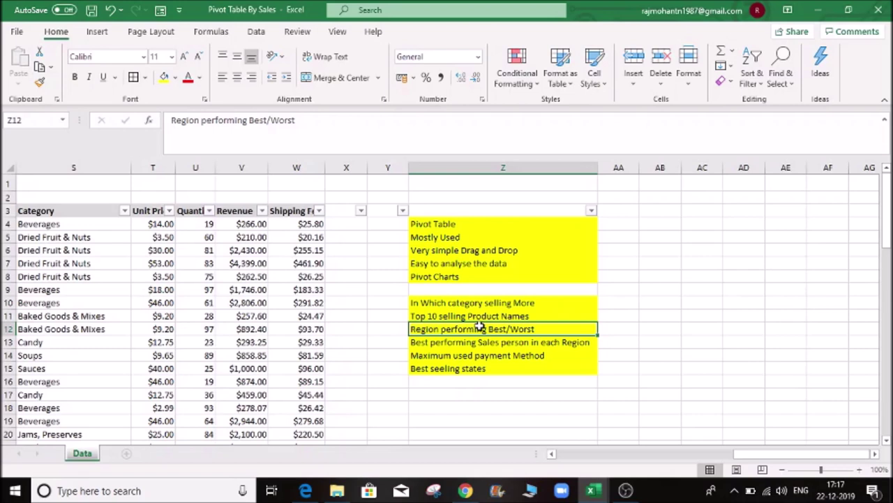
click(472, 316)
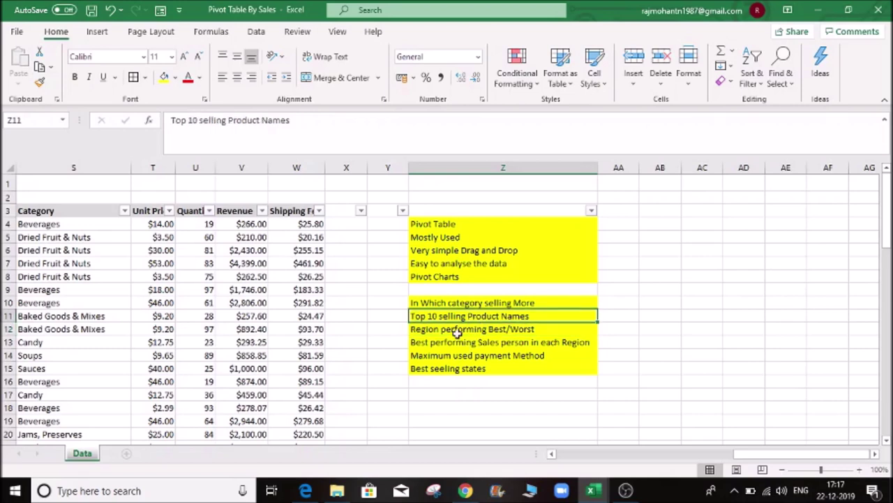
click(457, 330)
click(458, 318)
click(453, 330)
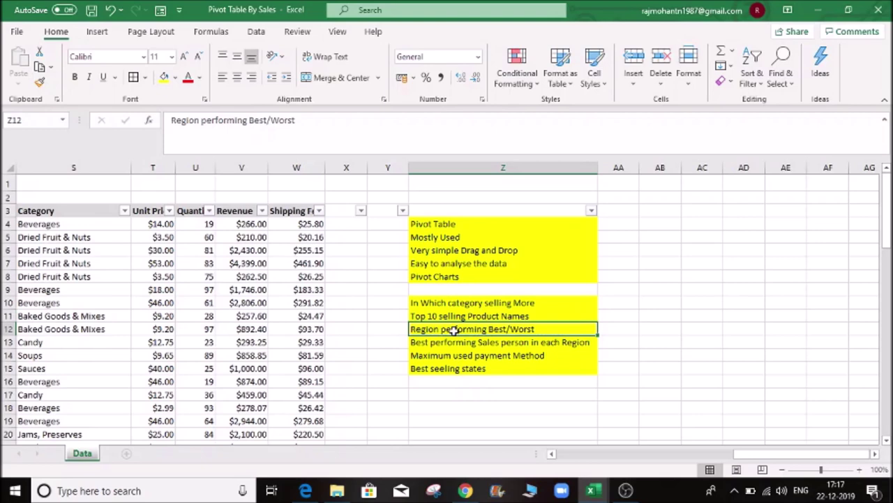
click(500, 340)
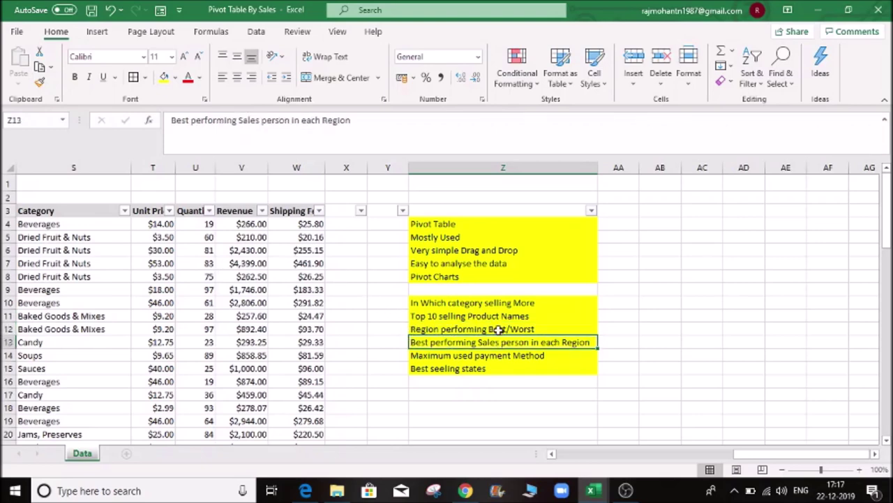
click(499, 329)
- Check the Region and Payment Type values and select the six question notes Z10:Z15
click(134, 238)
key(Left)
key(Left)
key(Left)
key(Left)
key(Left)
key(Left)
key(Left)
key(Left)
key(Left)
key(Left)
key(Left)
key(Left)
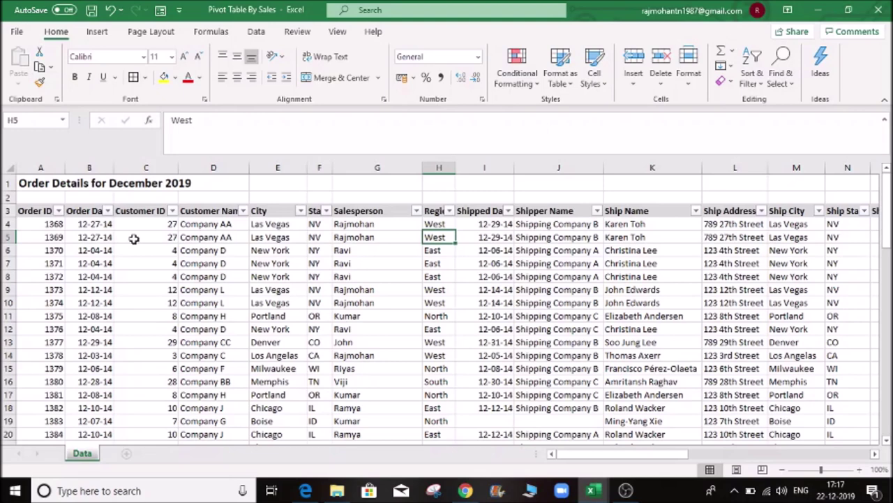
key(Up)
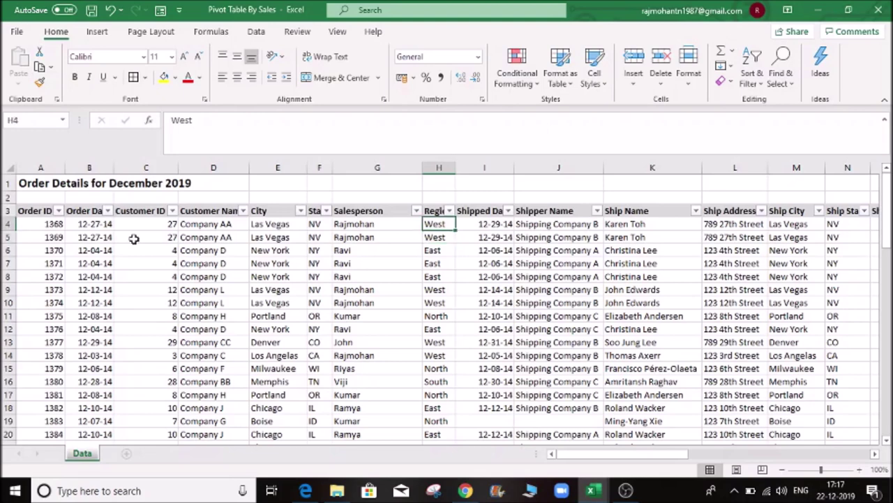
key(ctrl+Right)
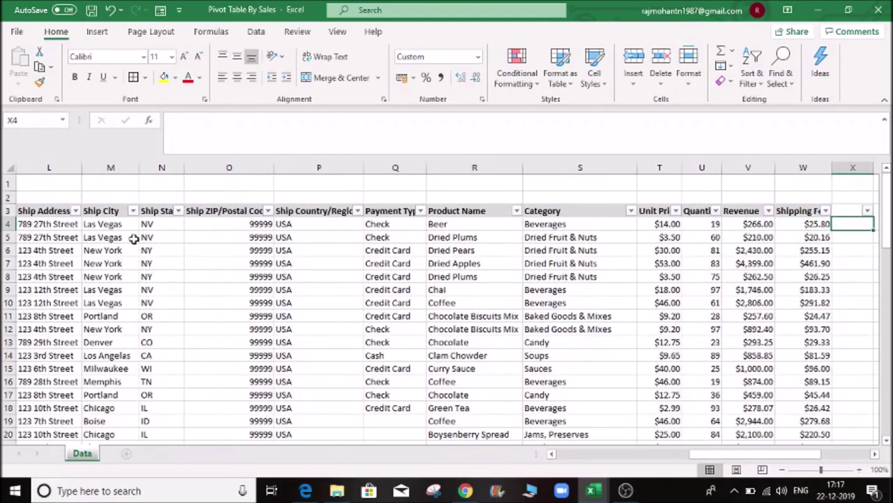
key(ctrl+Right)
key(Right)
key(Down)
key(Down)
key(Down)
key(Down)
key(Down)
key(Down)
key(Left)
key(Left)
key(Down)
key(Right)
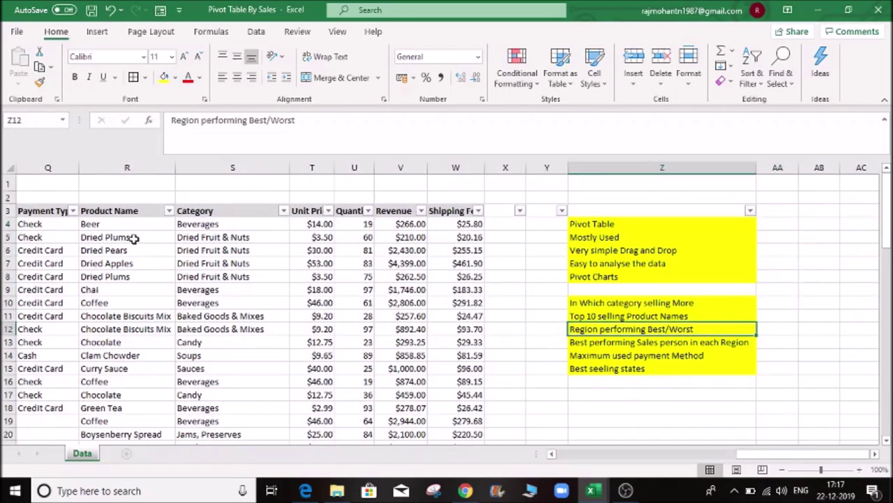
key(Down)
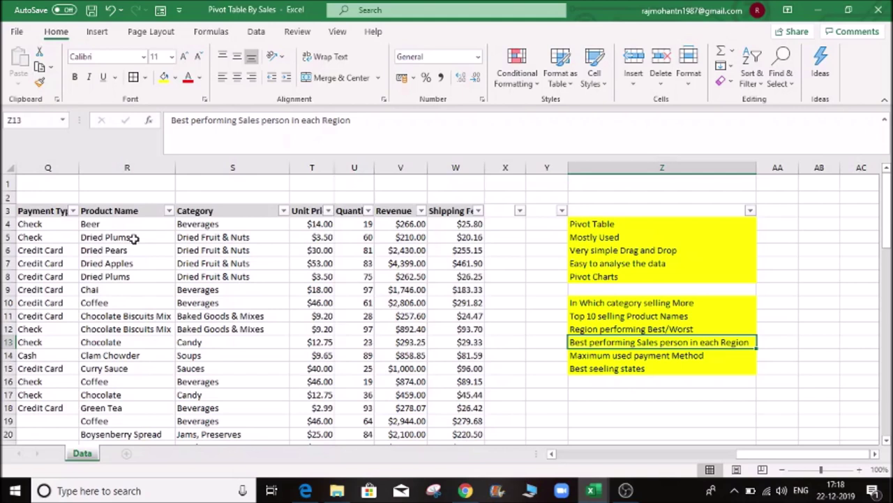
key(Down)
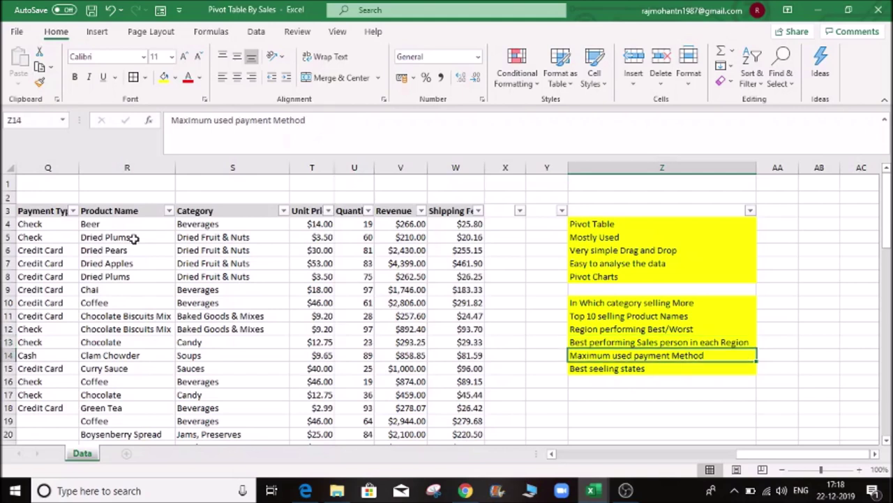
click(70, 250)
click(59, 236)
click(40, 265)
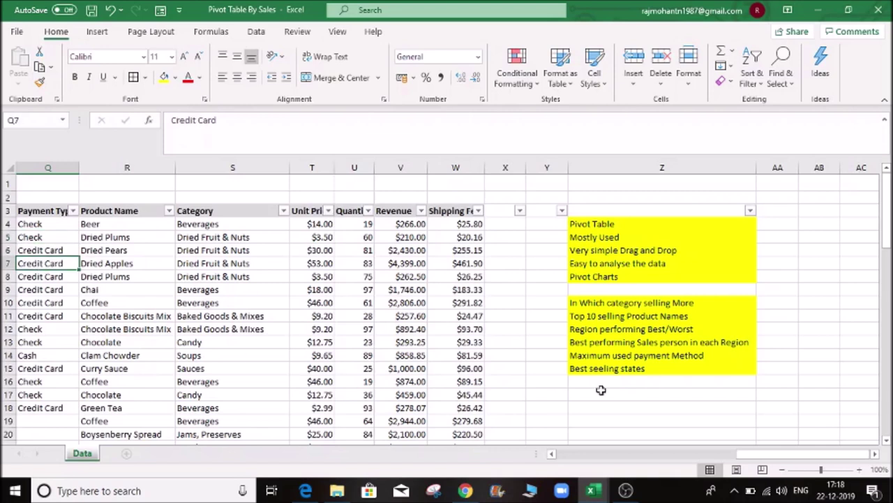
click(624, 355)
click(623, 368)
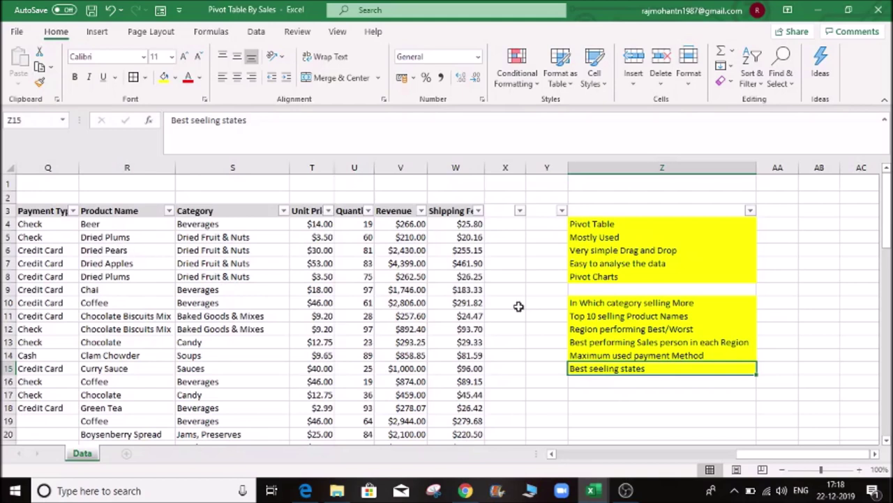
click(617, 305)
drag(617, 305, 617, 370)
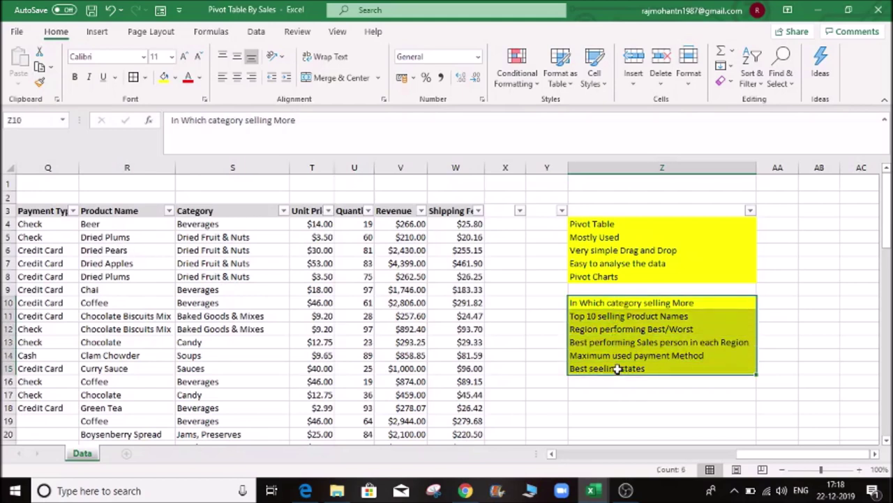
click(462, 237)
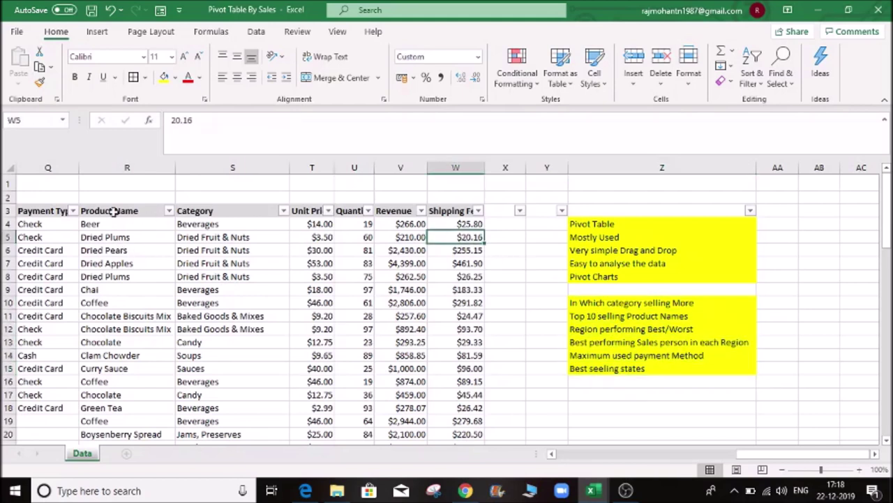
- Remove the AutoFilter from header row 3 with Alt+D, F, F and return to the data
click(5, 210)
key(alt+d)
key(f)
key(f)
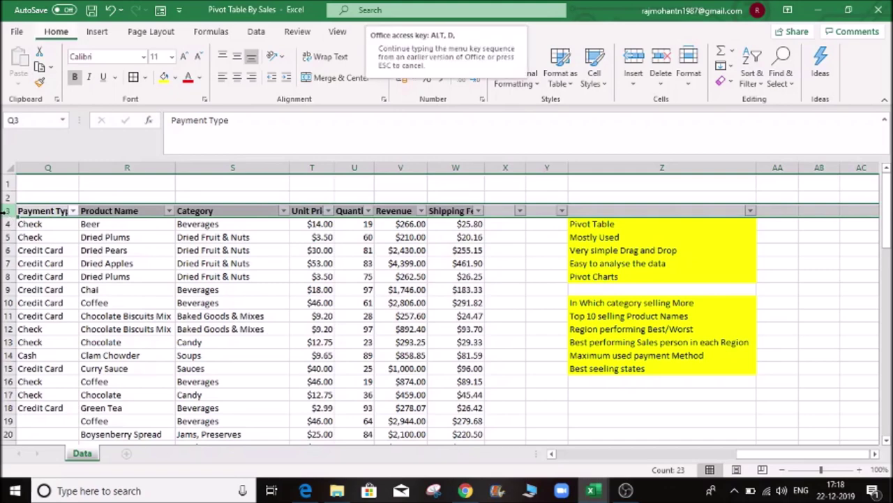
click(273, 228)
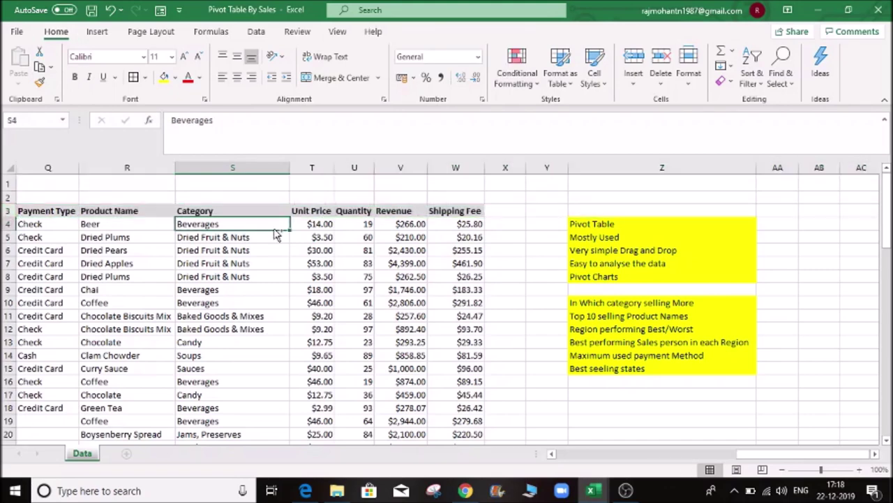
key(ctrl+Home)
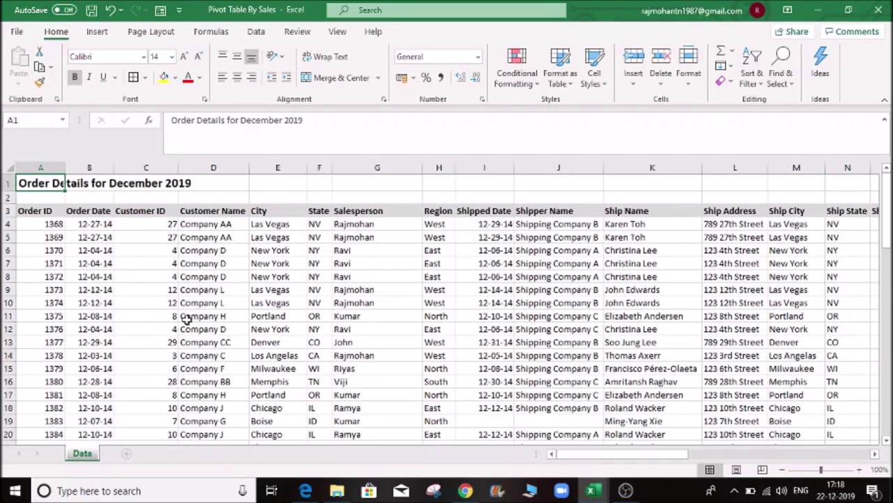
click(354, 241)
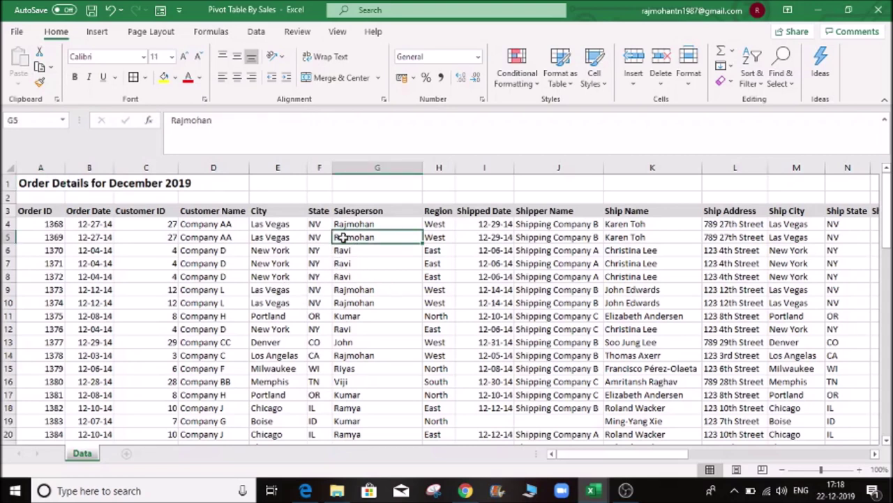
- Start a PivotTable from the order data, then cancel it
click(96, 33)
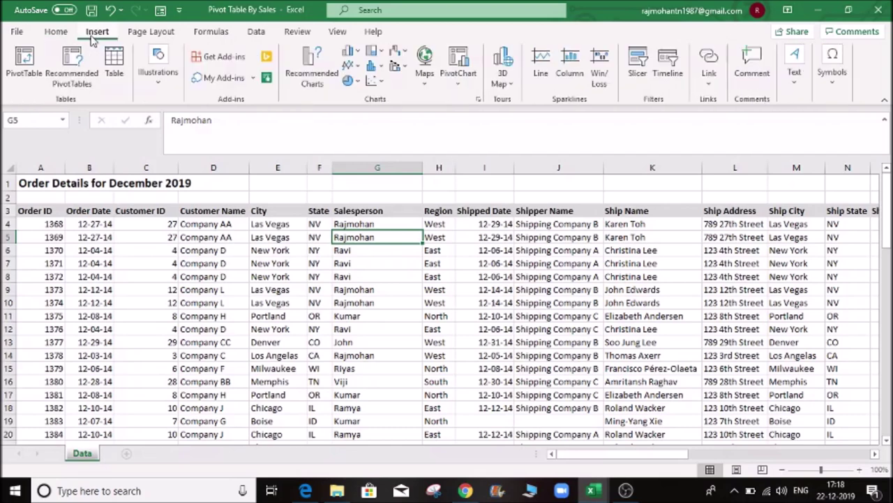
click(25, 66)
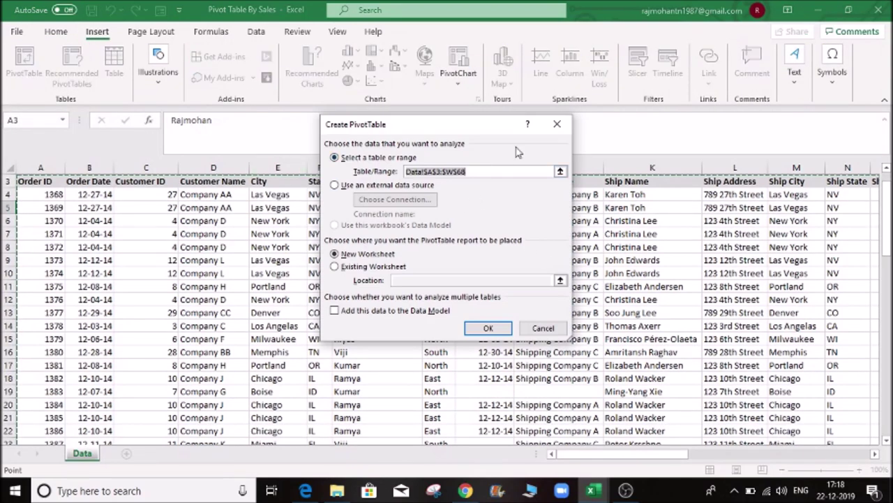
click(424, 171)
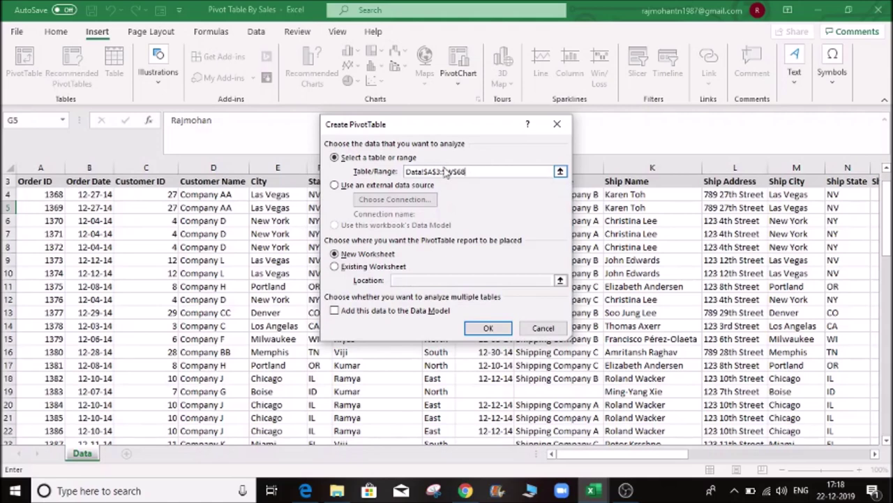
key(Escape)
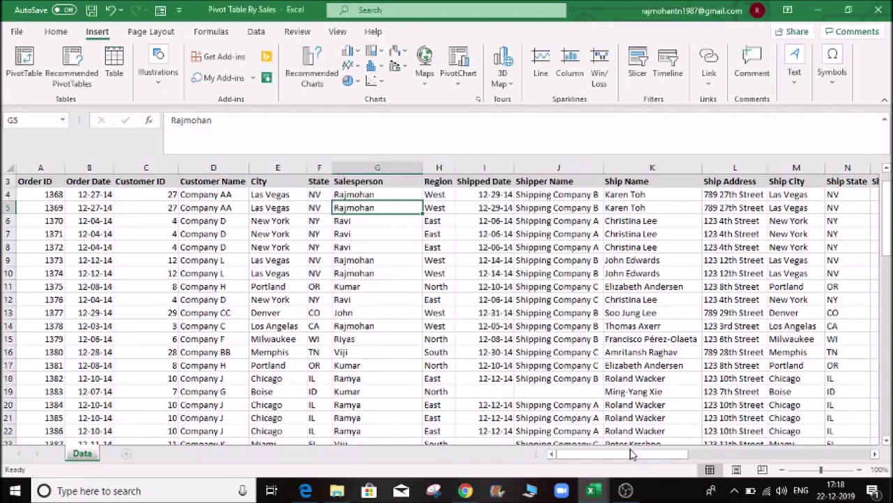
- Create a PivotTable from the order data range on a new sheet, Sheet7
click(24, 64)
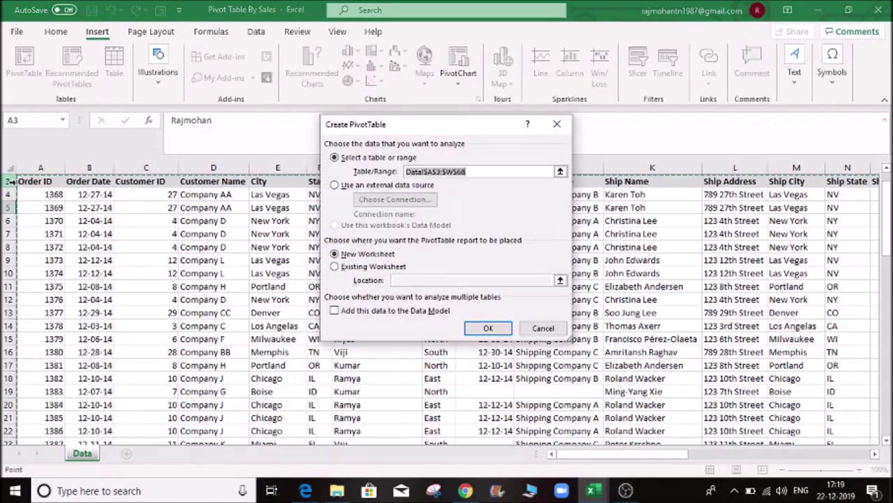
drag(681, 454, 837, 455)
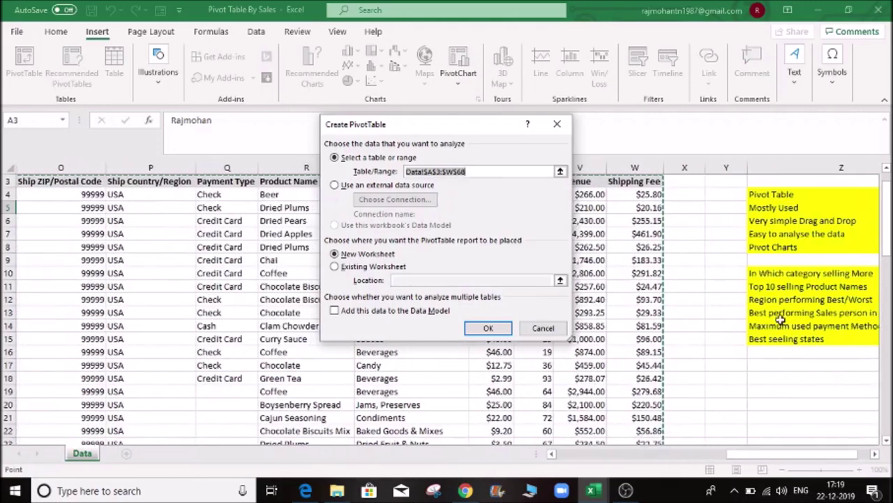
scroll(689, 395, down, 6)
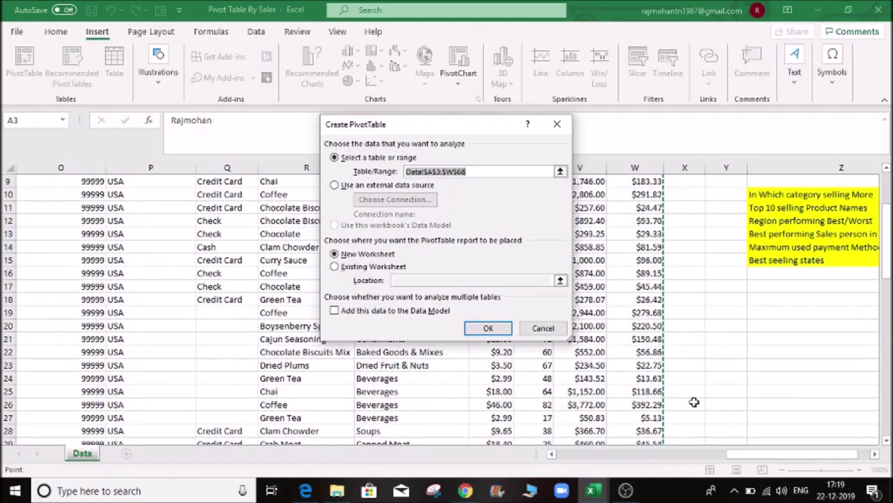
scroll(692, 401, down, 14)
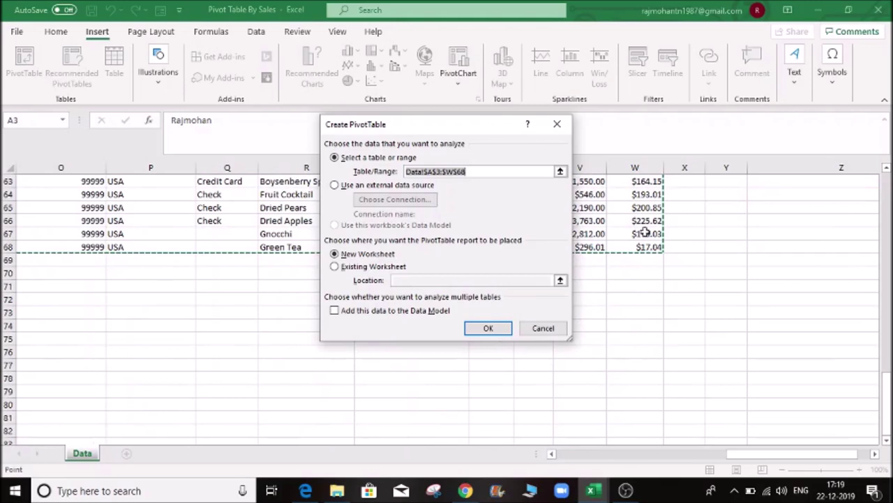
drag(886, 391, 886, 370)
click(486, 172)
click(479, 172)
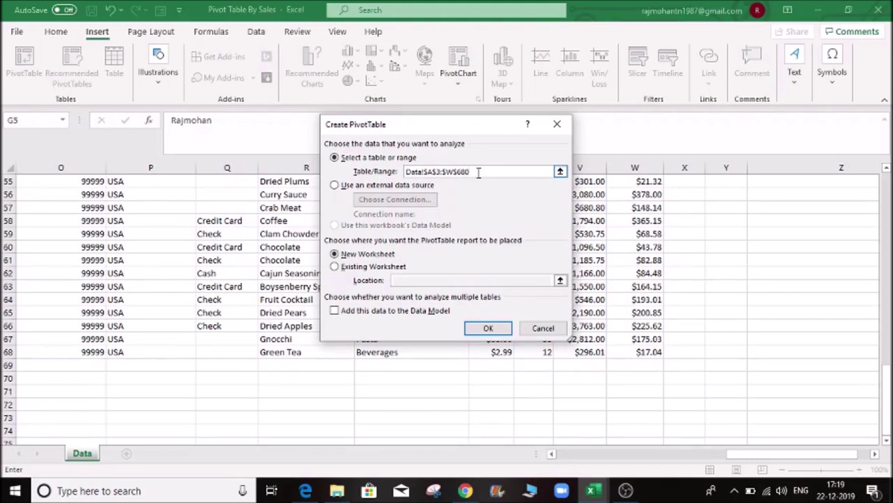
key(Return)
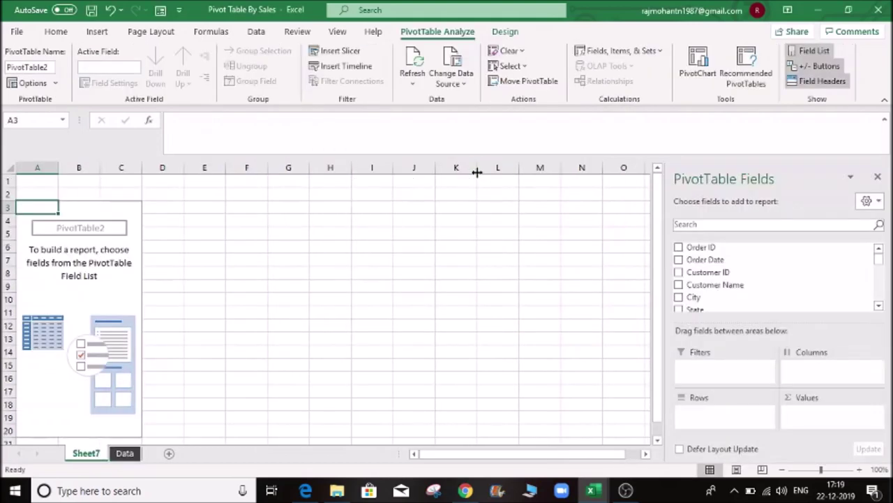
- Delete the Sheet7 sheet and confirm the permanent deletion
click(125, 453)
click(77, 455)
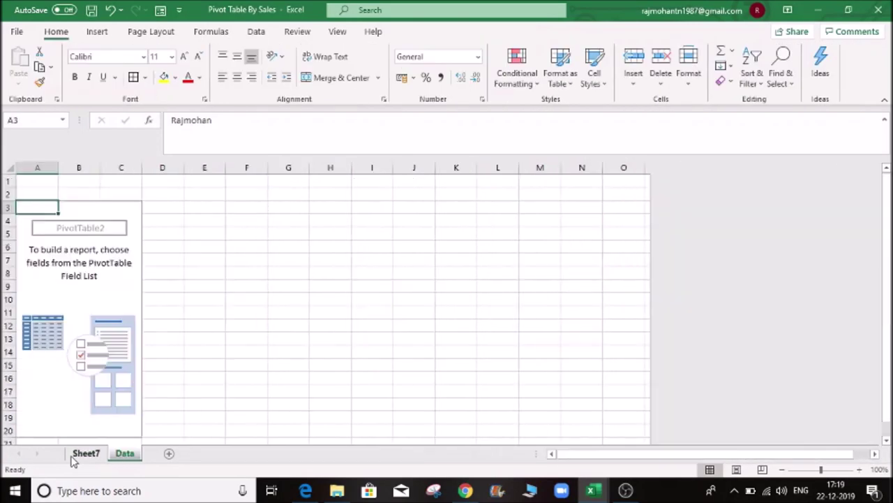
right_click(73, 459)
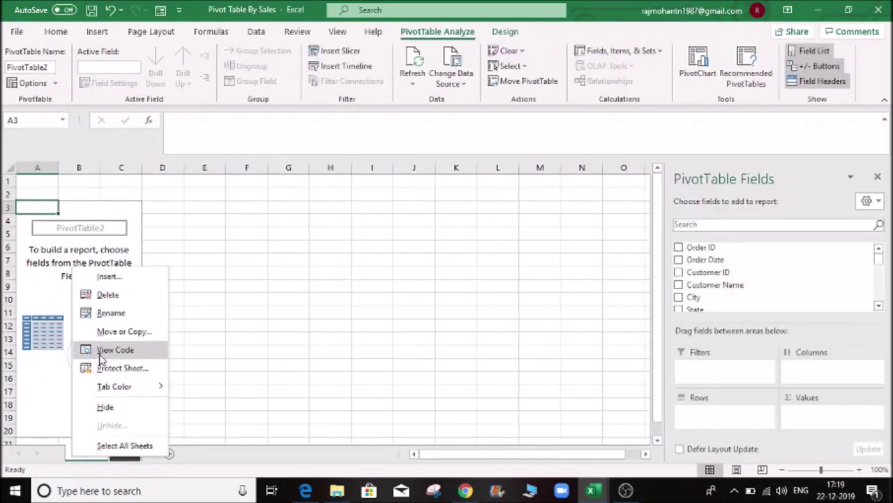
click(124, 296)
click(423, 281)
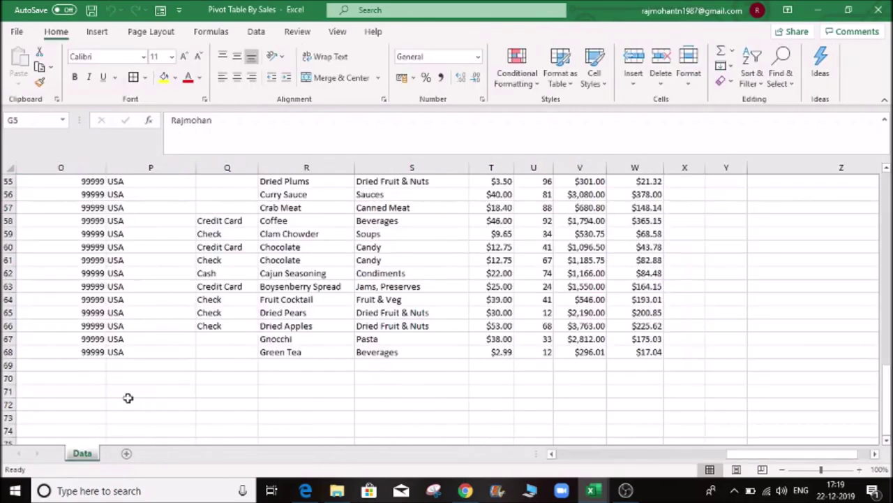
click(296, 258)
- Insert a blank row at row 34 of the order data
key(ctrl+Home)
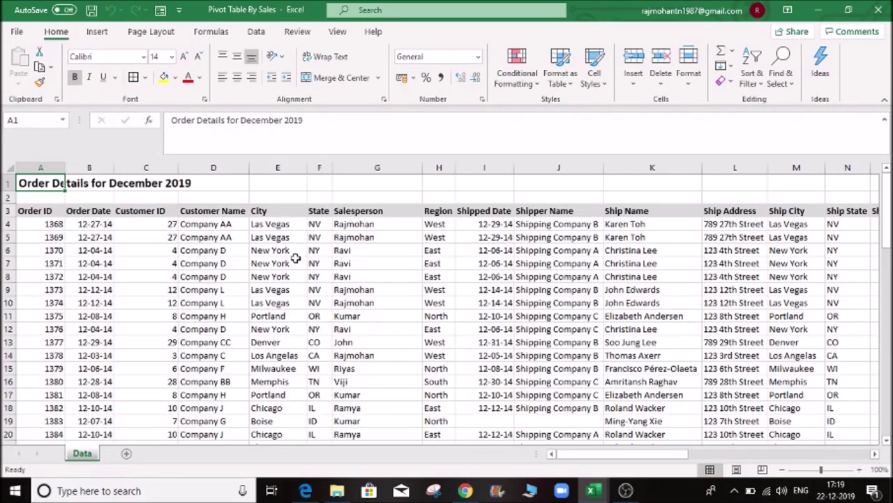
scroll(224, 264, down, 5)
scroll(301, 325, up, 5)
click(434, 290)
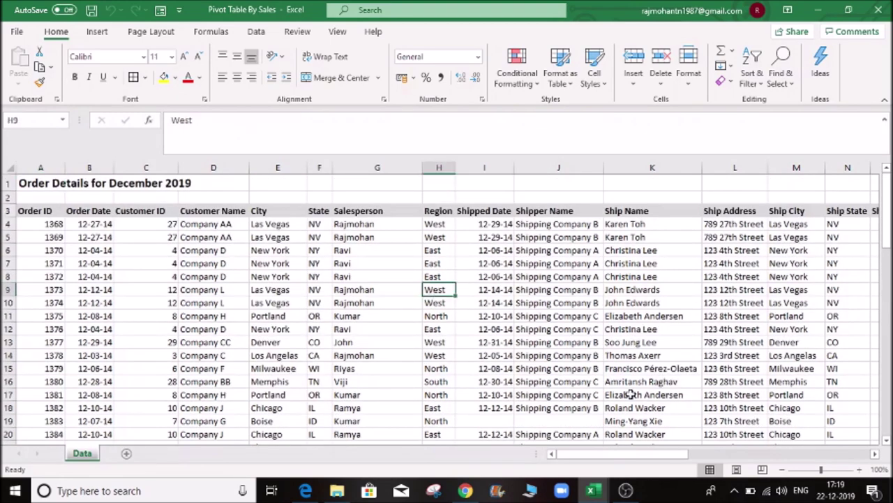
scroll(214, 321, down, 7)
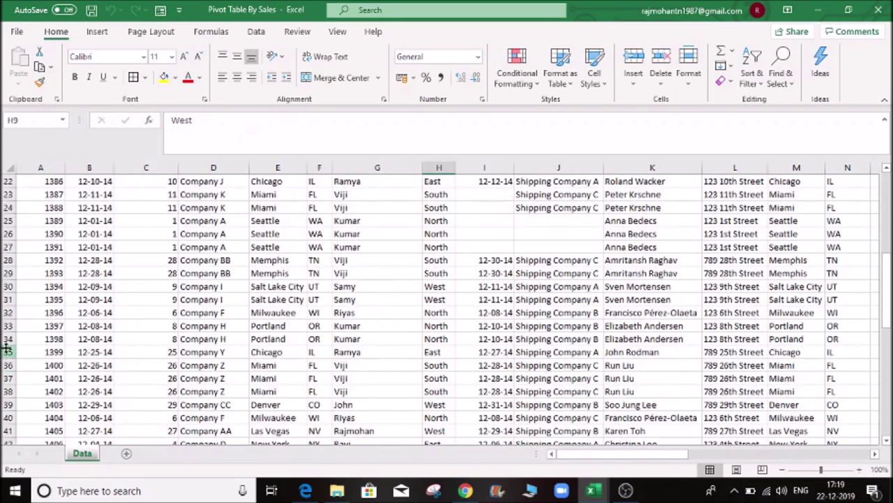
click(7, 339)
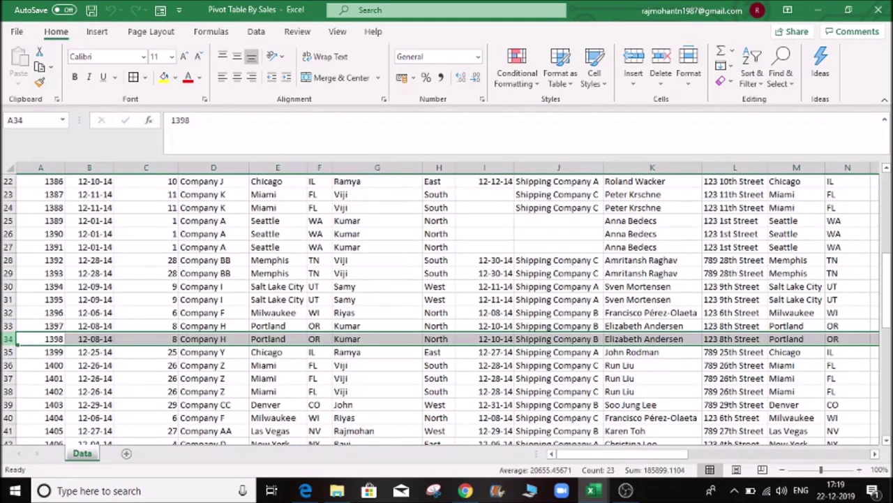
key(ctrl+shift+plus)
- Check that the proposed PivotTable source range now stops at row 33, then cancel
click(293, 315)
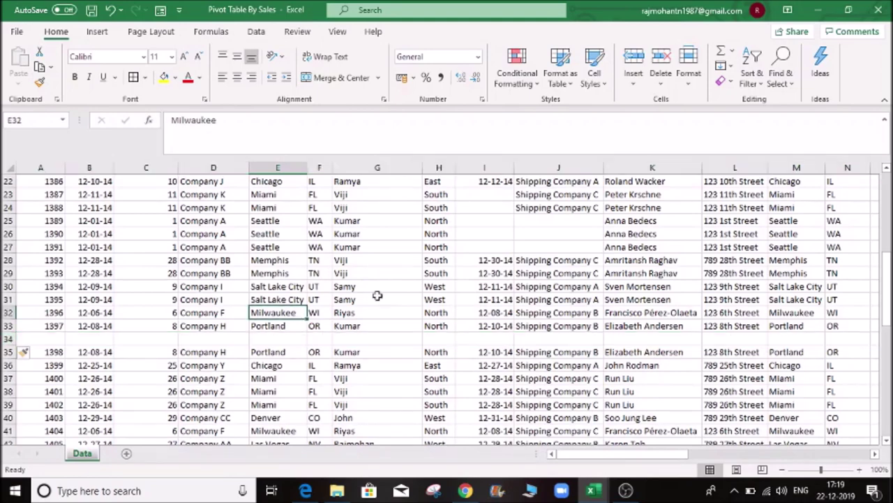
click(442, 339)
scroll(437, 349, up, 6)
click(356, 299)
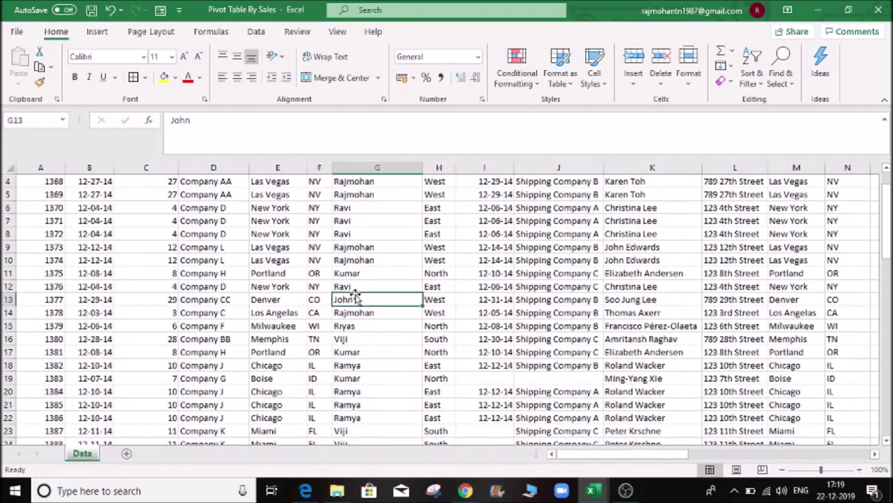
click(97, 31)
click(24, 62)
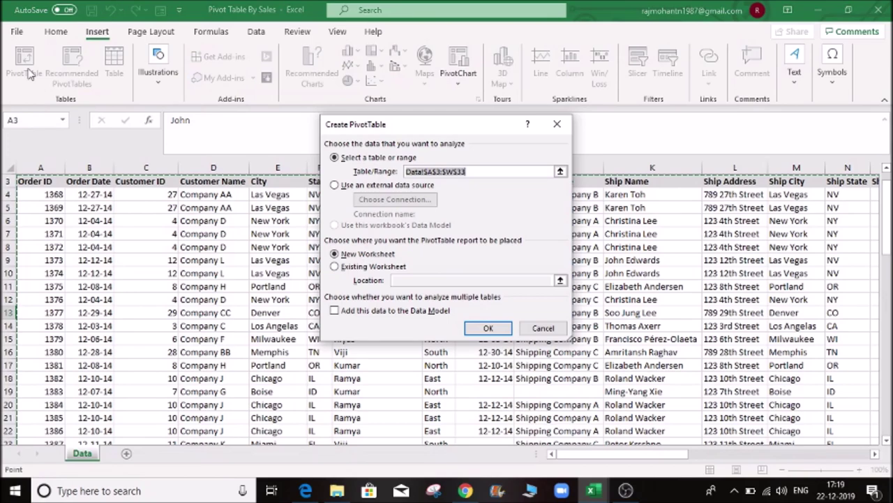
drag(889, 235, 889, 301)
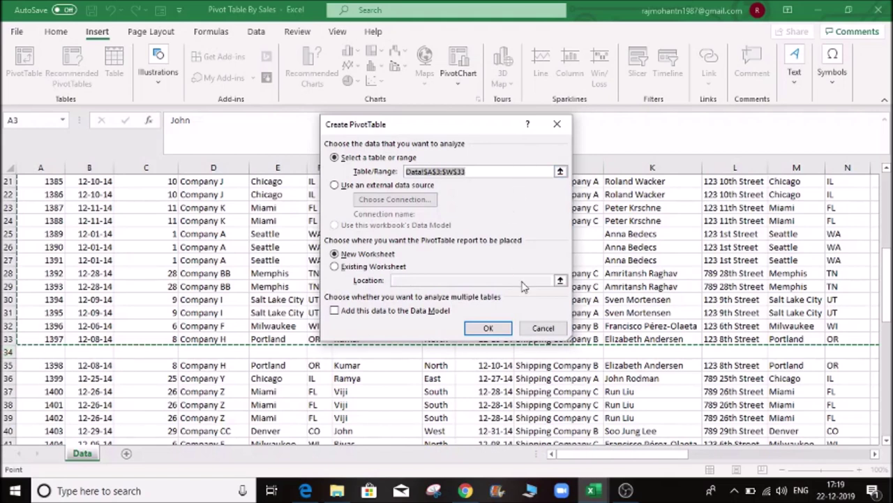
click(542, 328)
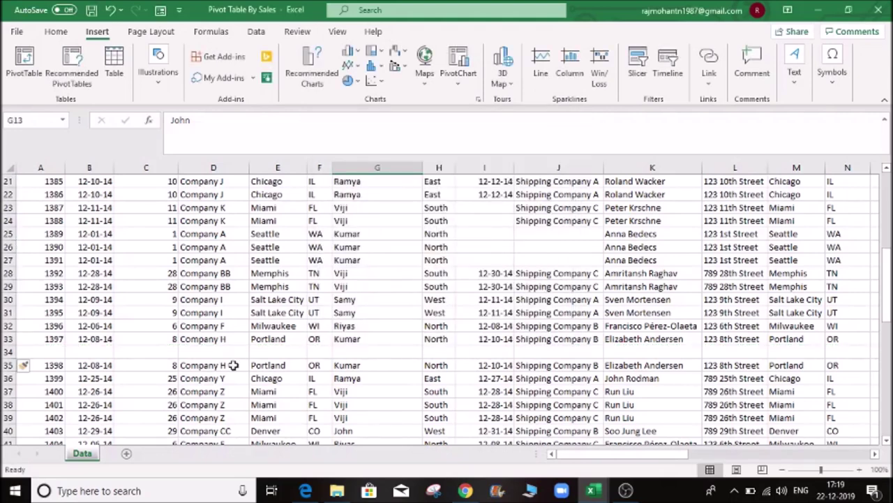
- Delete the empty row 34 and select cell E9 inside the data
click(233, 365)
click(8, 352)
key(ctrl+minus)
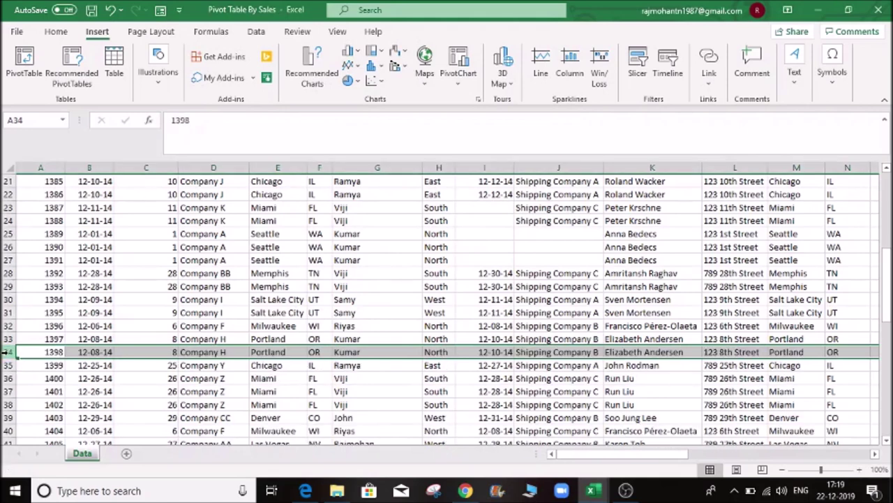
click(488, 238)
scroll(488, 239, up, 2)
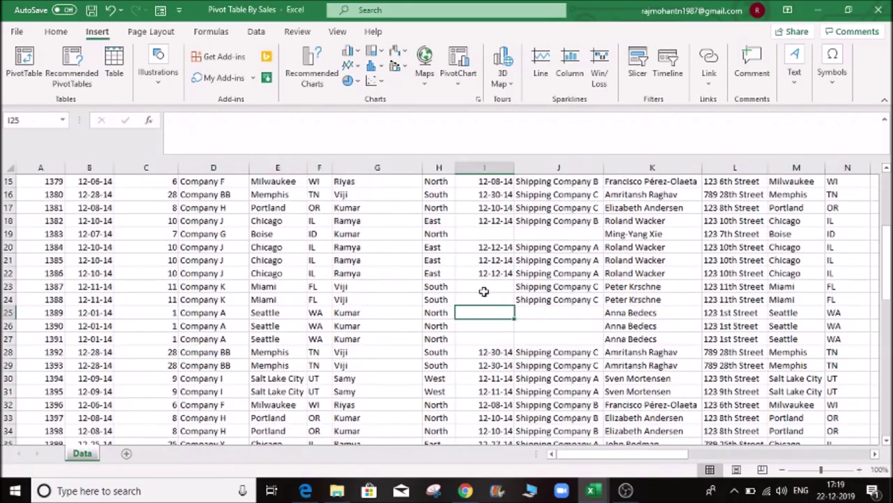
click(522, 322)
click(472, 289)
click(484, 301)
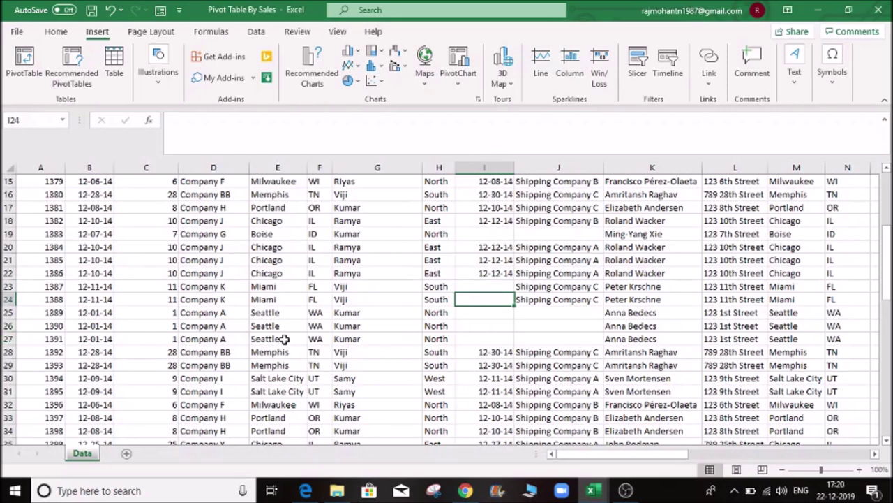
scroll(282, 339, up, 5)
click(266, 289)
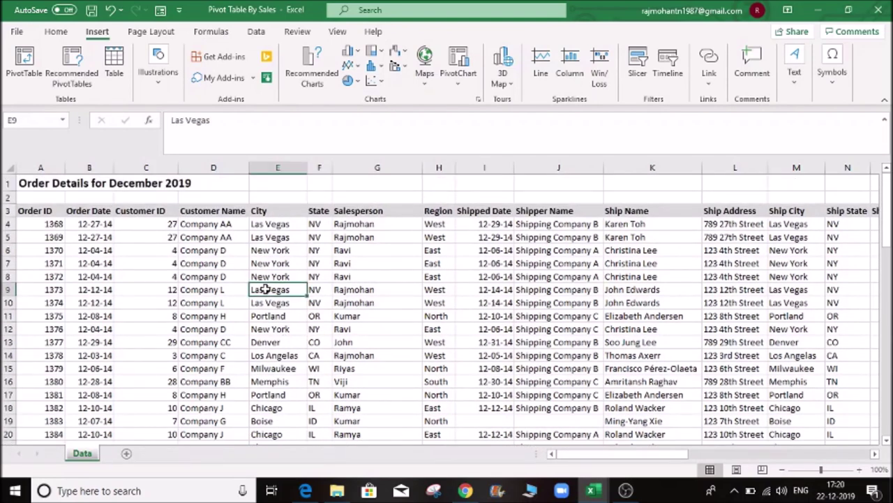
- Create PivotTable3 from Data!$A$3:$W$68 on a new worksheet
click(24, 64)
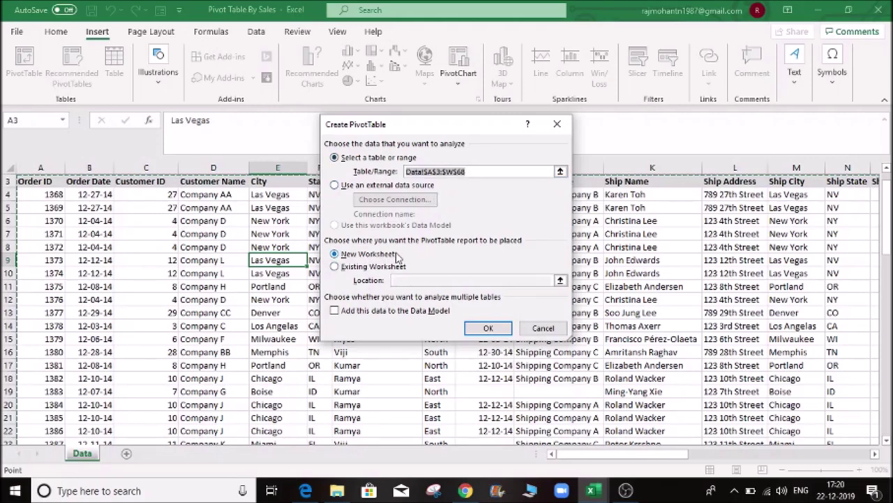
click(349, 270)
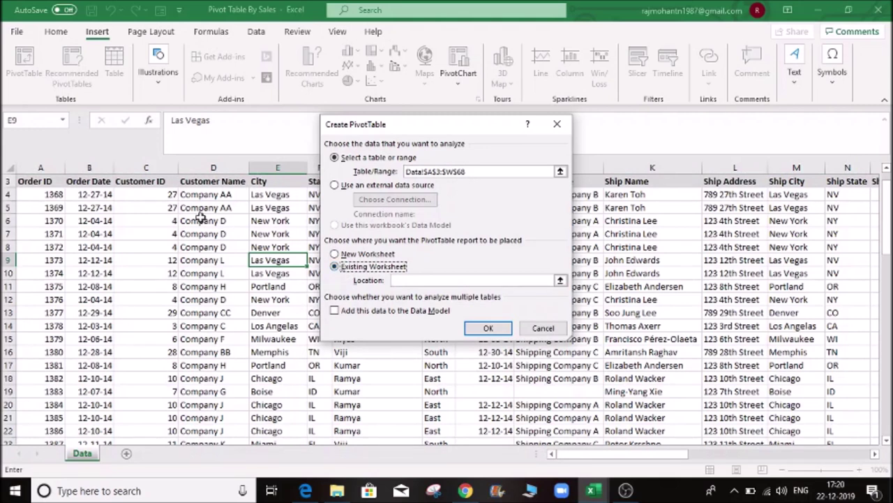
click(335, 255)
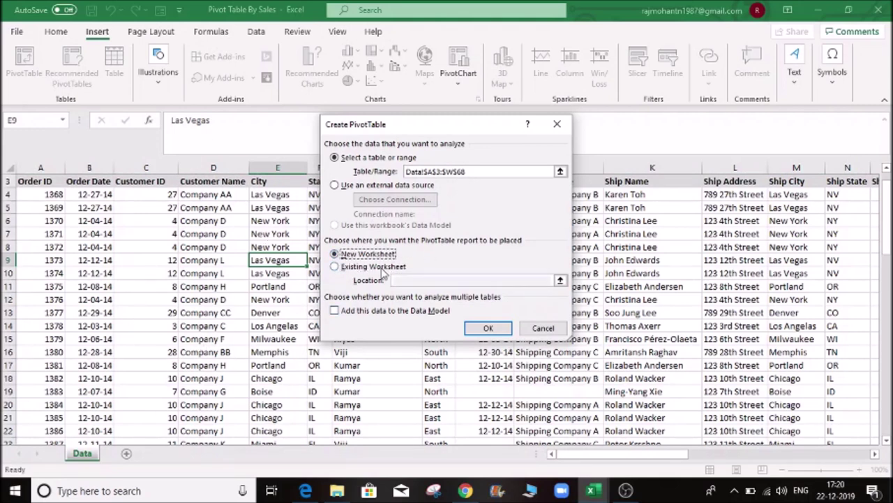
click(488, 328)
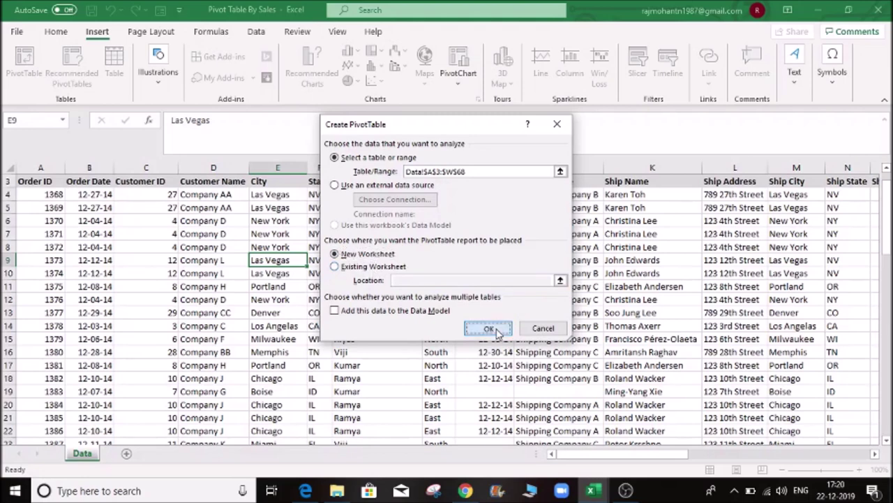
click(137, 453)
- Compare the Data sheet's order column headers with the empty pivot table on Sheet8
click(85, 454)
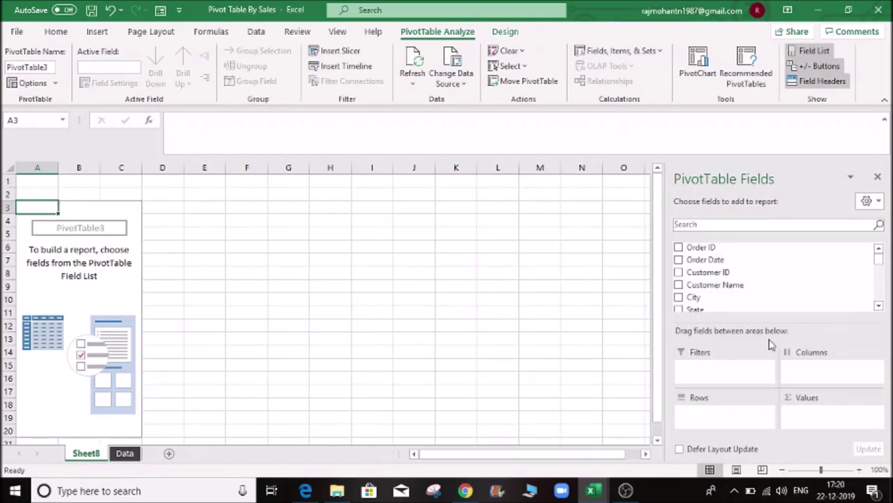
click(93, 271)
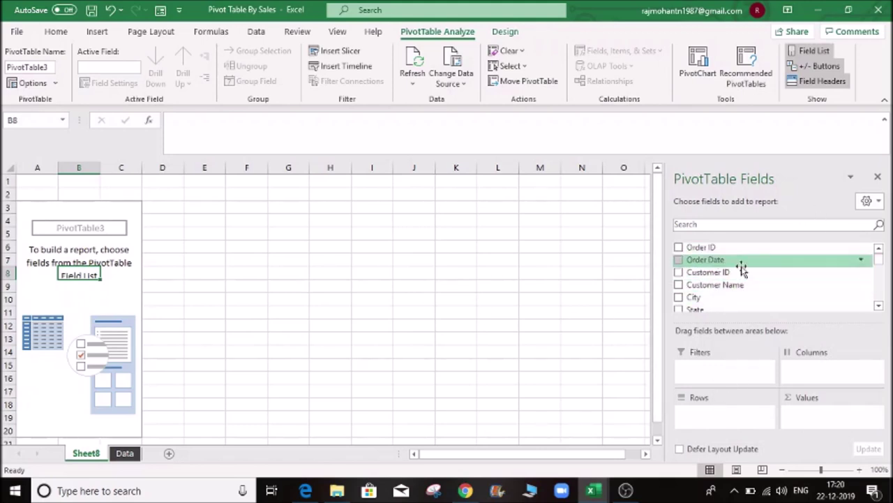
click(879, 308)
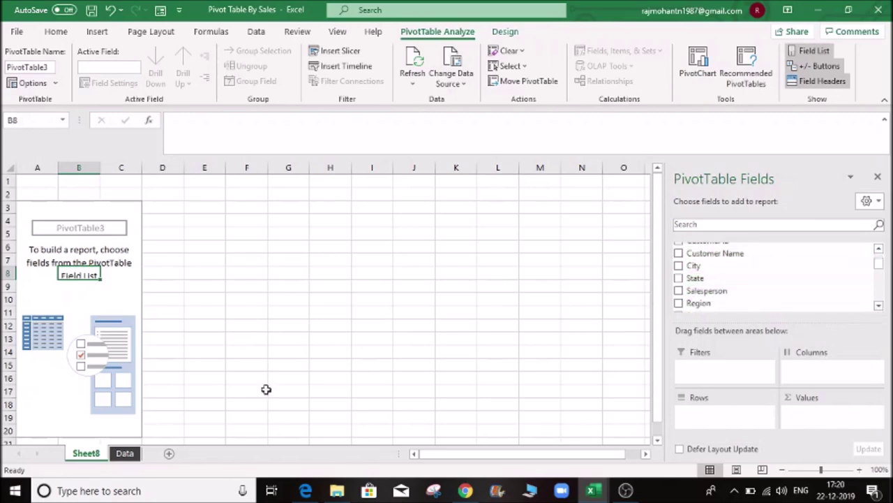
click(124, 453)
click(207, 262)
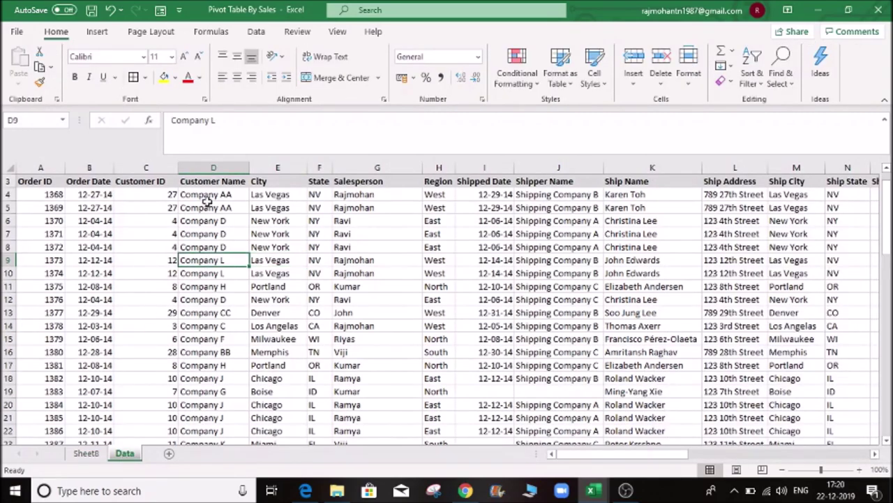
click(209, 184)
key(Home)
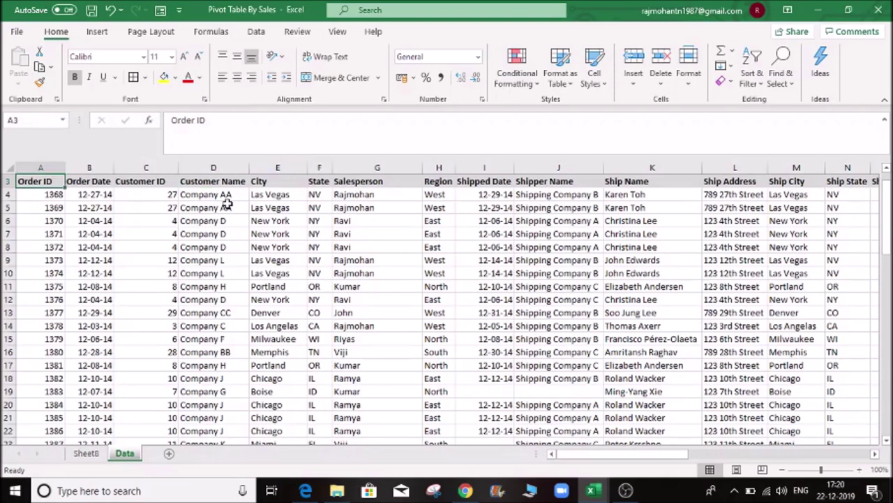
key(Up)
key(Down)
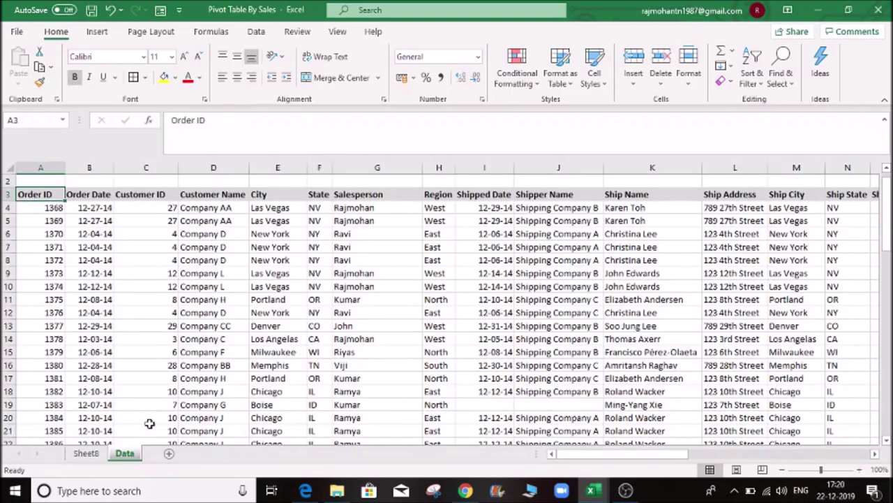
click(85, 453)
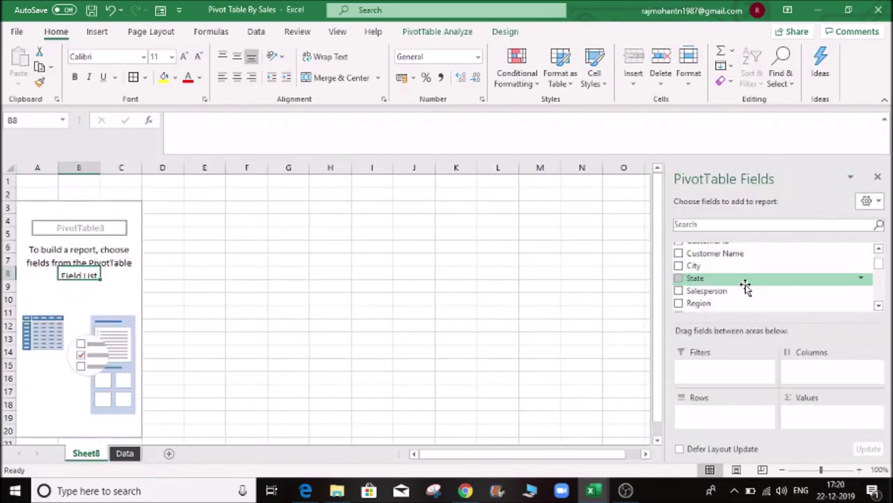
scroll(745, 287, down, 1)
click(122, 458)
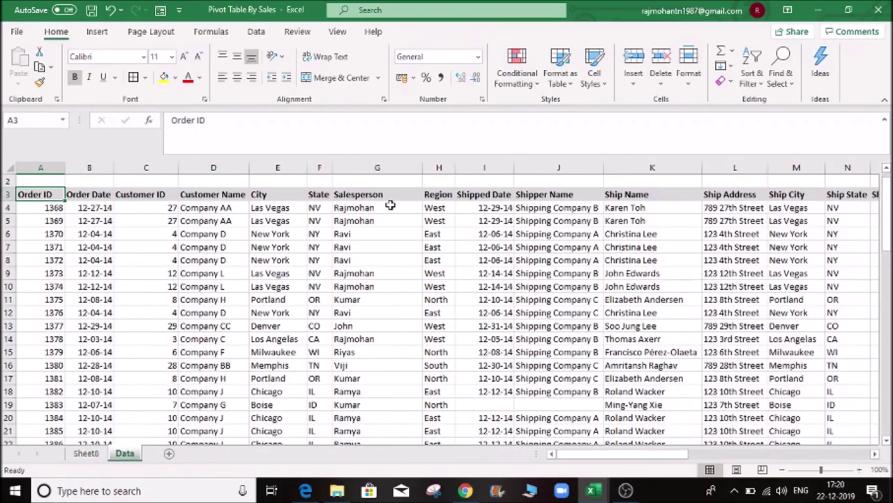
click(86, 452)
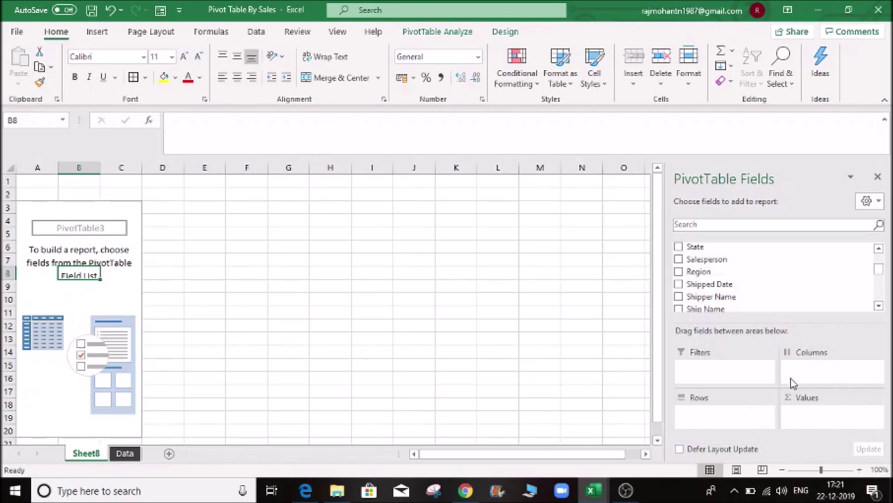
- Put Salesperson in the Rows area so all eight salespeople are listed
drag(879, 271, 878, 295)
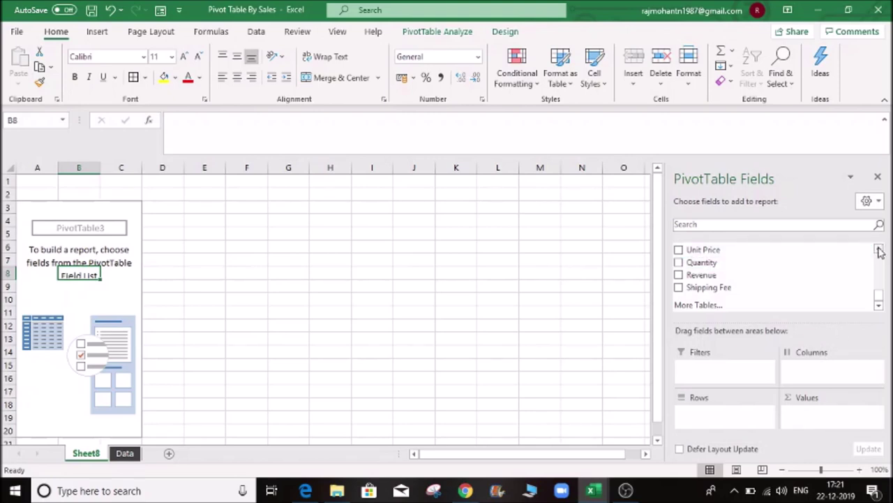
drag(879, 251, 879, 251)
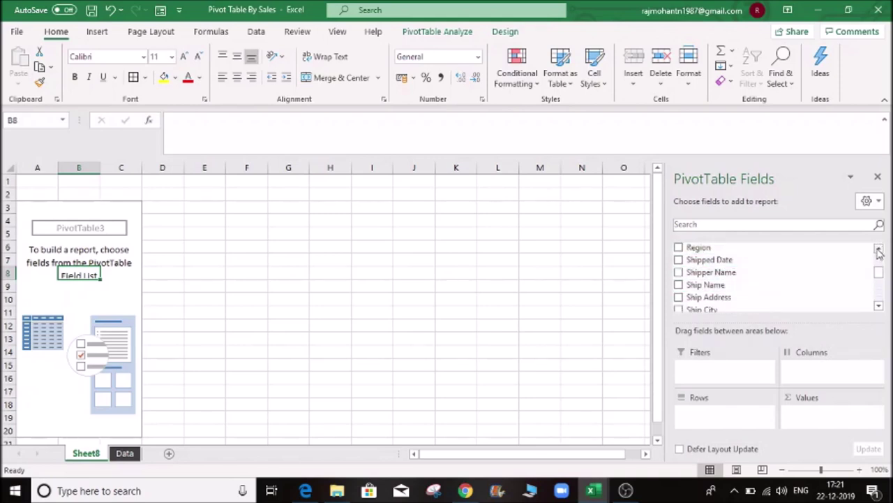
drag(879, 249, 878, 249)
drag(741, 267, 730, 414)
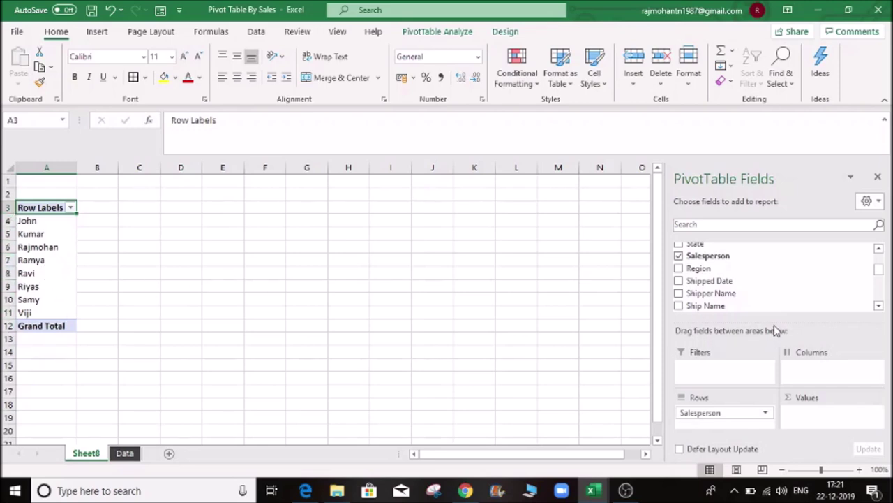
drag(880, 272, 881, 296)
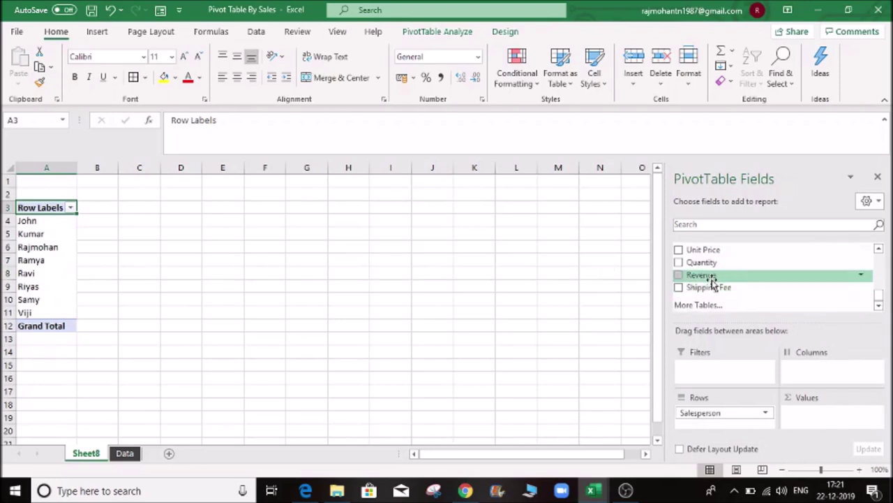
- Sum Revenue per salesperson with Region as East, North, South and West columns, totalling 70244.08
drag(712, 278, 813, 367)
drag(825, 377, 835, 414)
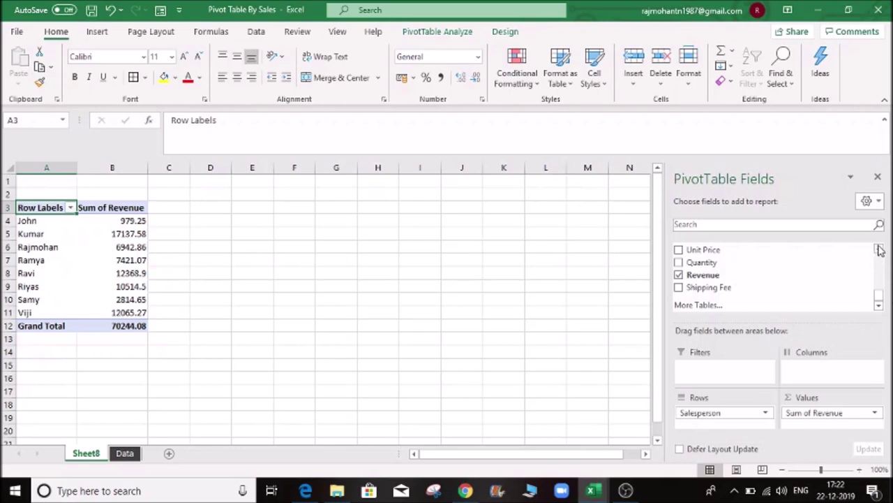
drag(881, 251, 881, 250)
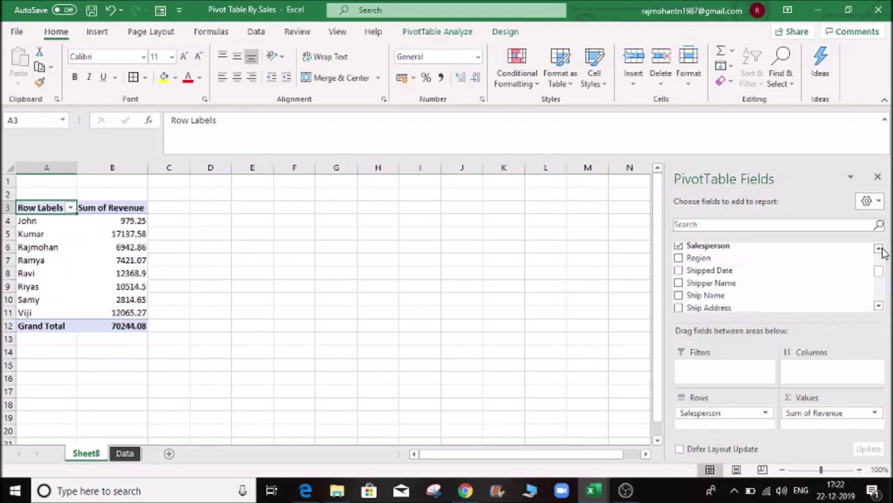
drag(708, 263, 735, 427)
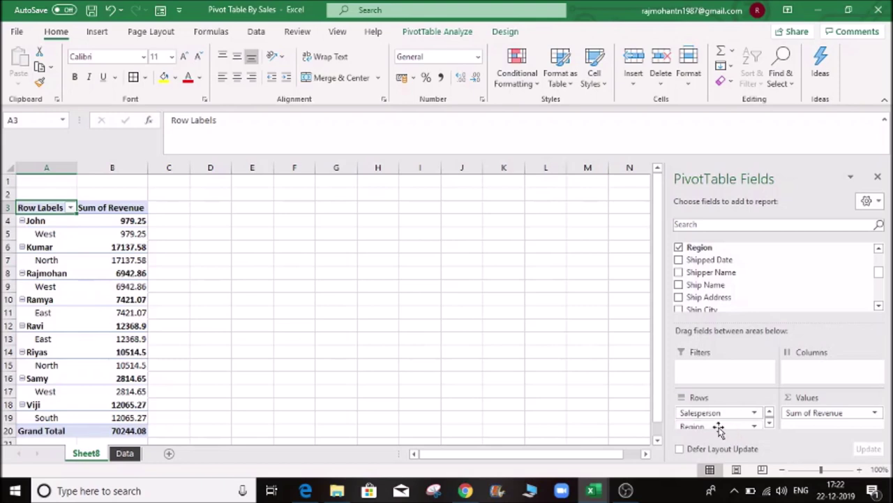
drag(719, 429, 837, 370)
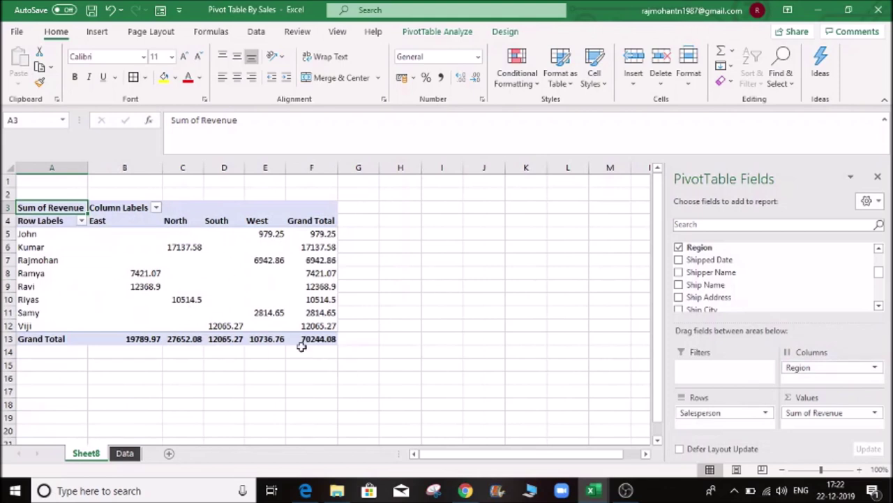
click(123, 221)
click(187, 221)
click(225, 220)
click(264, 218)
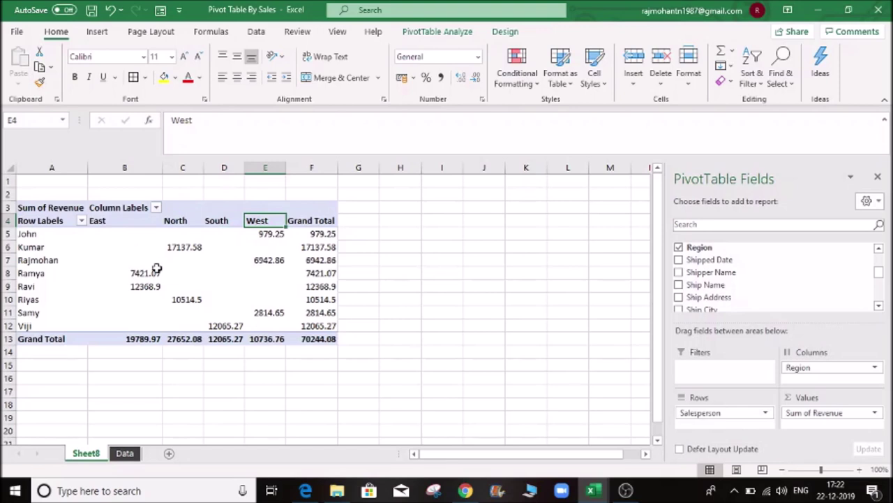
click(30, 235)
click(31, 256)
click(31, 233)
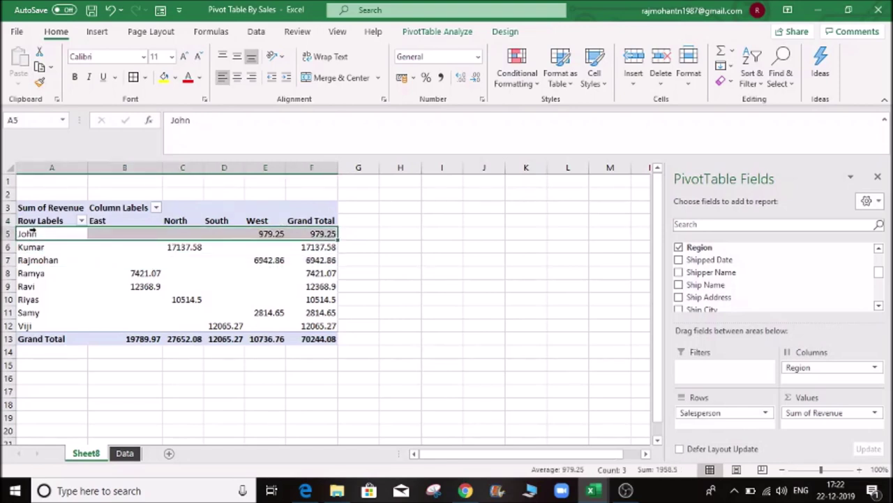
click(261, 232)
mouse_move(306, 321)
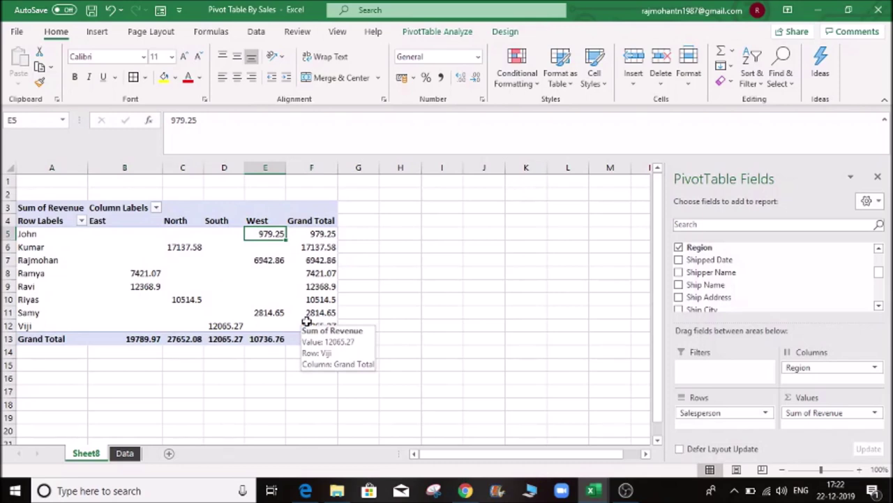
mouse_move(266, 279)
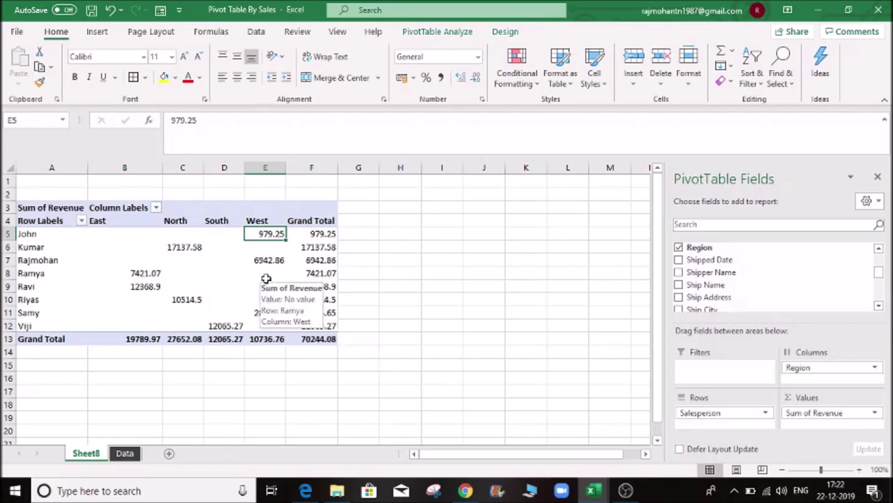
click(319, 246)
click(325, 220)
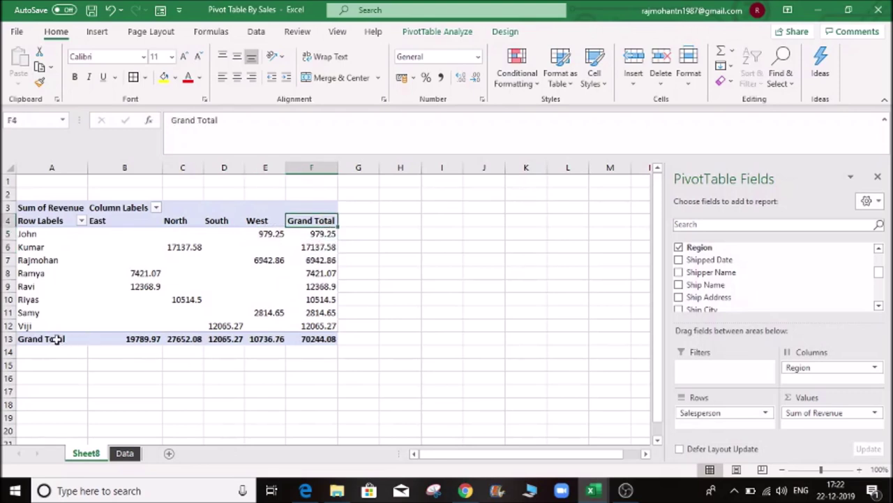
drag(131, 245, 141, 307)
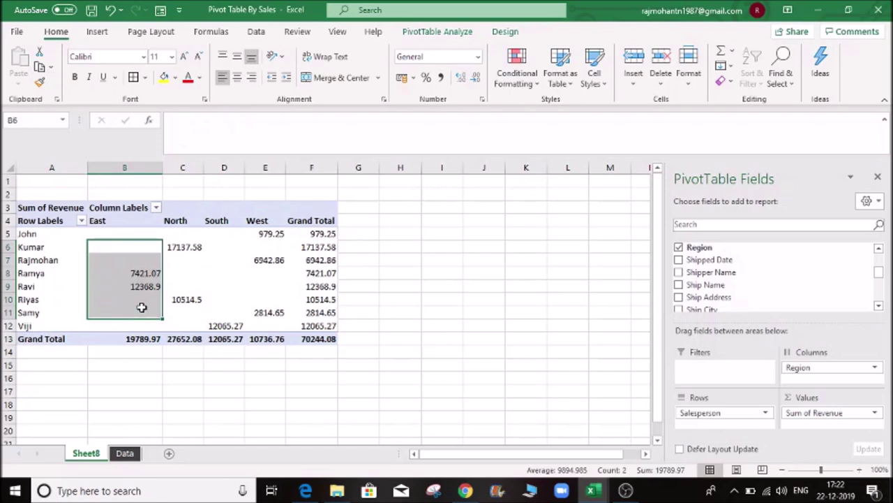
click(134, 338)
click(127, 236)
drag(127, 236, 274, 235)
click(325, 233)
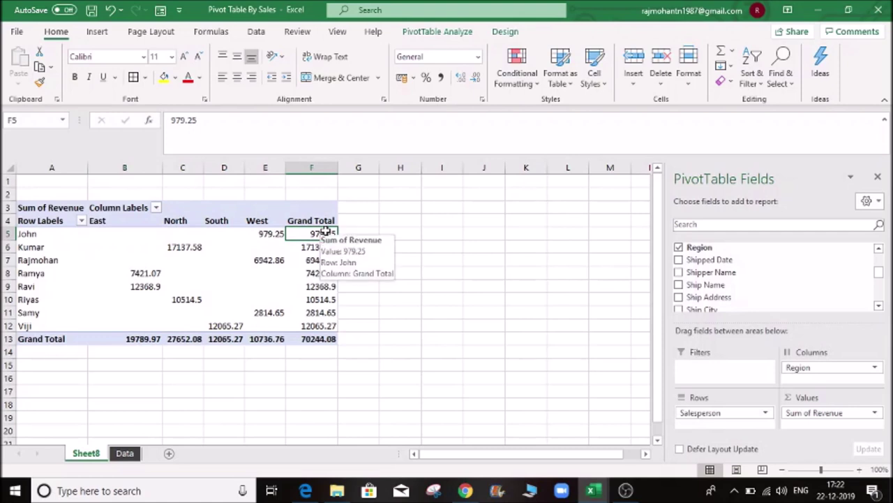
mouse_move(292, 289)
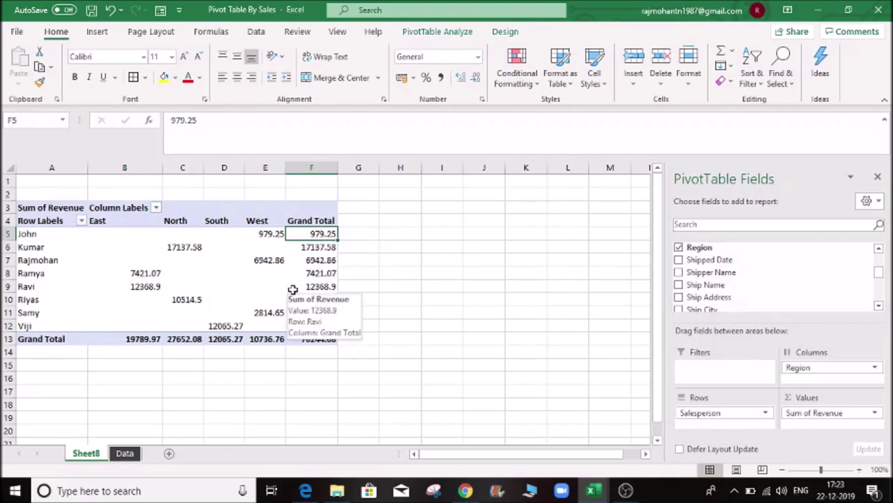
click(207, 271)
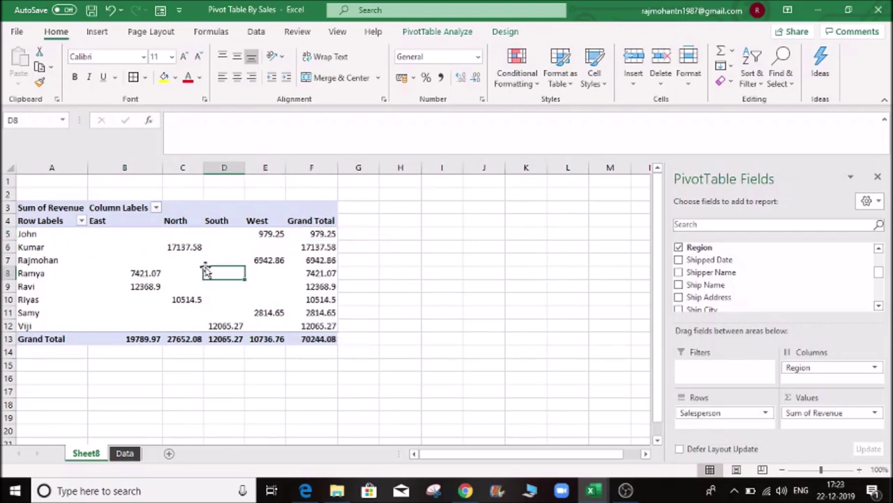
click(479, 270)
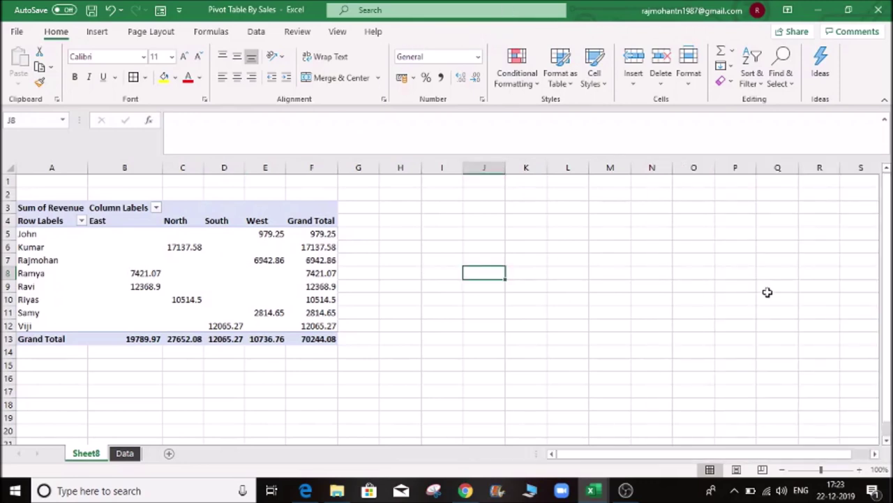
click(234, 273)
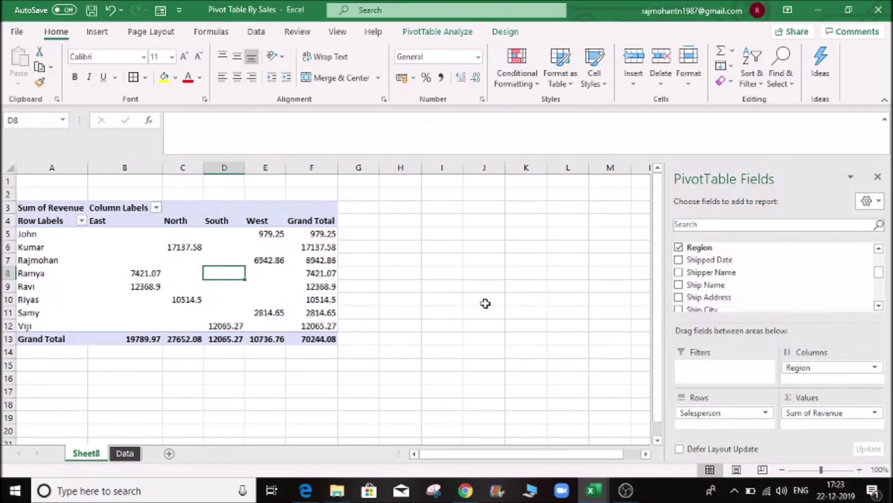
click(479, 271)
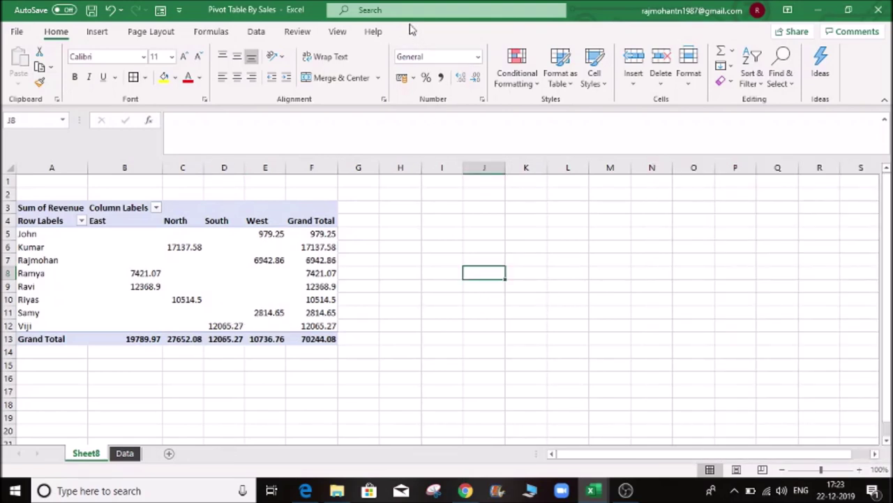
click(243, 273)
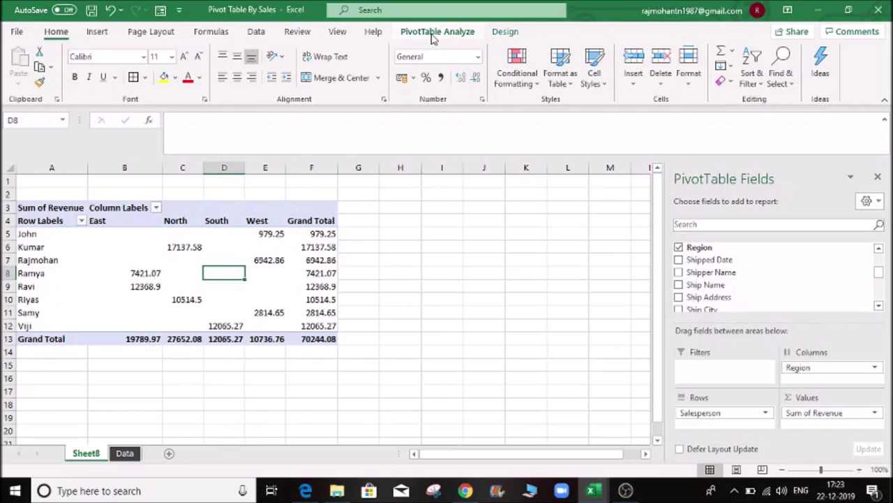
- Rename the pivot table from PivotTable3 to Sales Data
click(433, 35)
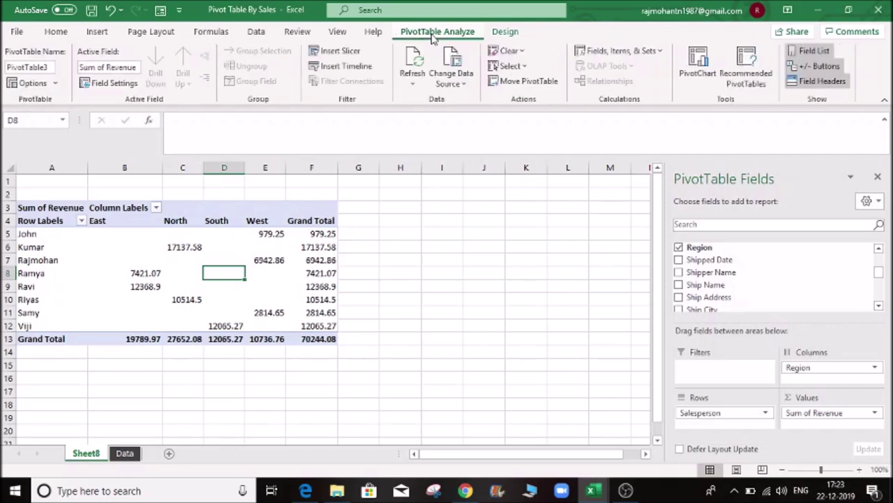
click(33, 67)
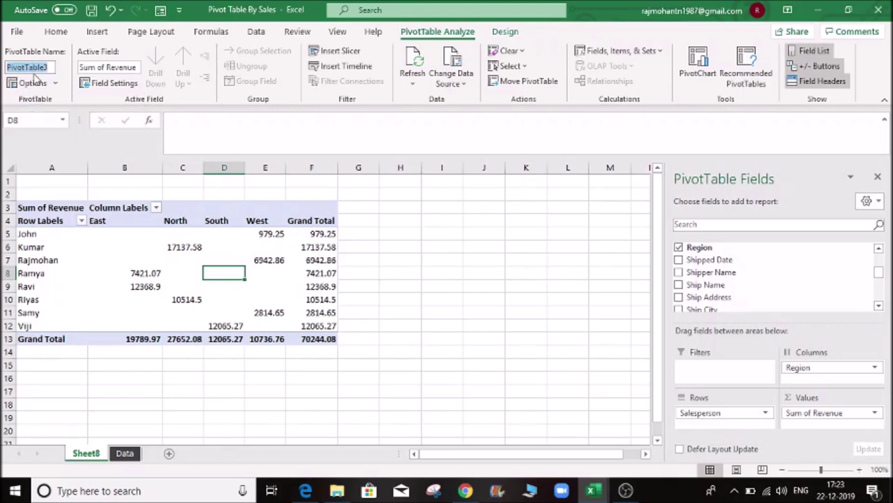
key(BackSpace)
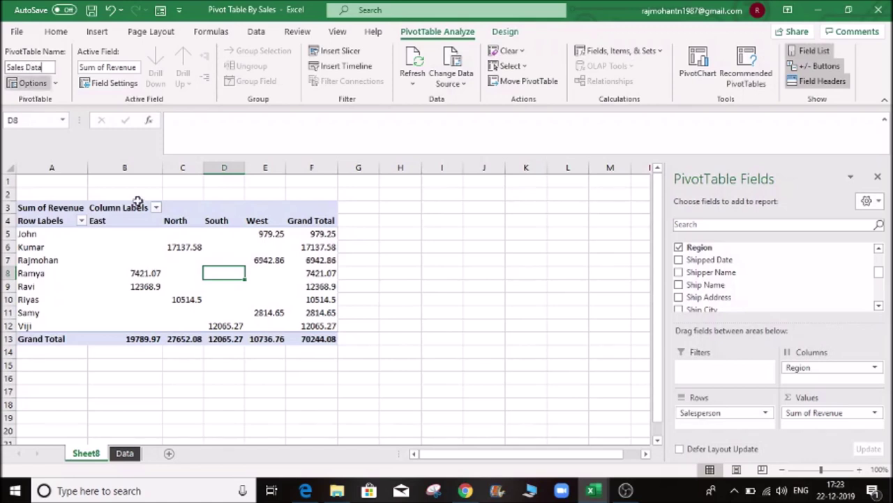
click(171, 257)
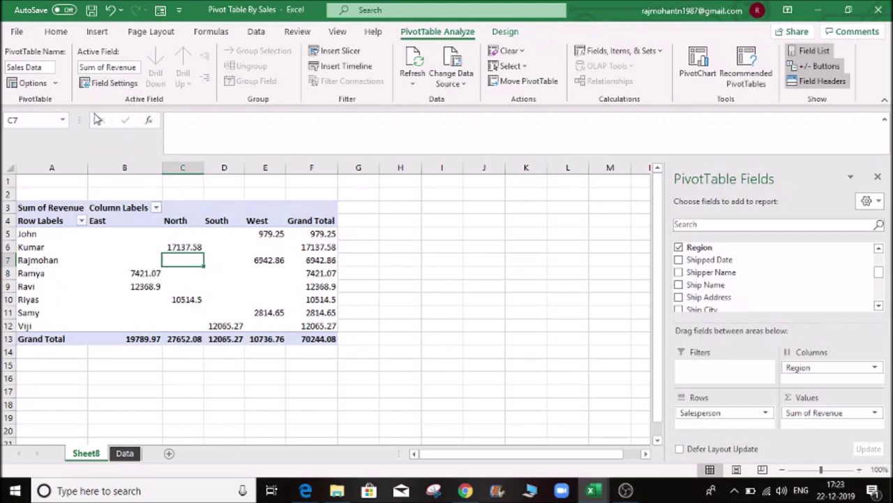
- Select cells inside the pivot and bring up the PivotTable Design tab
click(209, 289)
click(295, 265)
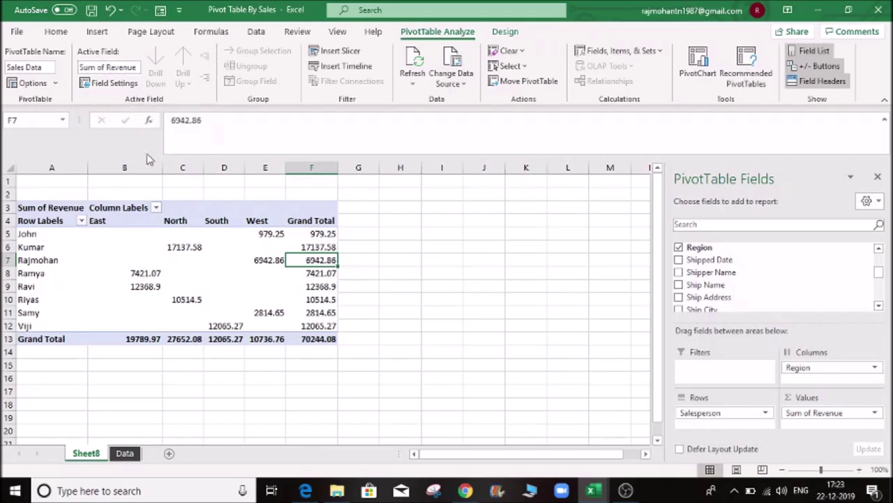
mouse_move(206, 300)
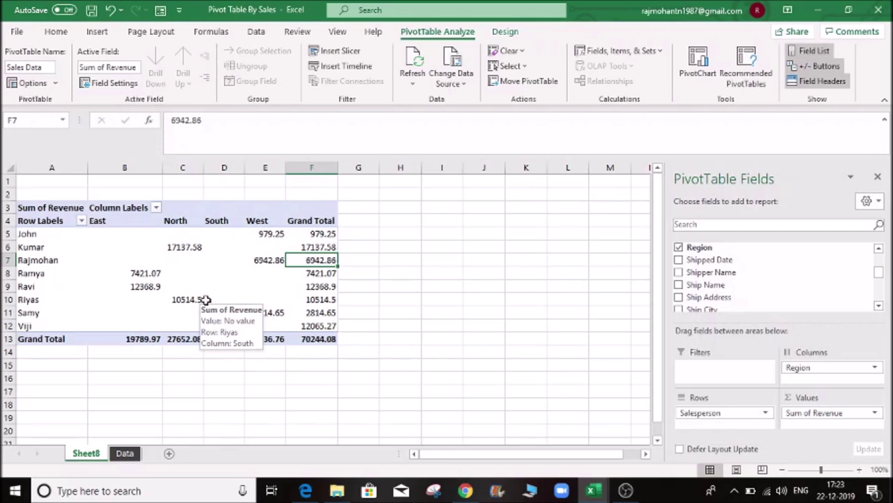
click(506, 32)
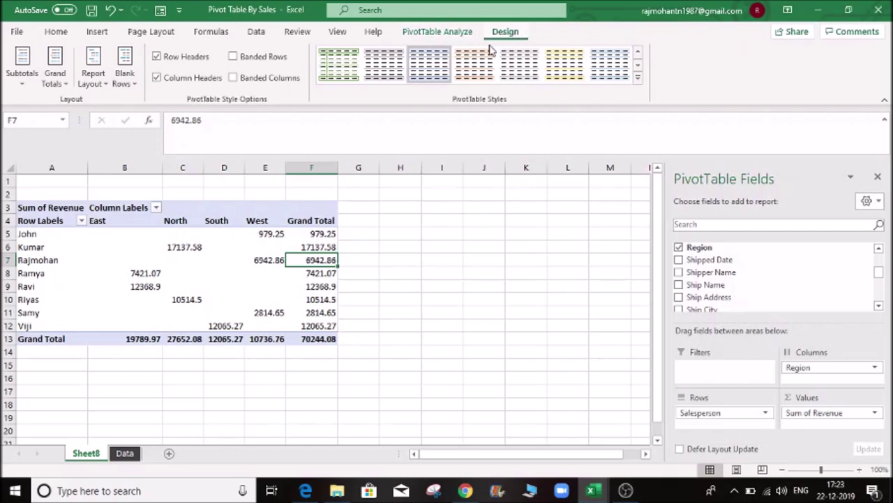
- Set the pivot's Subtotals to Do Not Show Subtotals
click(23, 82)
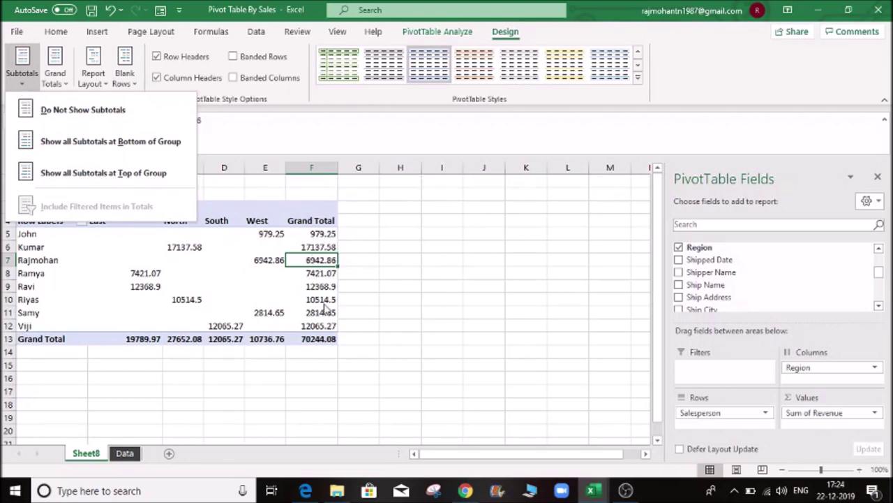
click(324, 340)
click(313, 338)
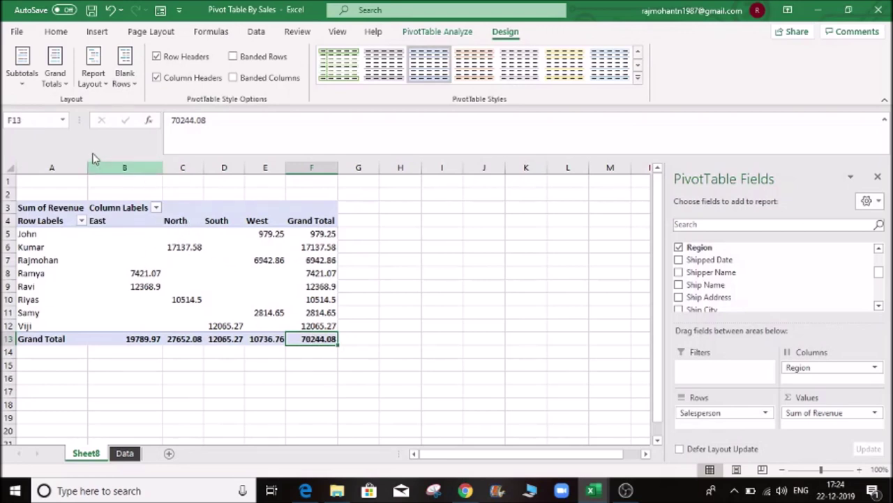
click(30, 84)
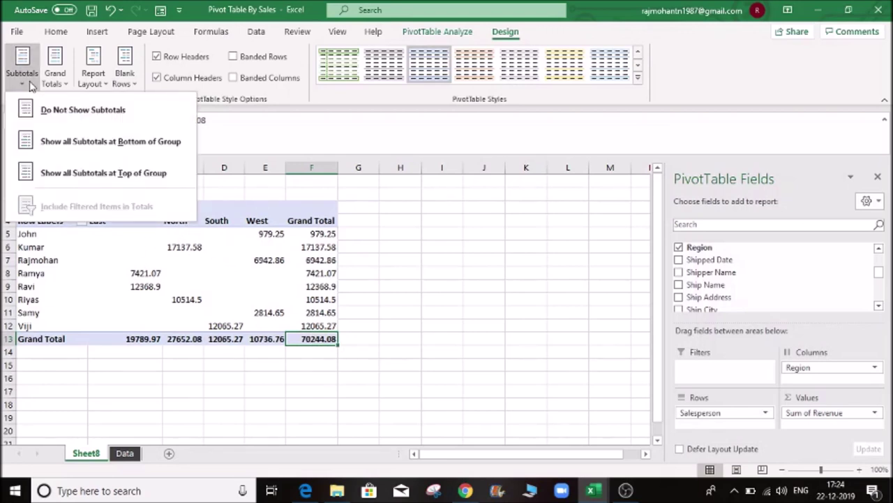
click(61, 112)
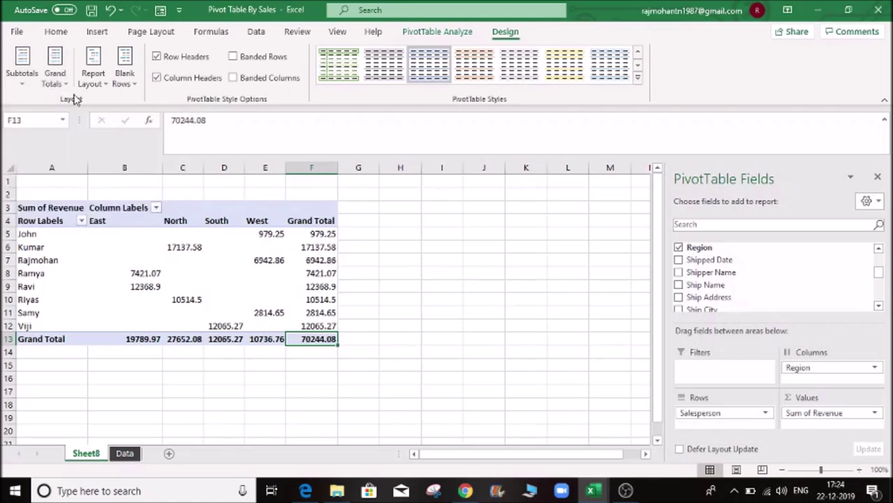
- Turn Grand Totals off for both rows and columns
click(60, 84)
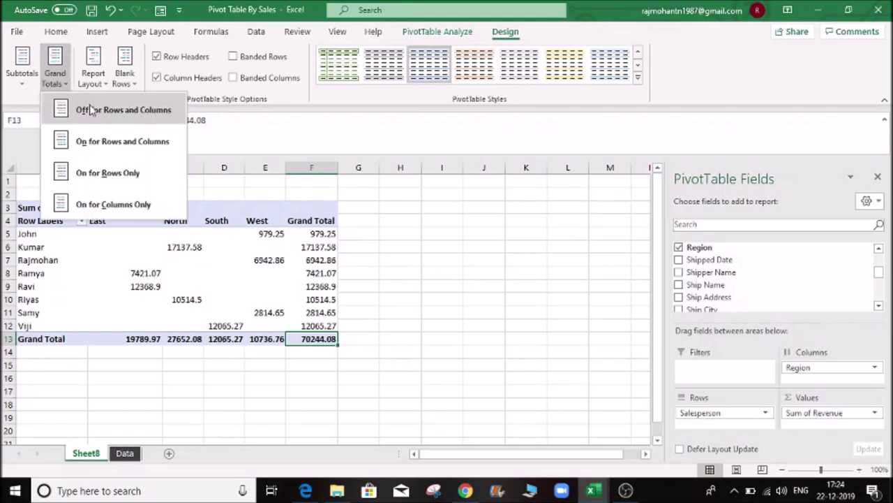
click(92, 112)
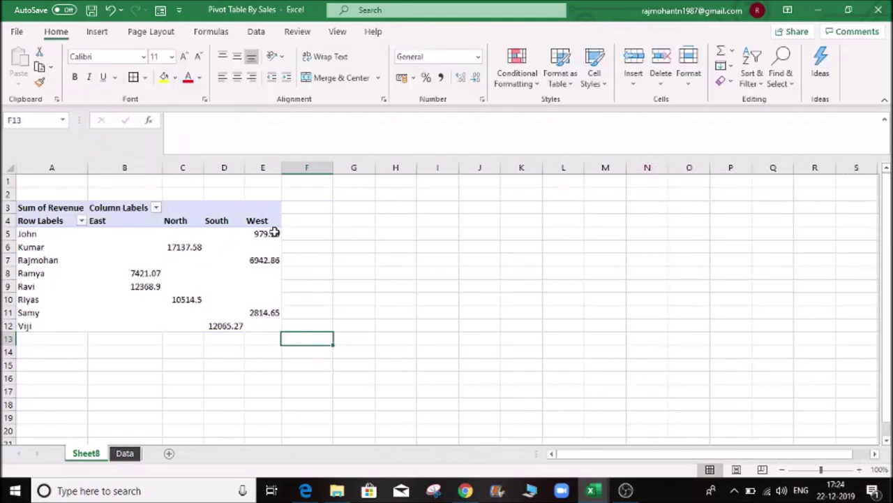
click(240, 387)
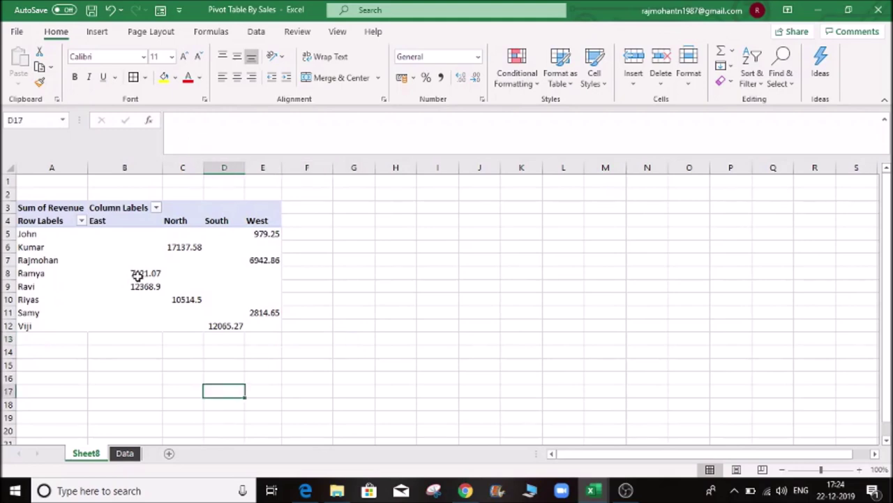
- Apply All Borders to the pivot range A5:E12
drag(32, 236, 261, 325)
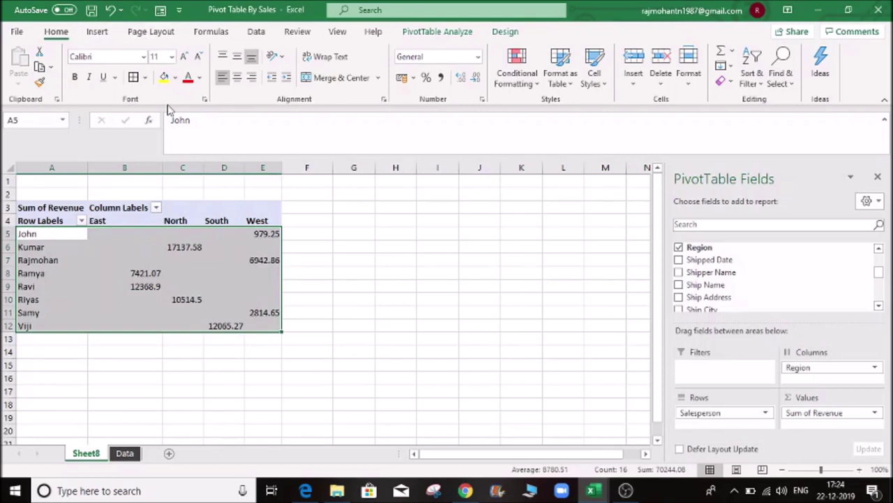
click(134, 79)
click(391, 312)
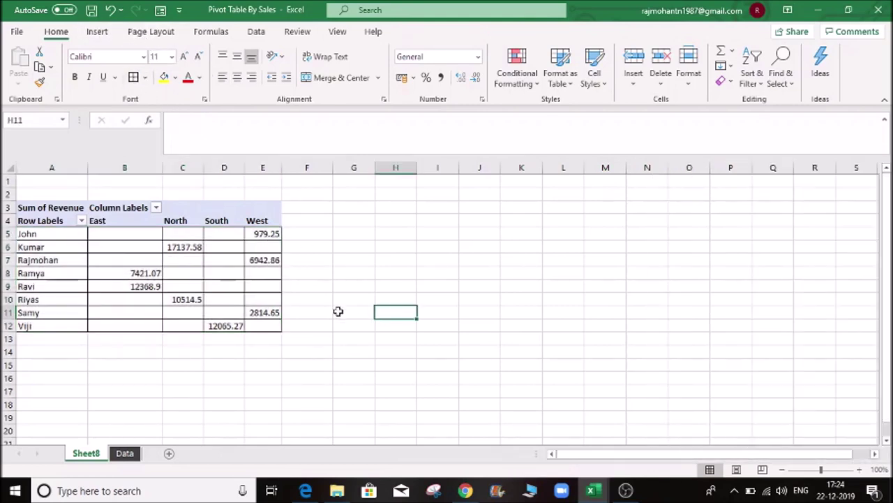
click(176, 287)
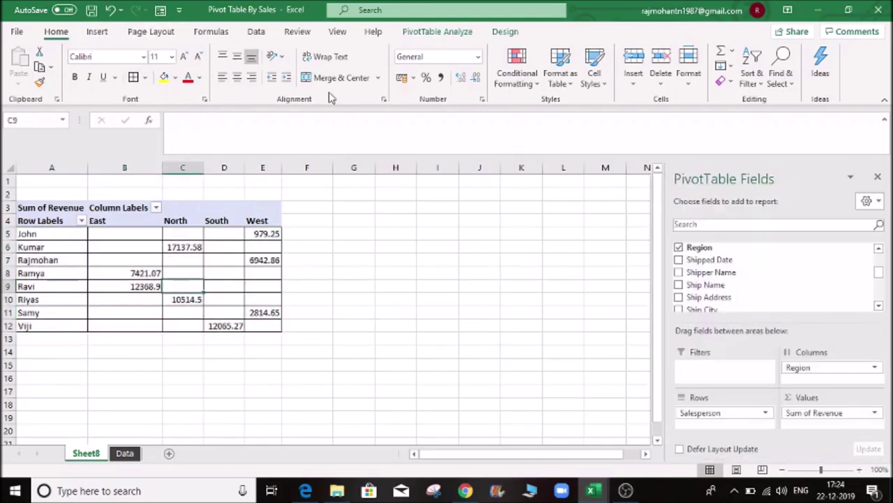
- Look through the Insert and Page Layout tabs and select cells around the bordered pivot
click(107, 33)
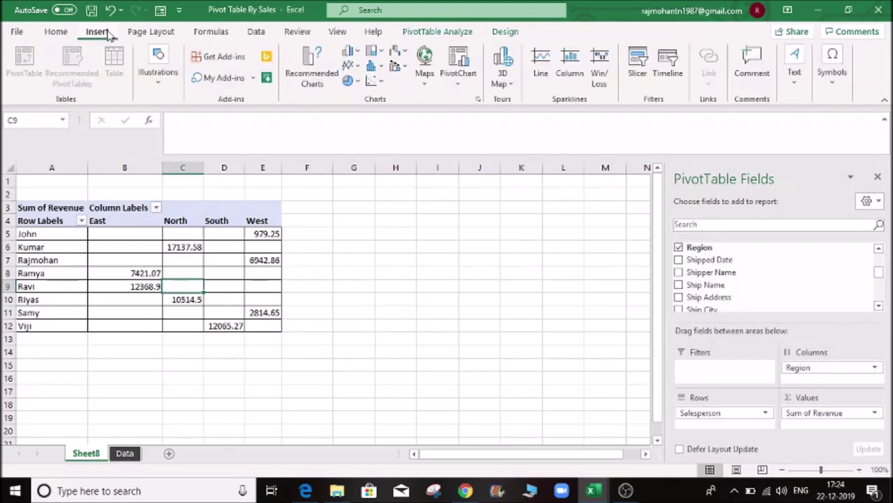
click(150, 32)
click(129, 257)
click(165, 299)
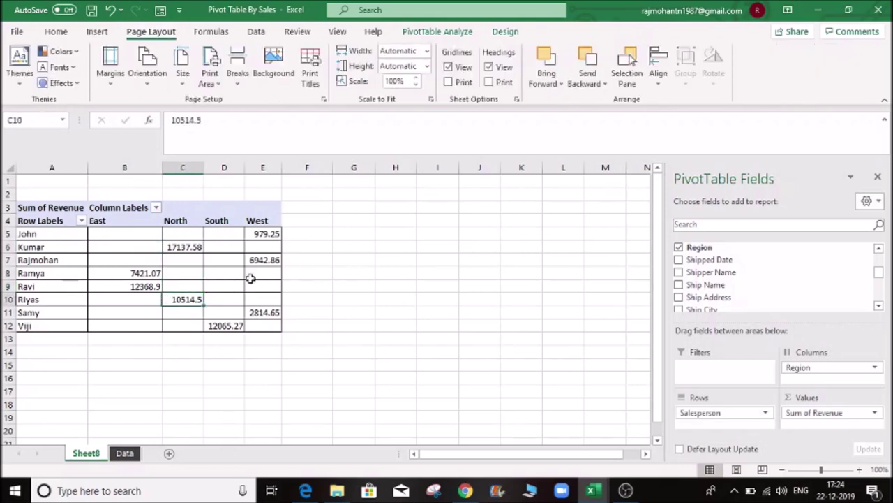
click(341, 244)
click(134, 297)
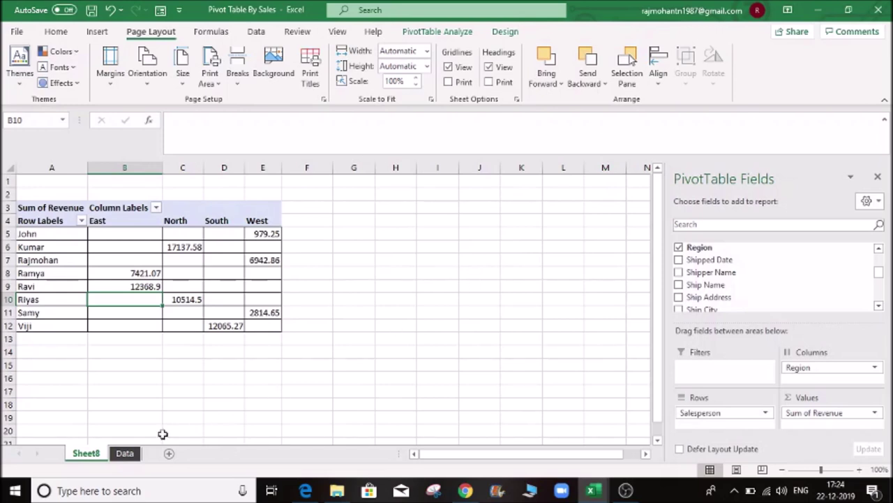
right_click(96, 455)
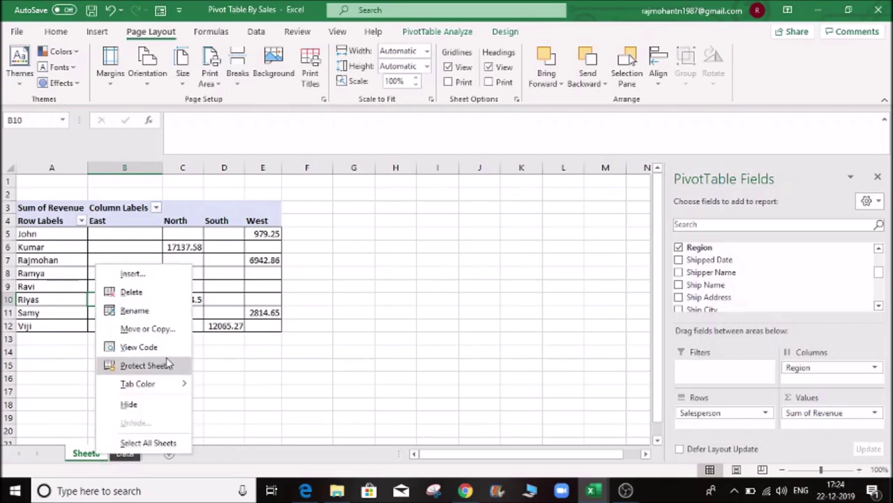
click(168, 329)
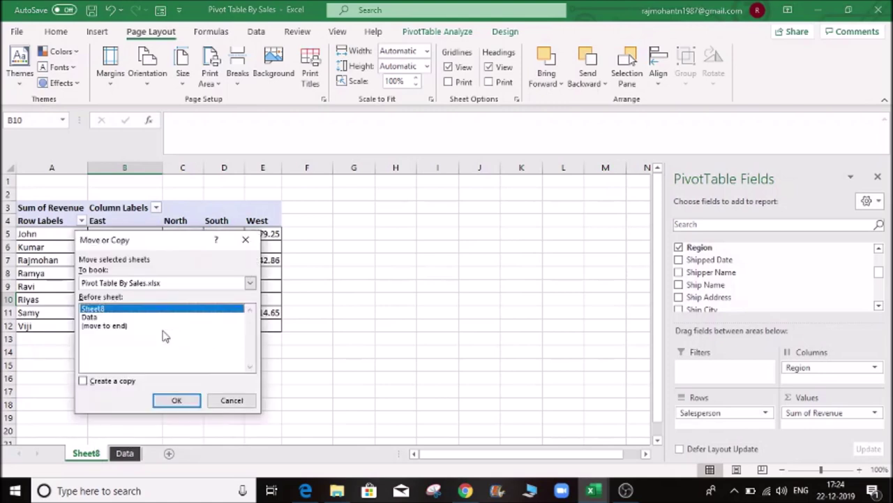
click(87, 381)
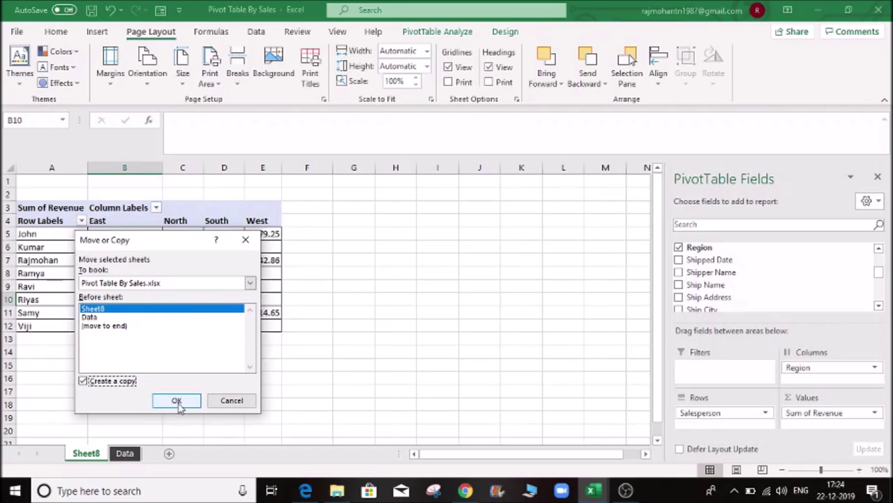
click(232, 400)
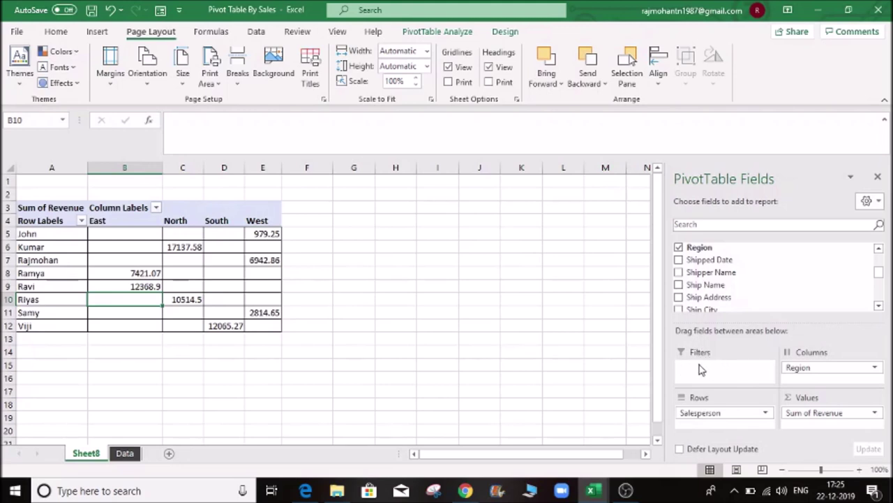
scroll(881, 250, up, 2)
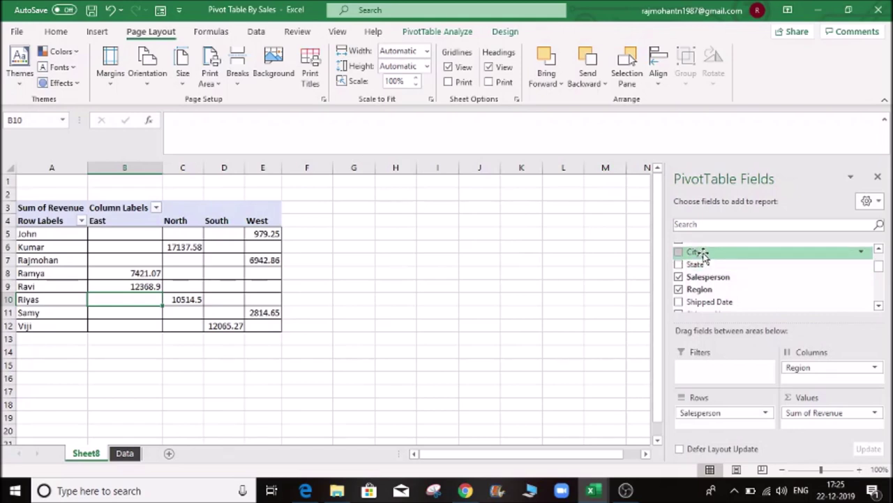
drag(703, 255, 712, 369)
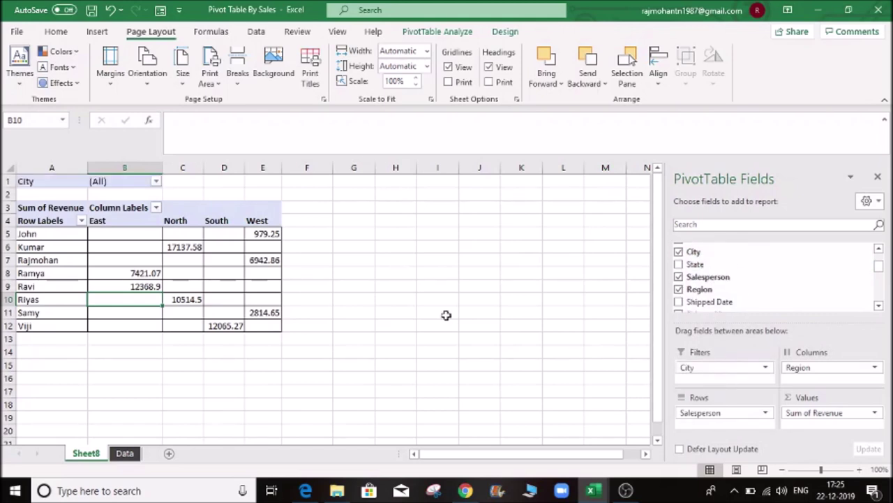
- Filter the pivot by City to show Denver only
click(47, 182)
click(105, 181)
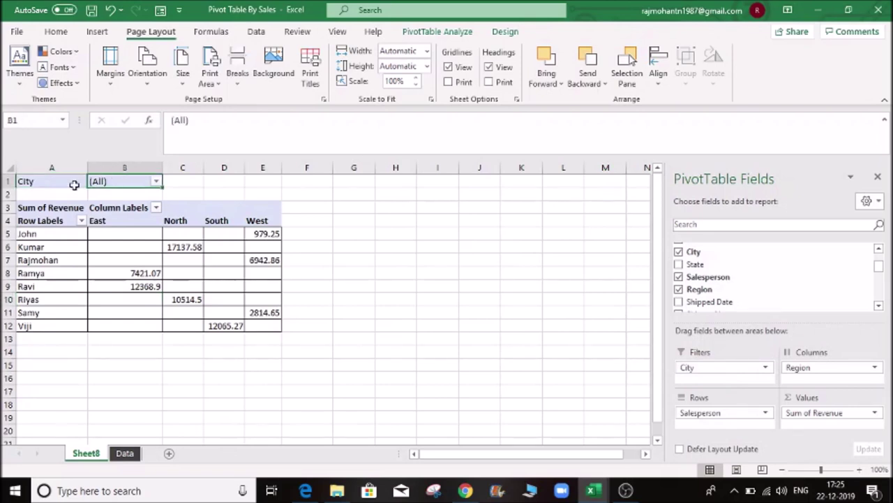
click(49, 183)
click(125, 198)
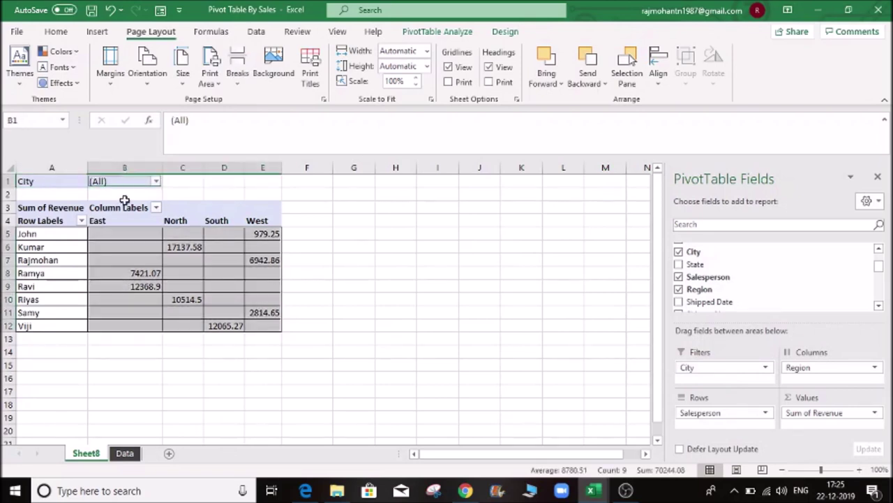
click(205, 260)
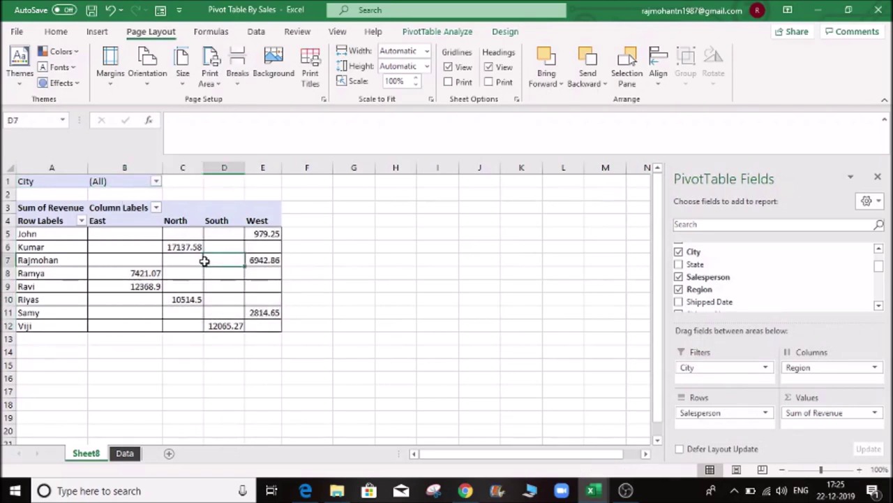
click(156, 181)
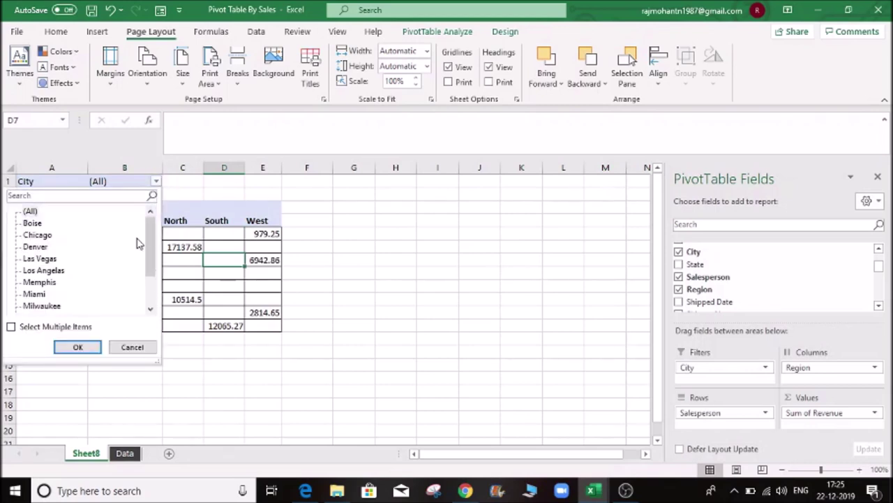
click(40, 250)
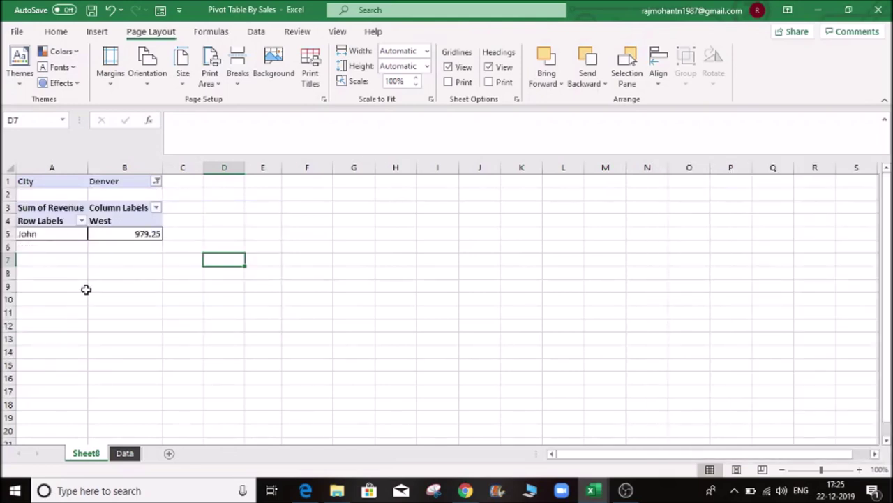
click(127, 236)
- Check the Denver result: John with 979.25 in the West column
click(108, 219)
click(106, 234)
click(42, 238)
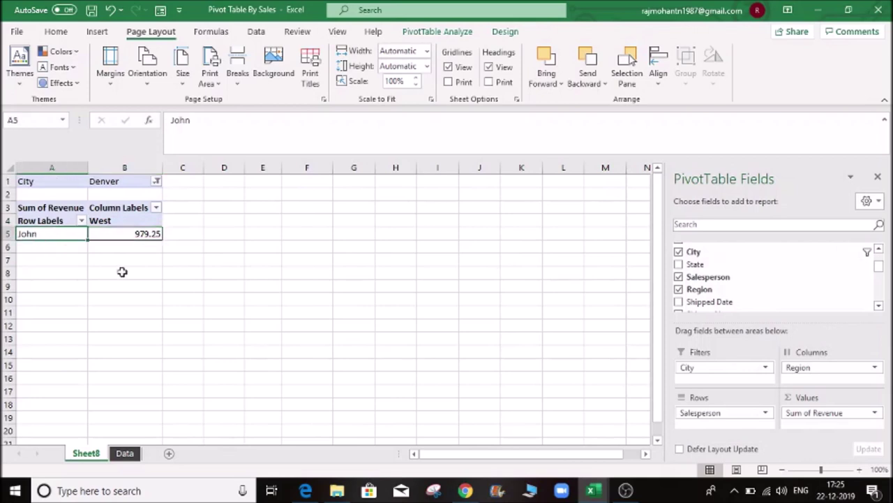
click(142, 231)
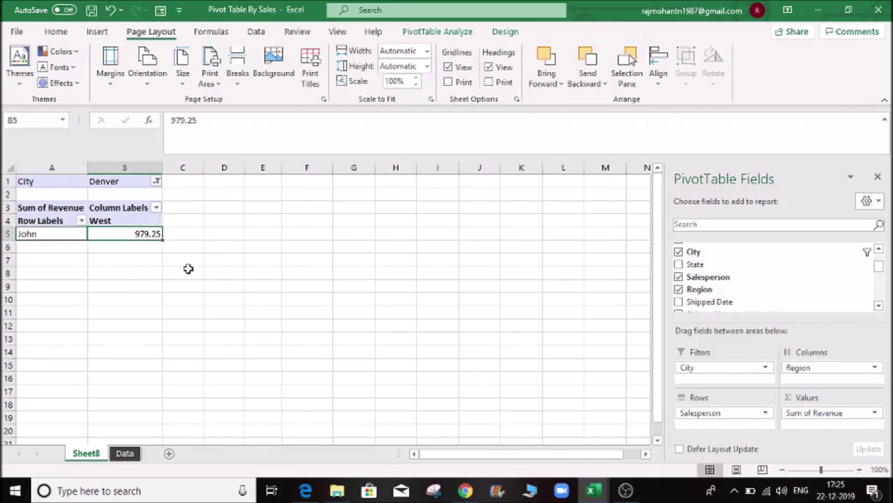
click(156, 183)
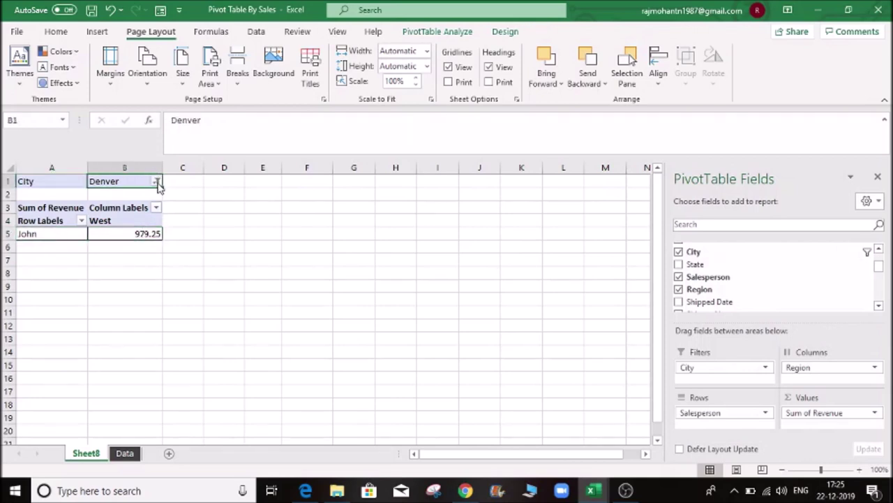
click(157, 181)
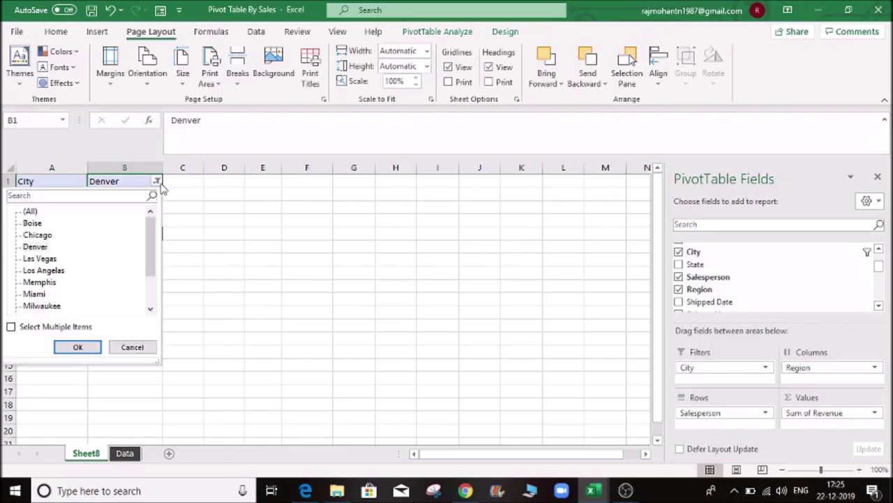
- Change the City filter to Chicago only and check the resulting salesperson and revenue
click(10, 327)
click(26, 211)
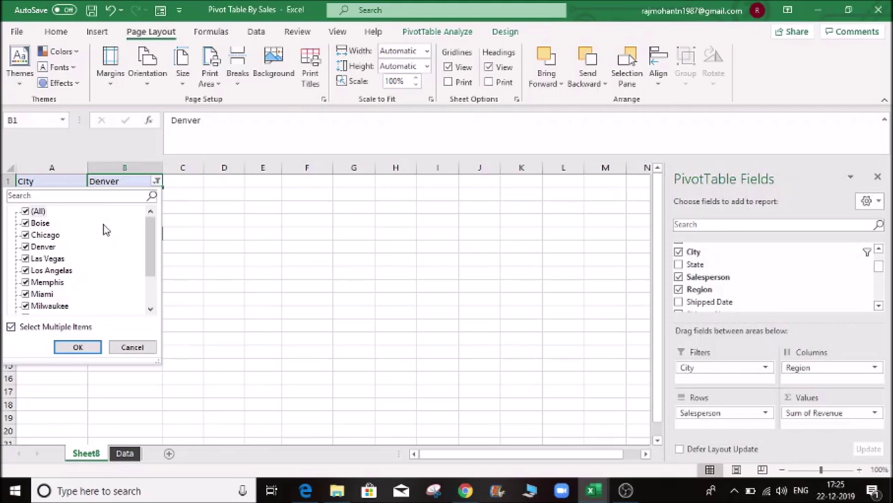
click(31, 212)
click(27, 236)
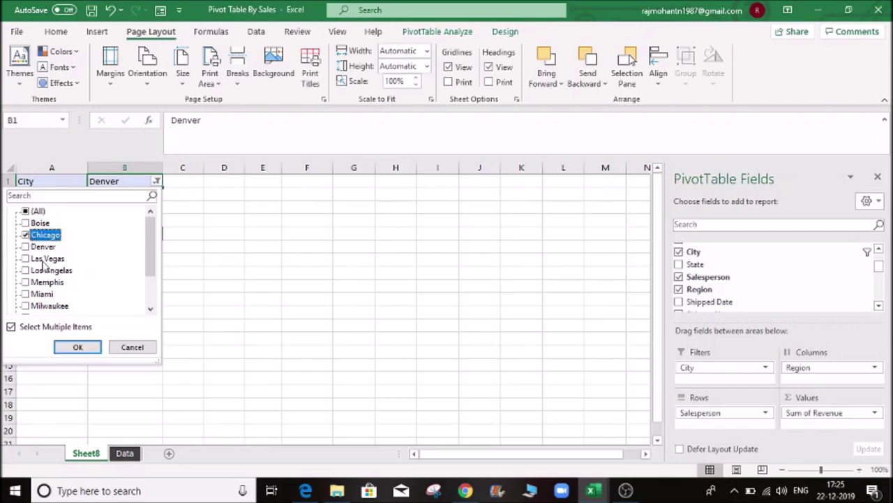
click(85, 348)
click(58, 236)
click(117, 237)
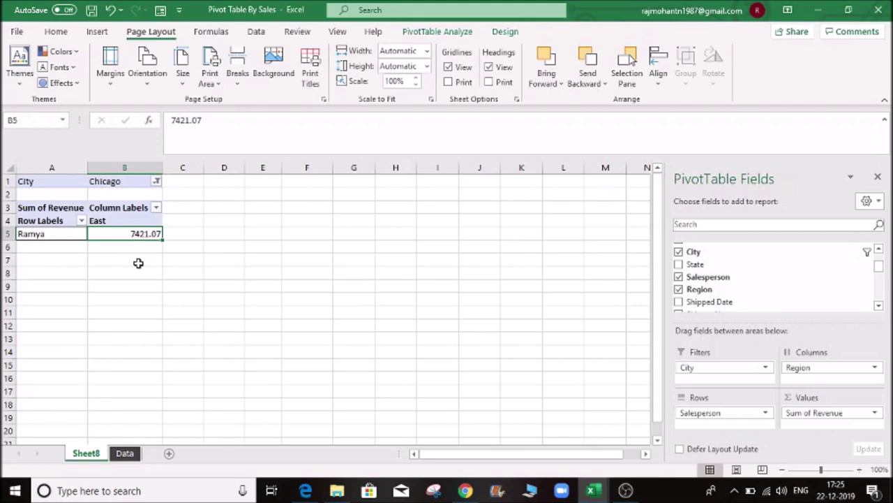
- Reset the City filter to (All) so every city's revenue shows
click(157, 181)
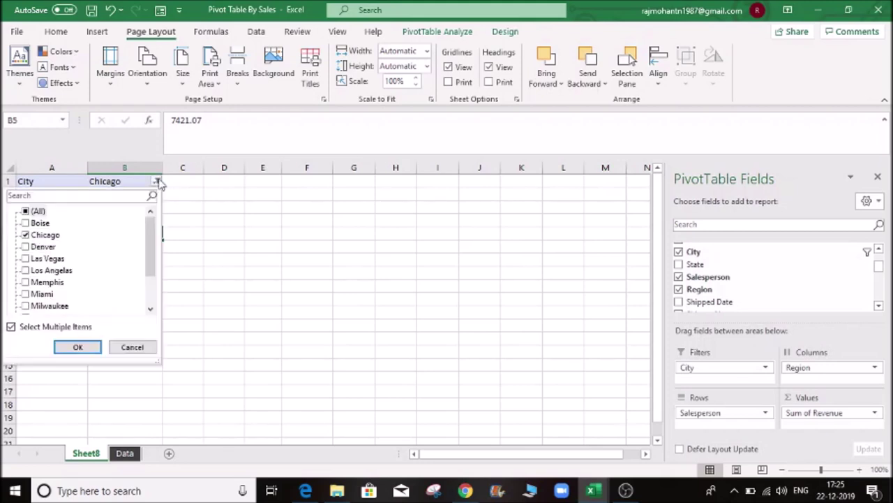
click(26, 211)
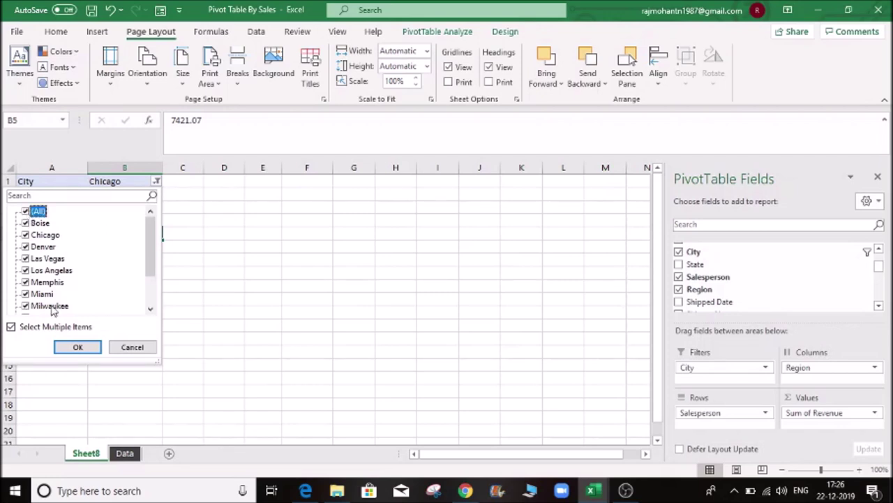
click(77, 347)
click(268, 377)
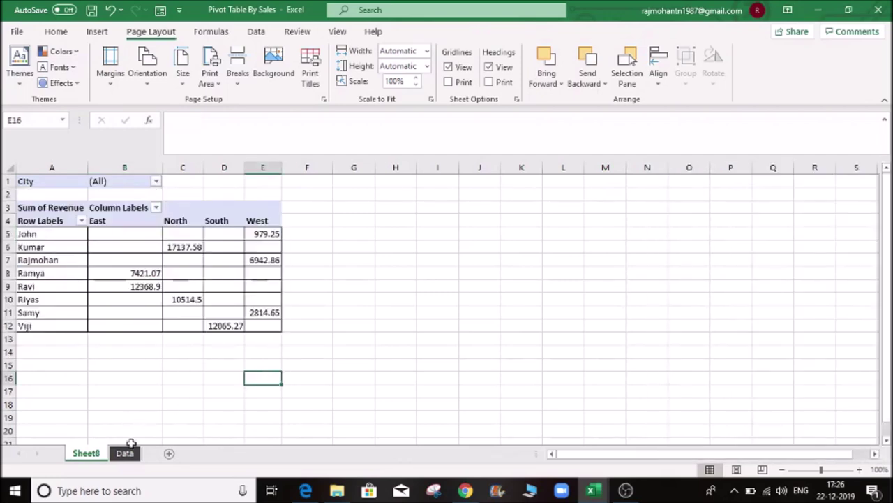
- Copy Sheet8 via Move or Copy with Create a copy, and name the new sheet 1
right_click(95, 454)
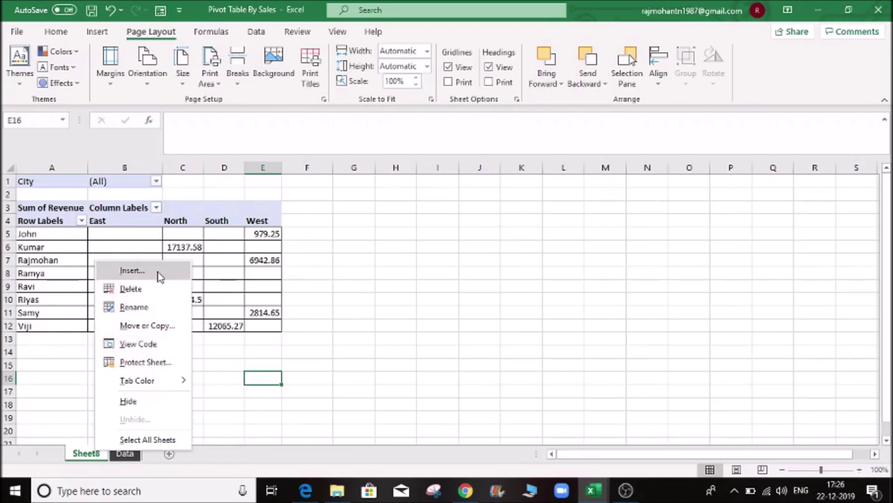
click(154, 325)
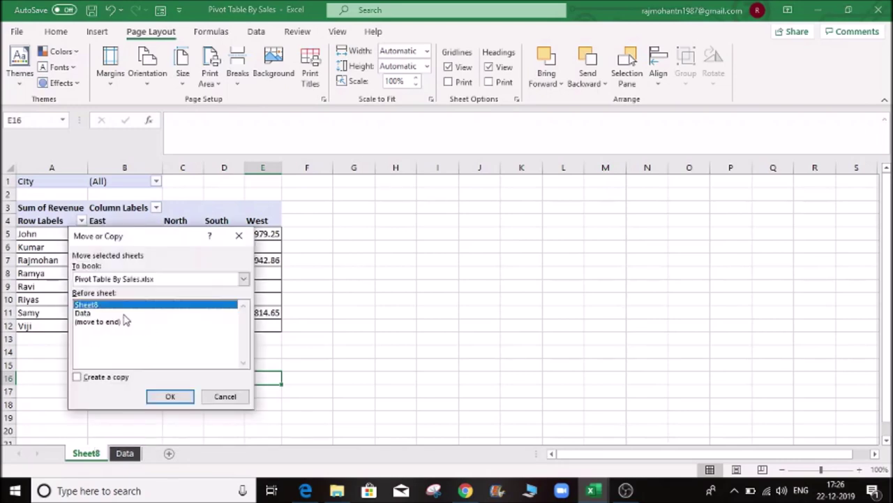
click(78, 377)
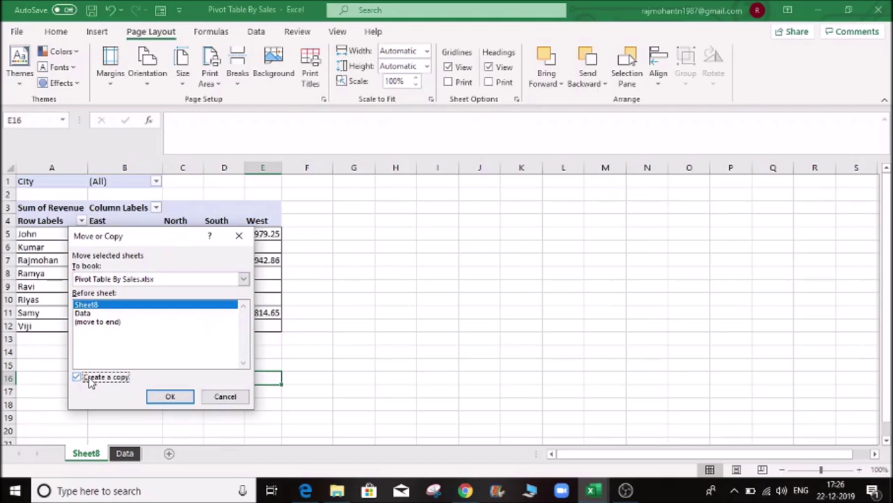
click(170, 396)
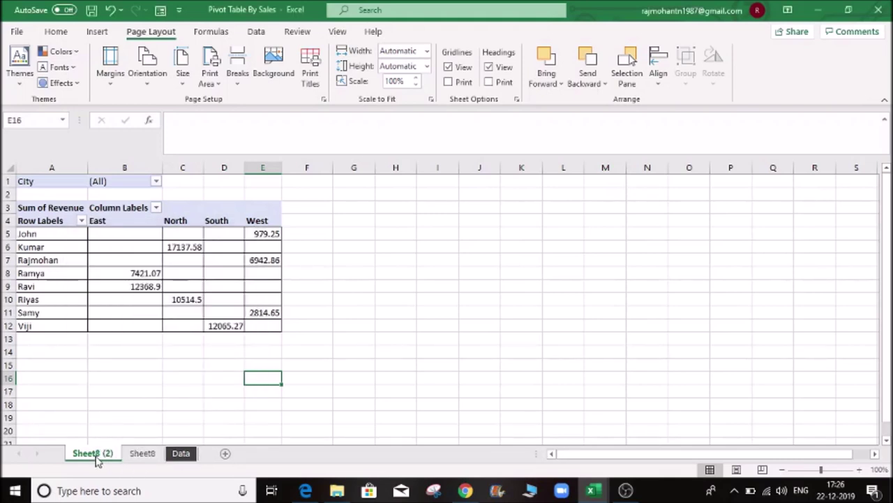
double_click(99, 455)
text(1)
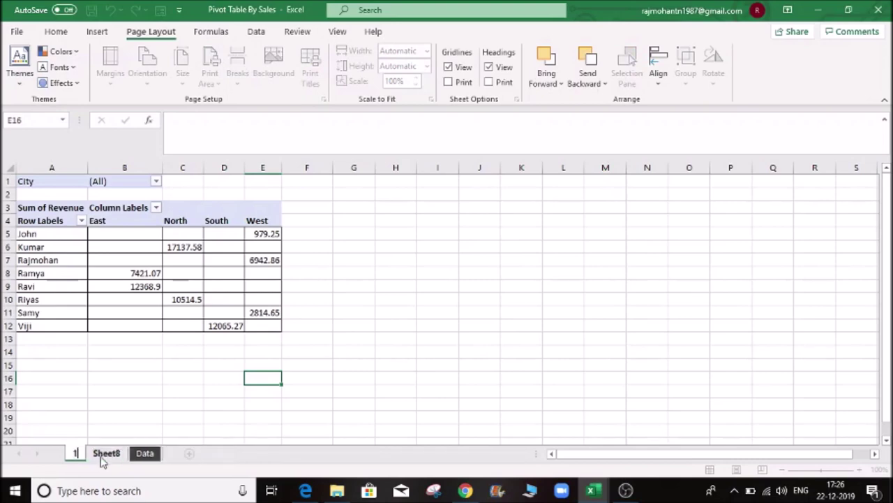
click(219, 237)
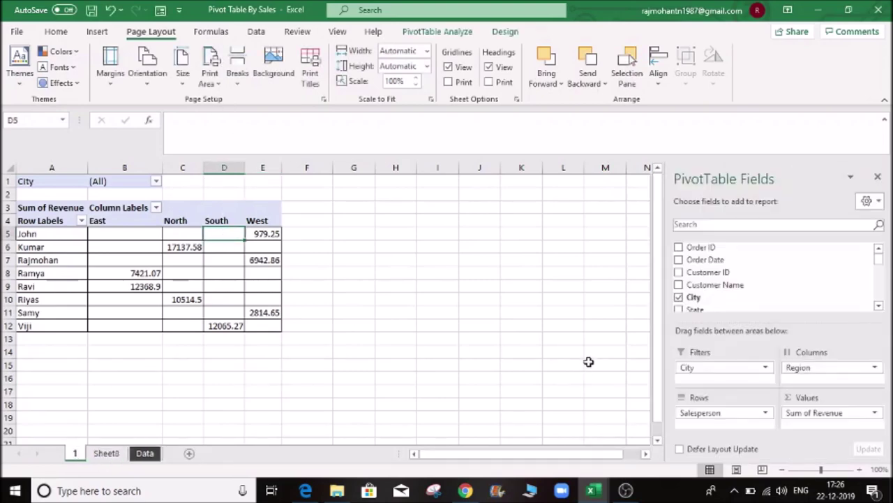
click(150, 455)
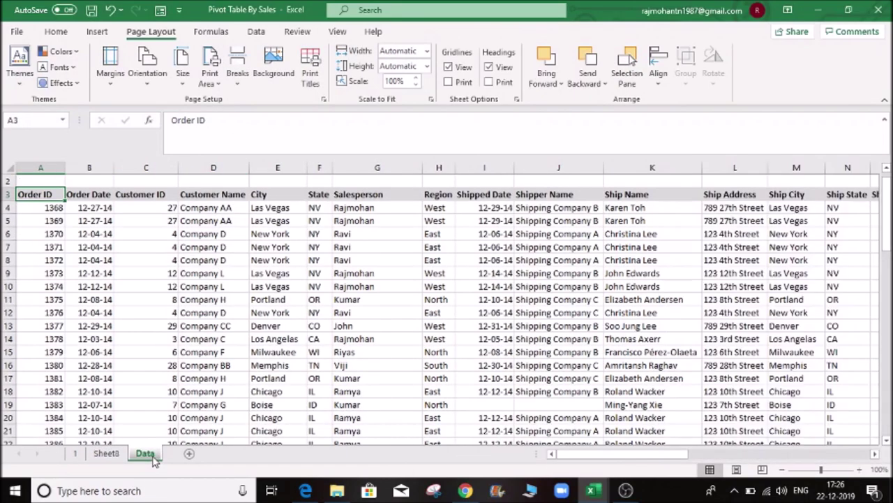
click(609, 298)
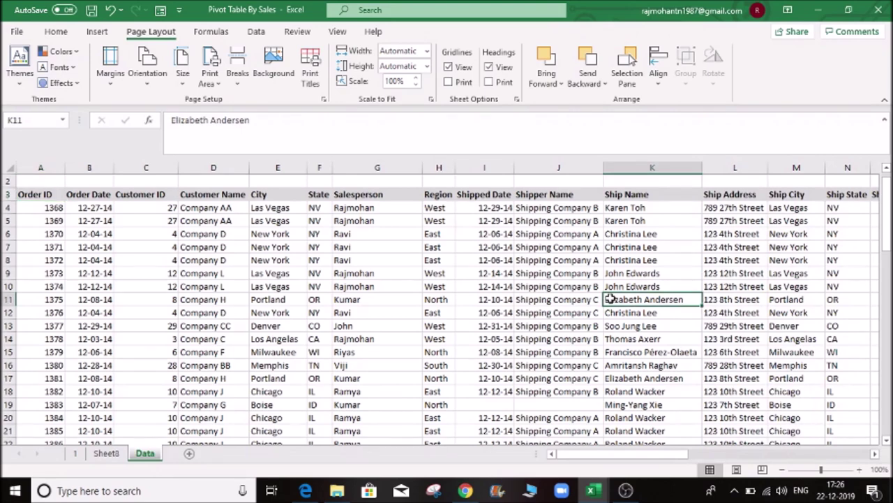
key(Right)
key(Right)
key(Right)
key(Right)
key(Right)
key(Right)
key(Right)
key(Right)
key(Right)
key(Right)
key(Right)
key(Right)
key(Right)
key(Right)
key(Right)
key(Right)
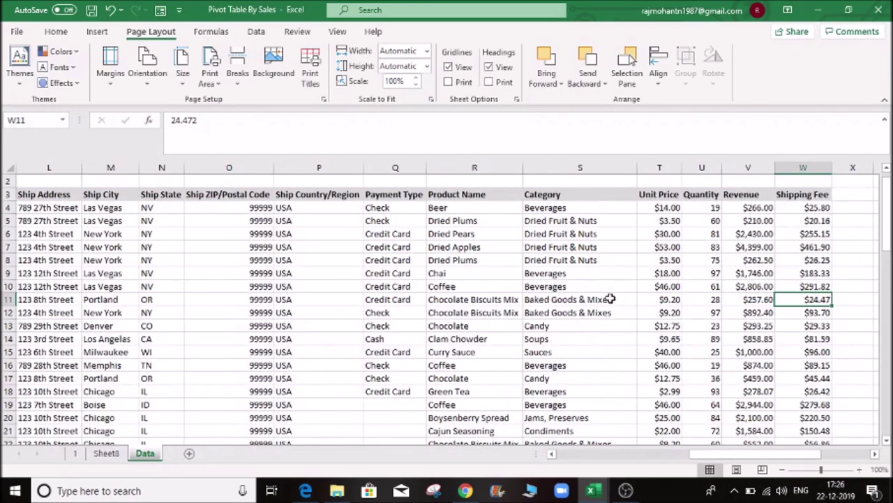
key(Left)
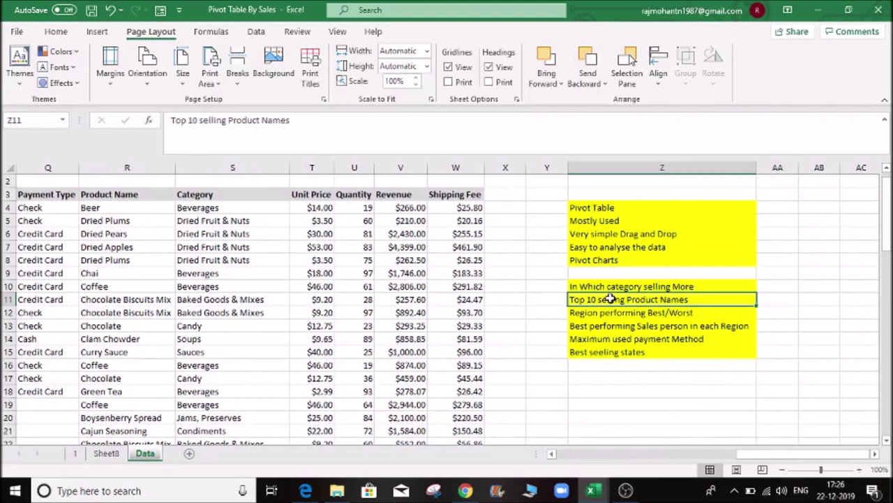
key(Up)
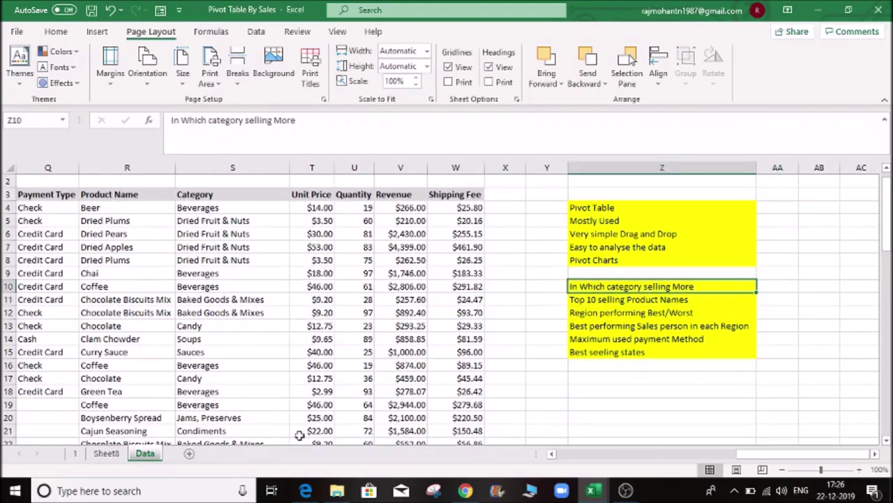
click(76, 453)
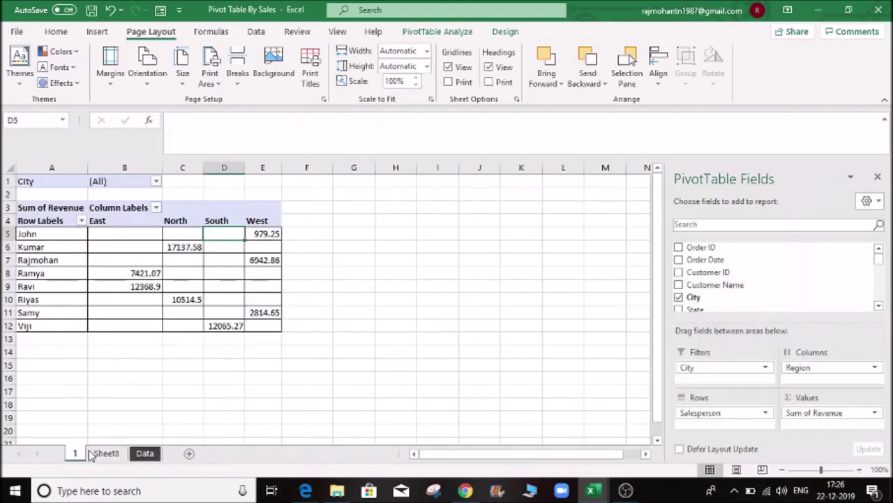
- Remove City, Salesperson, Sum of Revenue and Region from the copied pivot, leaving it empty
click(158, 276)
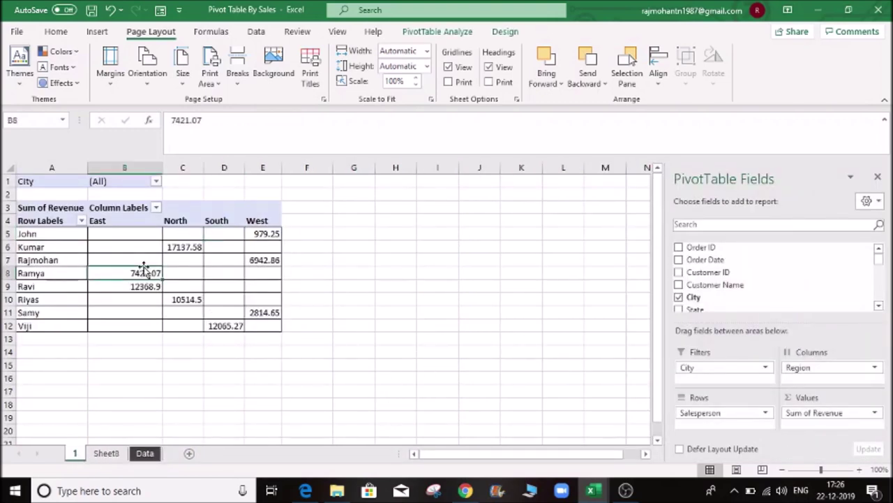
drag(743, 372, 752, 259)
drag(739, 413, 488, 419)
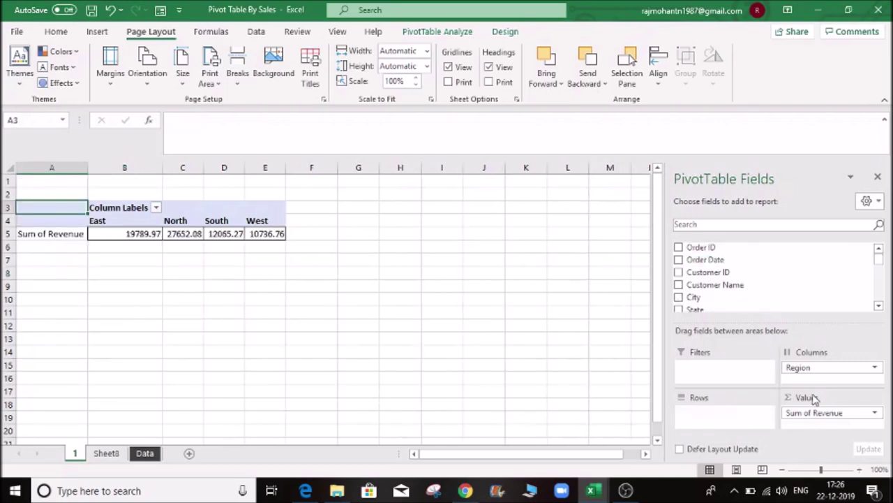
drag(809, 415, 480, 422)
drag(822, 373, 318, 366)
click(62, 273)
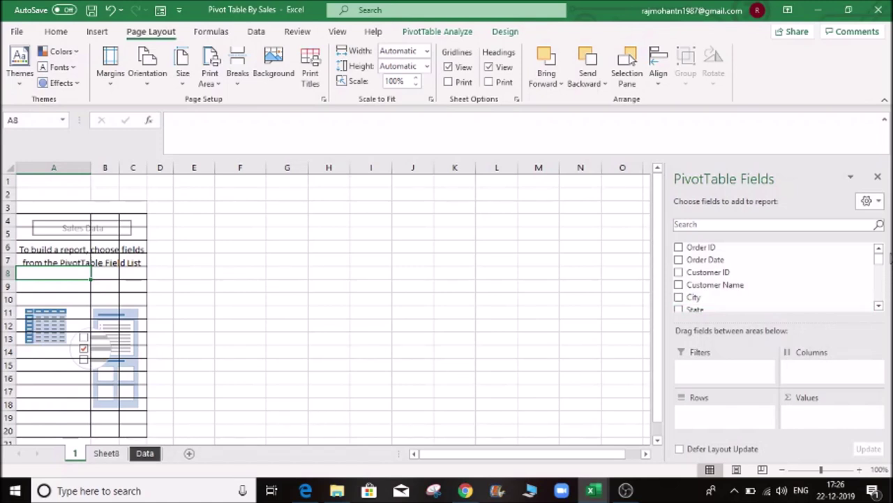
- Put Category in Rows and Revenue in Values, with Beverages topping at 17452.43
click(879, 305)
click(879, 306)
click(879, 306)
click(879, 306)
click(878, 306)
click(879, 306)
scroll(744, 295, down, 2)
drag(729, 280, 720, 421)
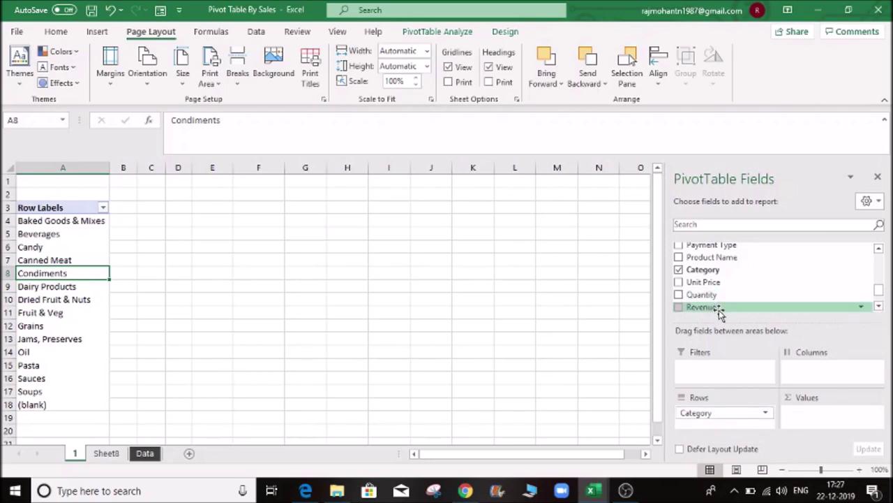
drag(709, 307, 832, 429)
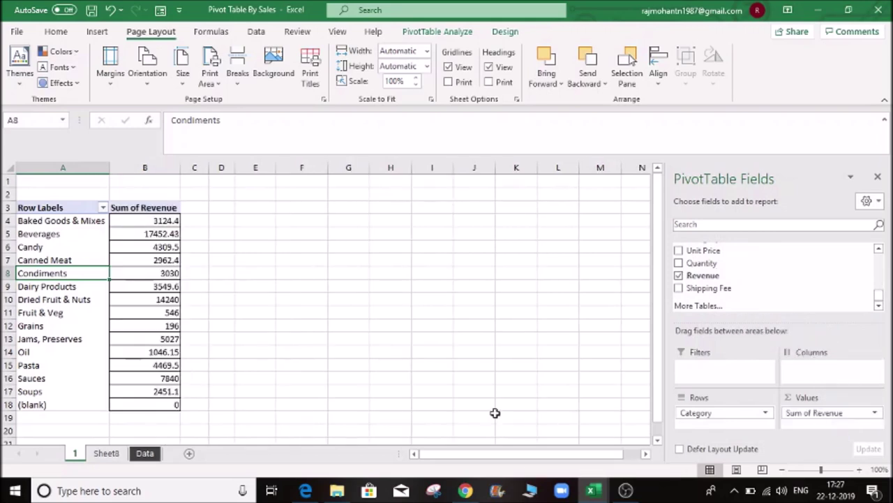
- Add borders around the category rows and revenue totals
click(293, 312)
drag(58, 218, 175, 405)
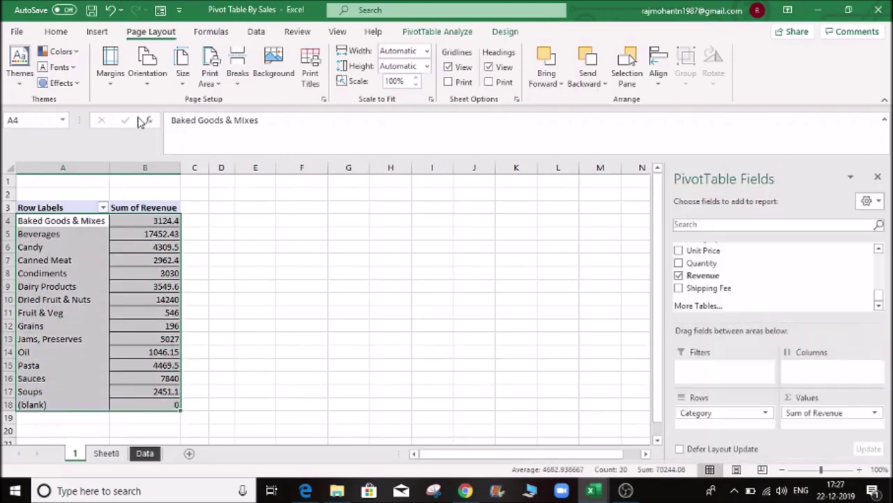
click(56, 32)
click(137, 77)
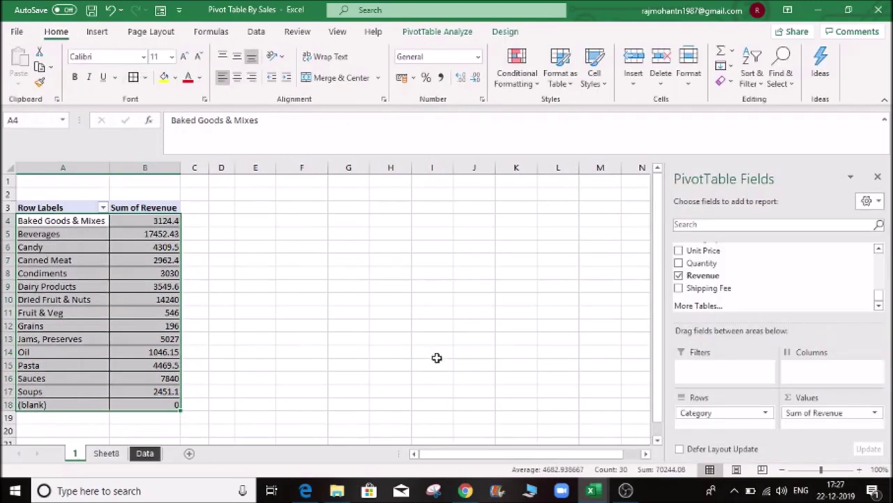
click(437, 356)
click(484, 309)
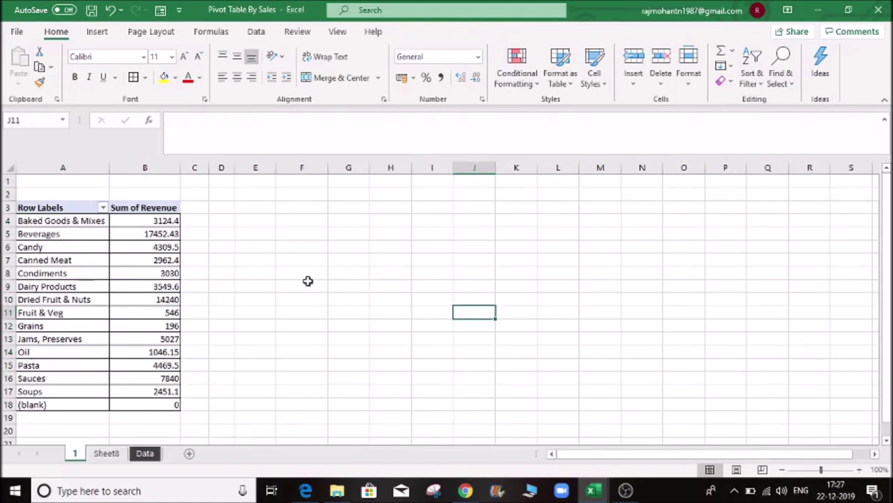
- Format the revenue totals as whole numbers with no decimals, Beverages showing 17452
click(150, 260)
drag(150, 220, 172, 406)
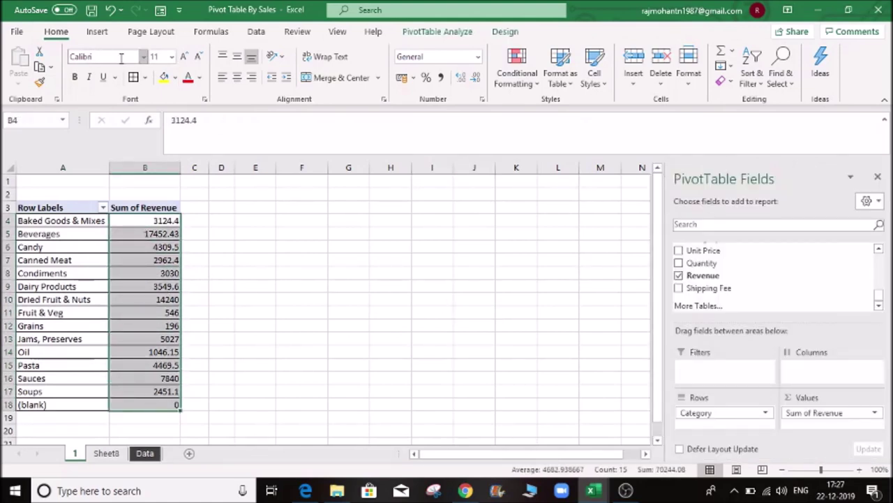
click(462, 78)
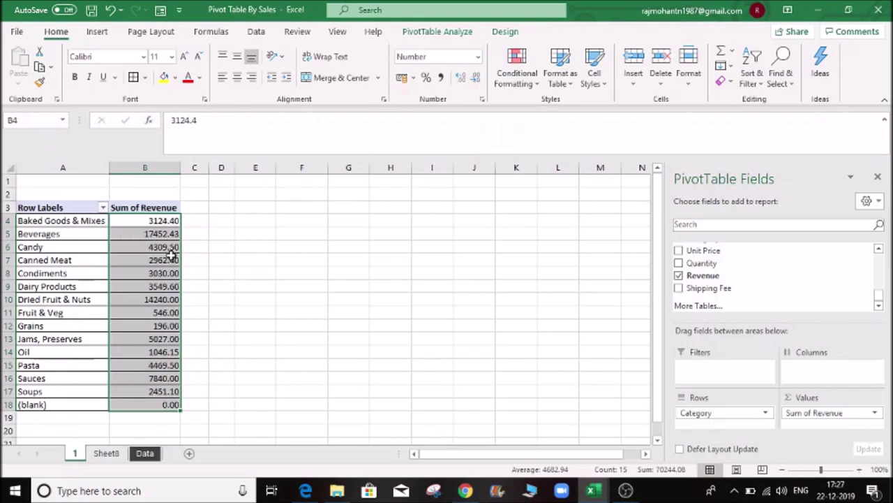
click(475, 78)
click(475, 78)
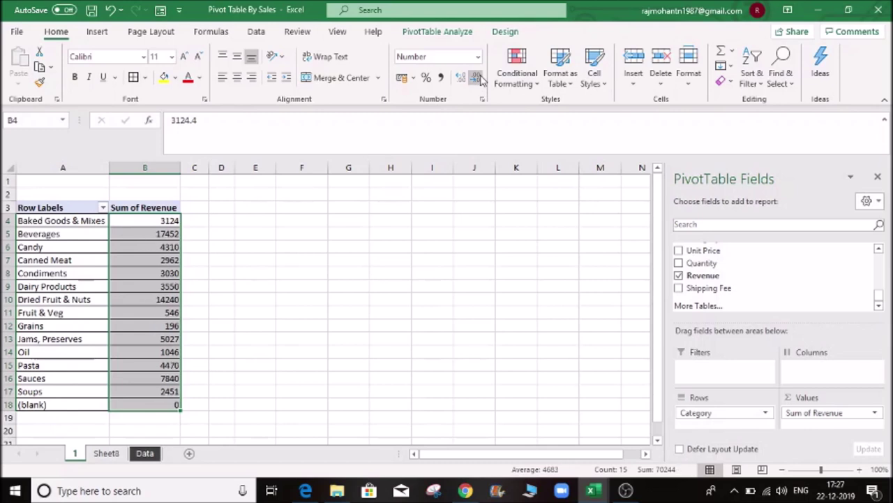
click(221, 259)
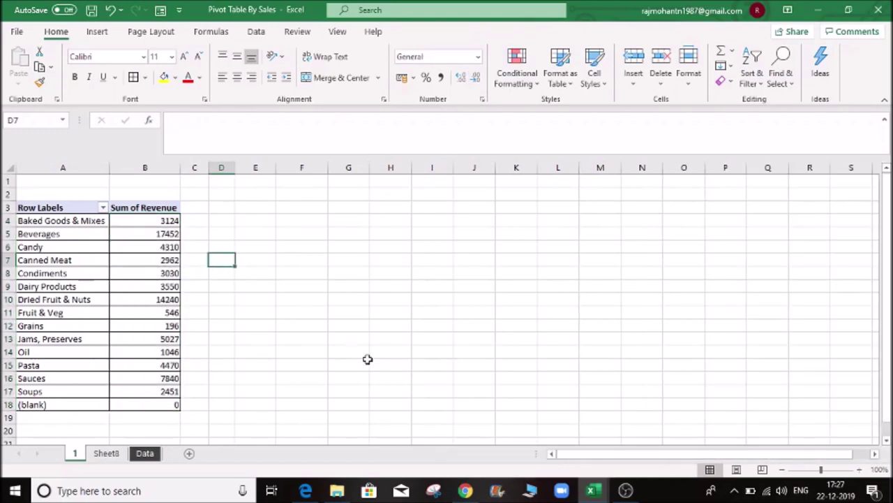
click(80, 411)
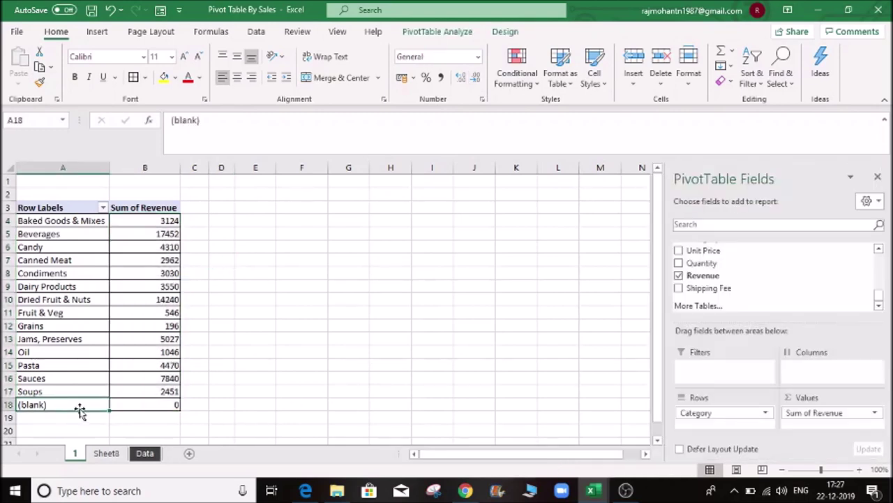
- Filter the category pivot to exclude the (blank) category
click(145, 453)
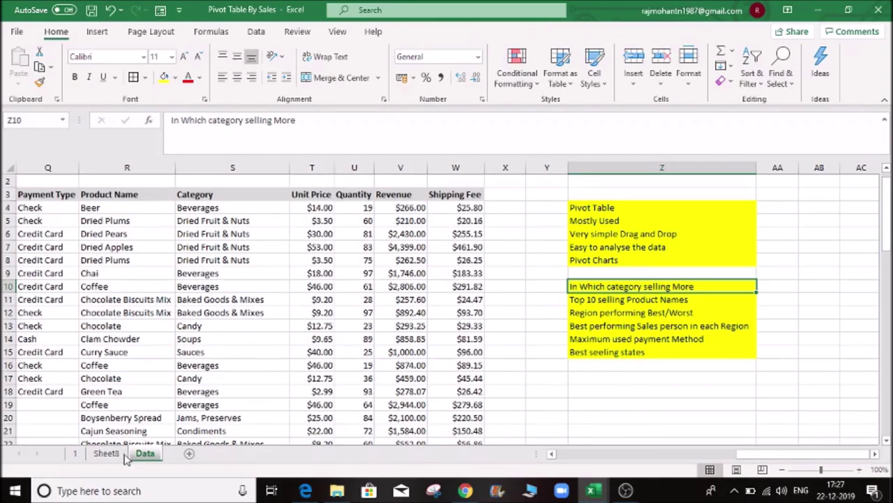
click(75, 453)
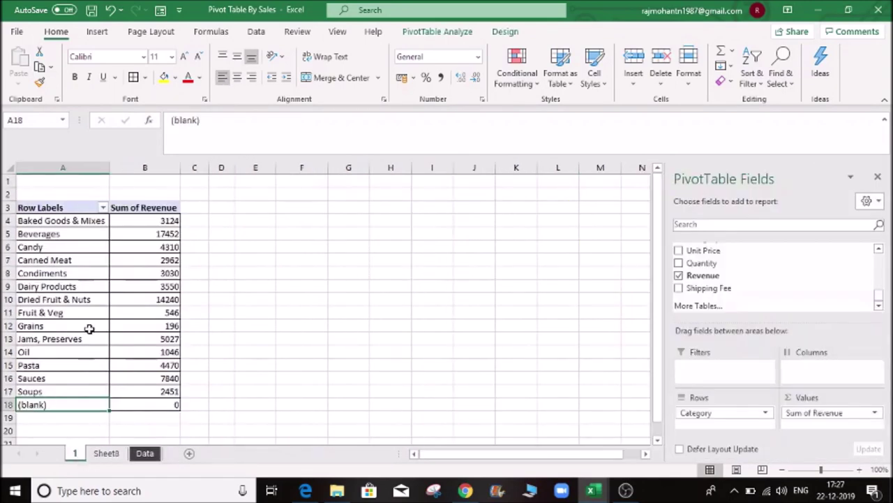
click(103, 209)
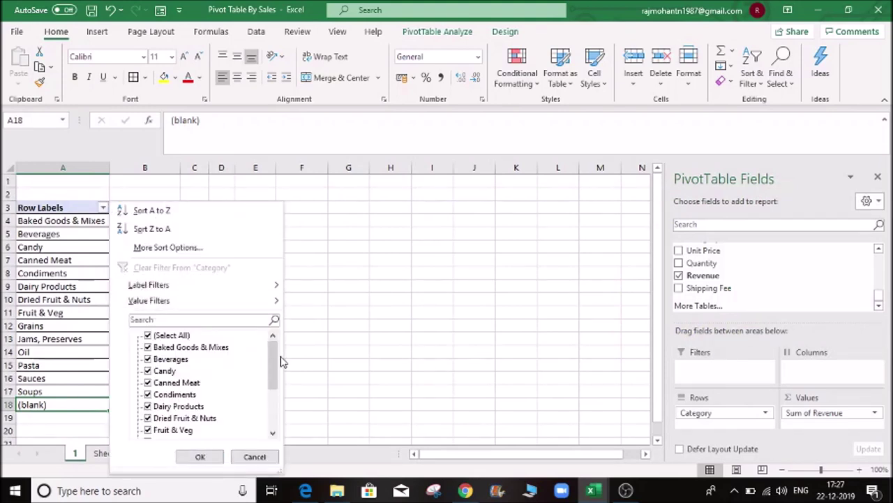
scroll(277, 382, down, 3)
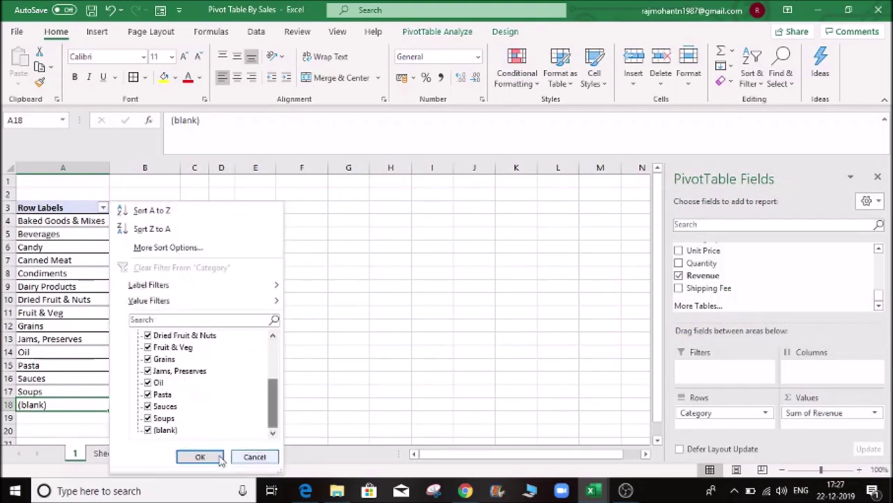
click(157, 429)
click(200, 456)
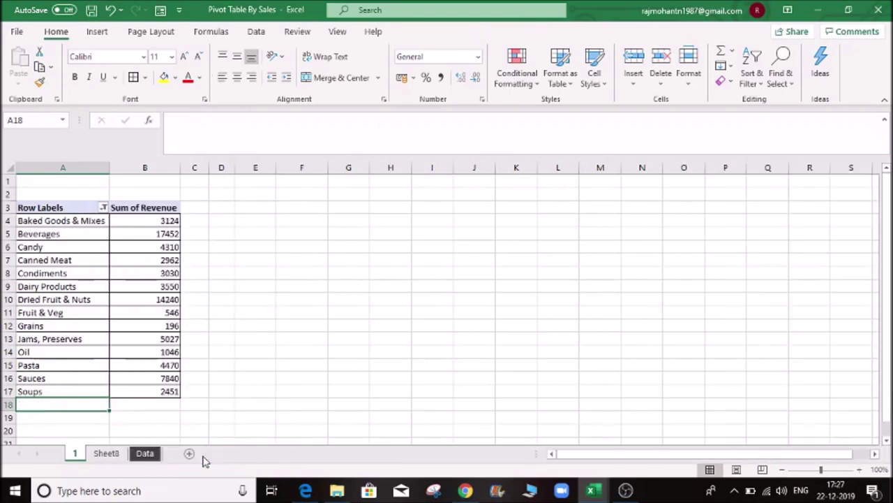
click(269, 299)
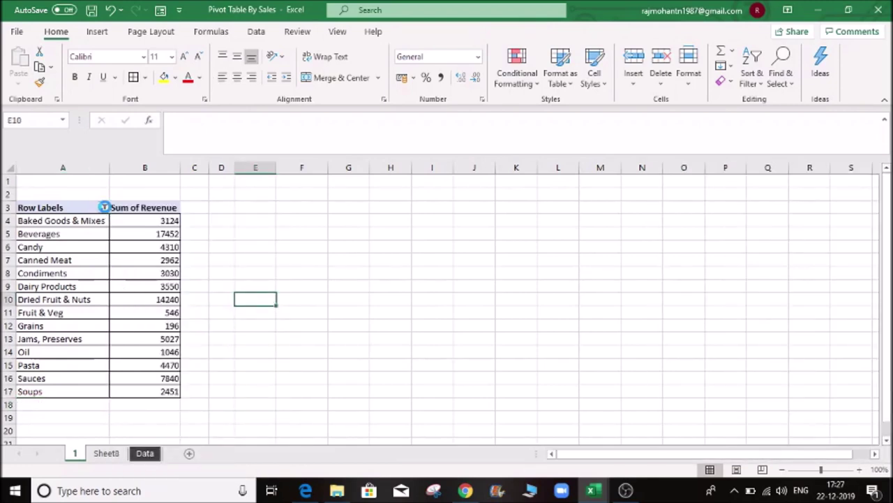
- Temporarily filter the pivot to only Baked Goods & Mixes, Beverages and Candy
click(103, 207)
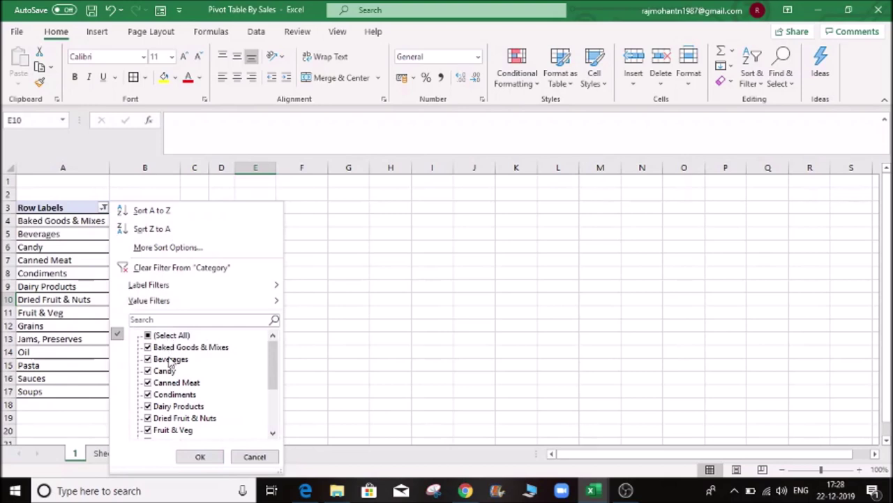
click(148, 336)
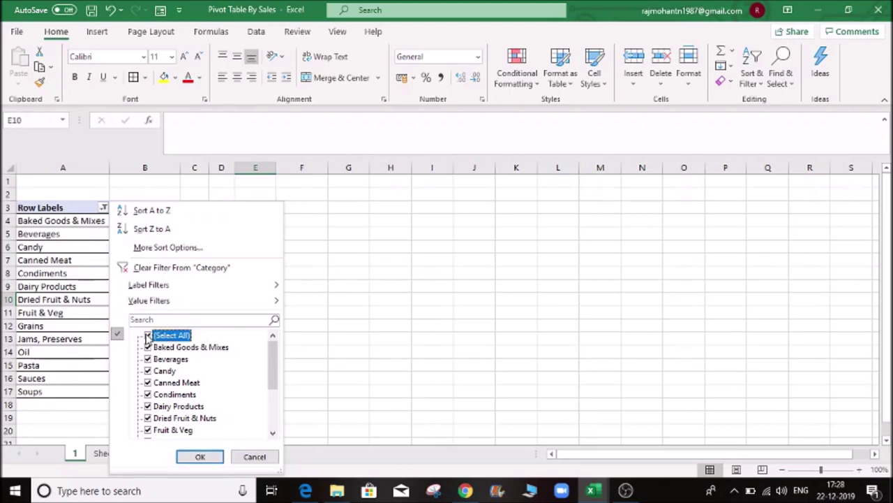
click(147, 336)
click(147, 347)
click(147, 358)
click(147, 370)
click(200, 457)
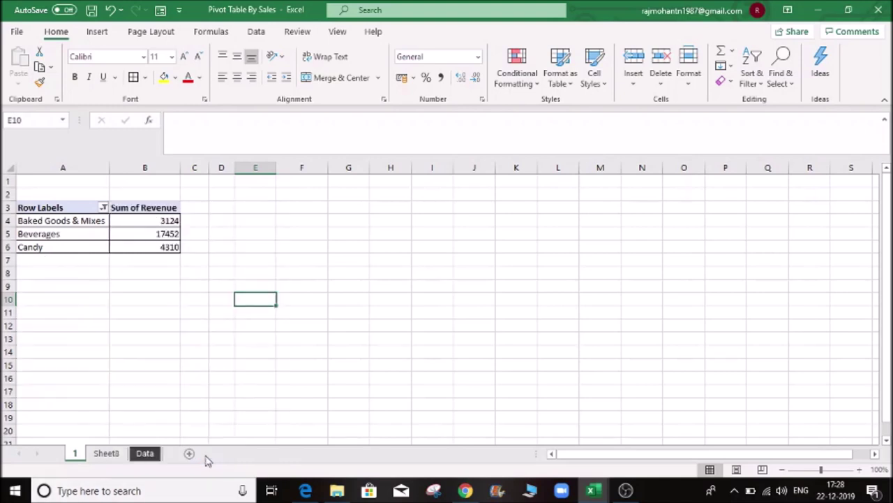
click(76, 247)
click(80, 234)
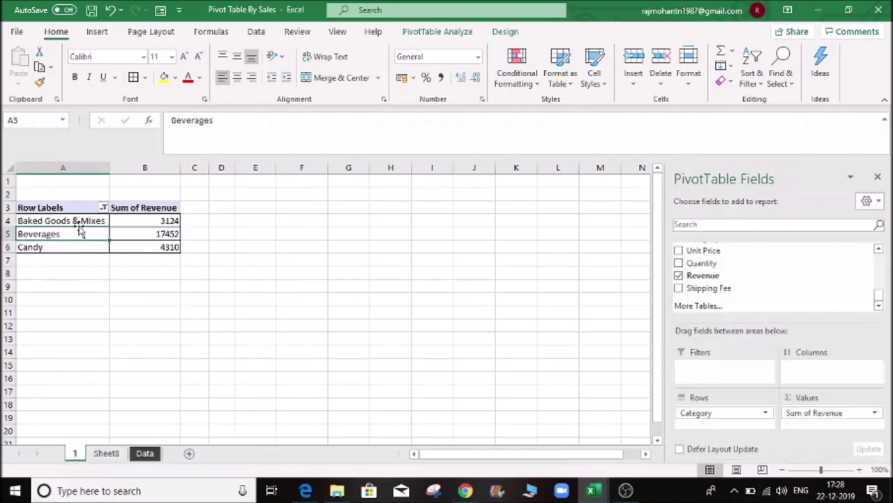
drag(78, 221, 112, 256)
click(90, 240)
- Restore all real categories in the filter, keeping (blank) excluded
click(102, 207)
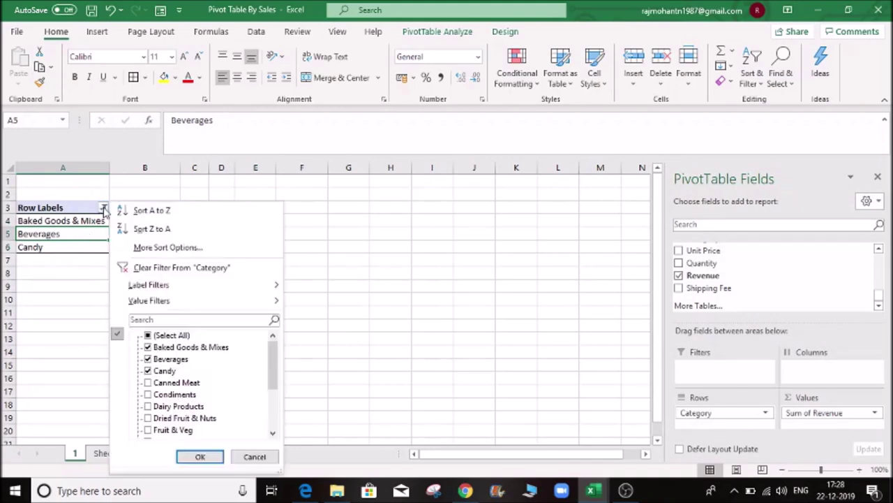
click(148, 336)
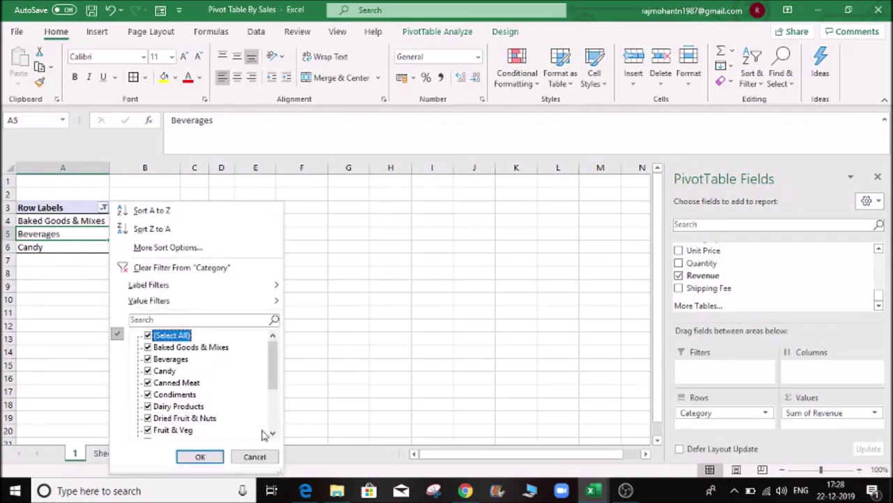
drag(273, 386, 283, 421)
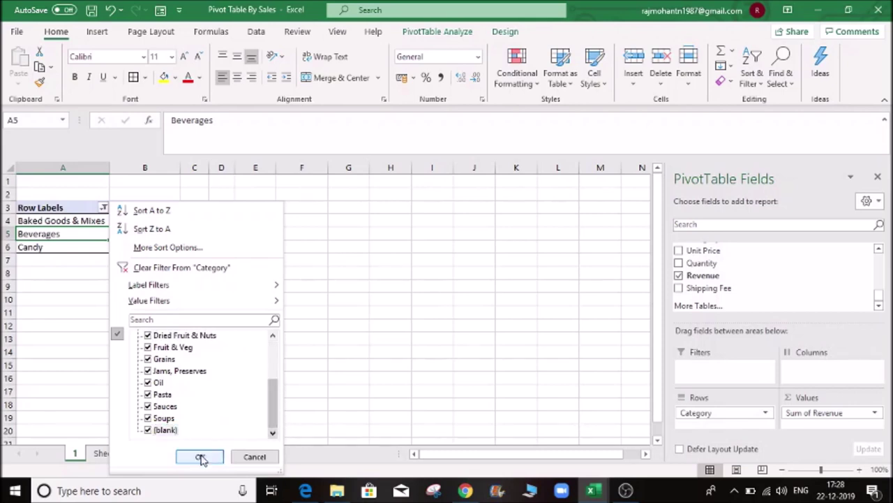
click(155, 429)
click(200, 456)
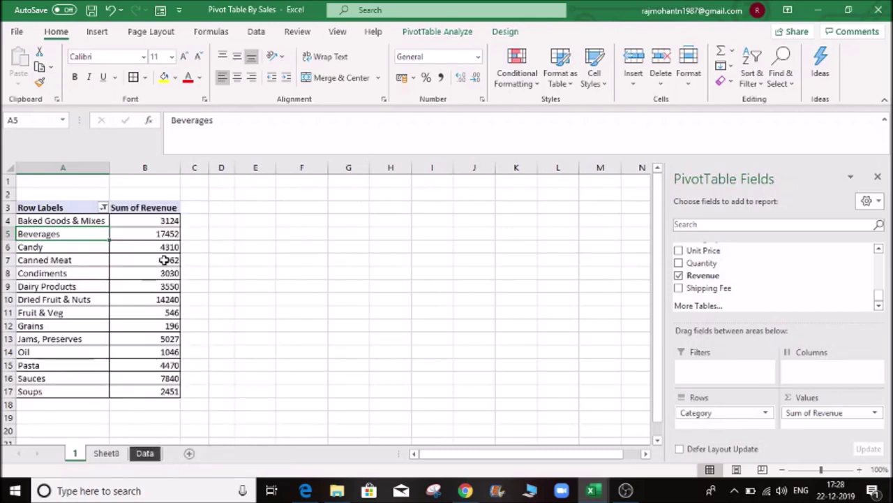
- Sort the category labels alphabetically A to Z
click(170, 221)
click(166, 207)
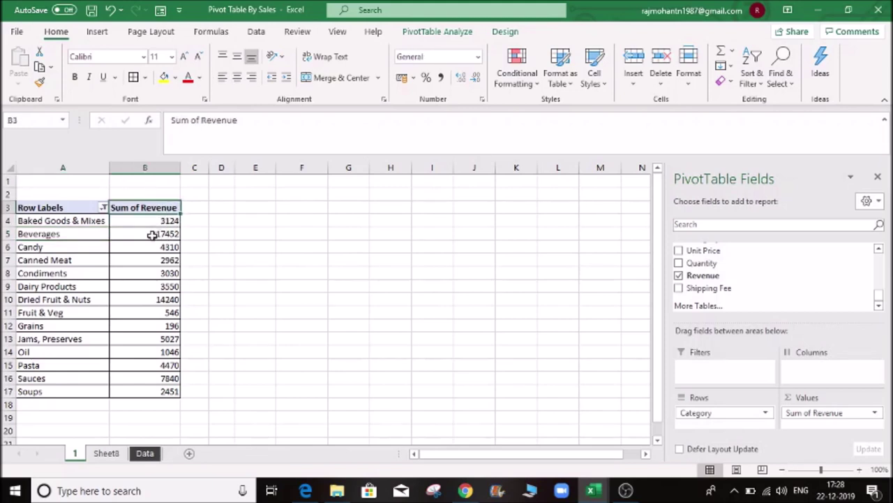
click(103, 208)
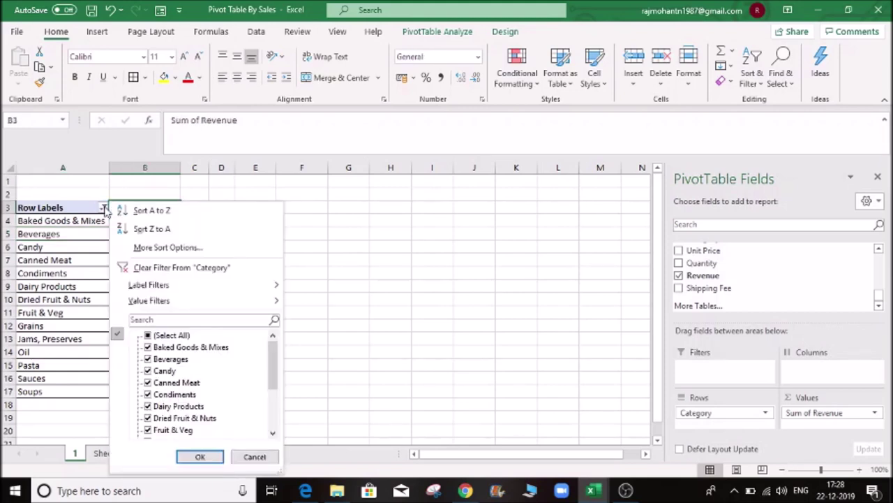
click(139, 207)
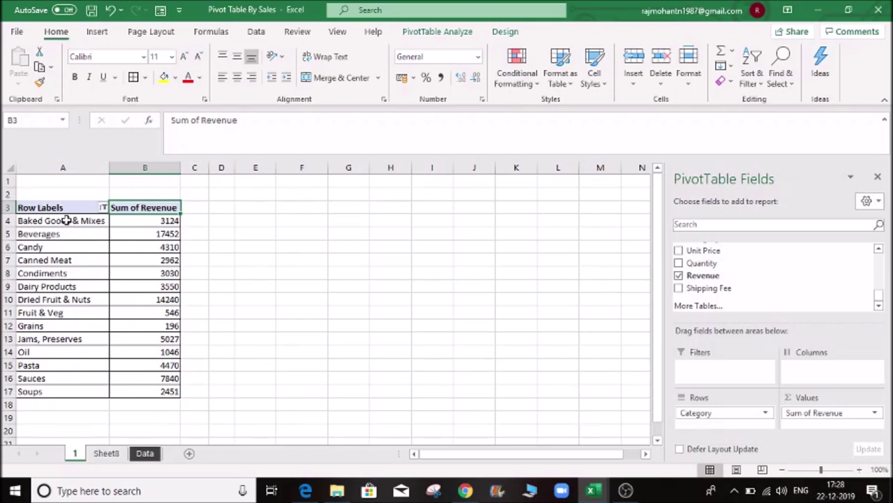
click(143, 220)
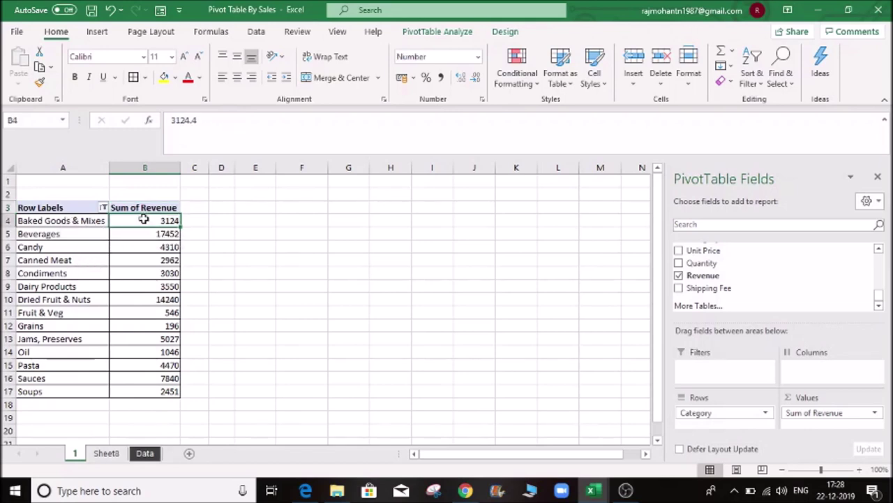
- Sort the categories by Sum of Revenue, largest to smallest
right_click(143, 222)
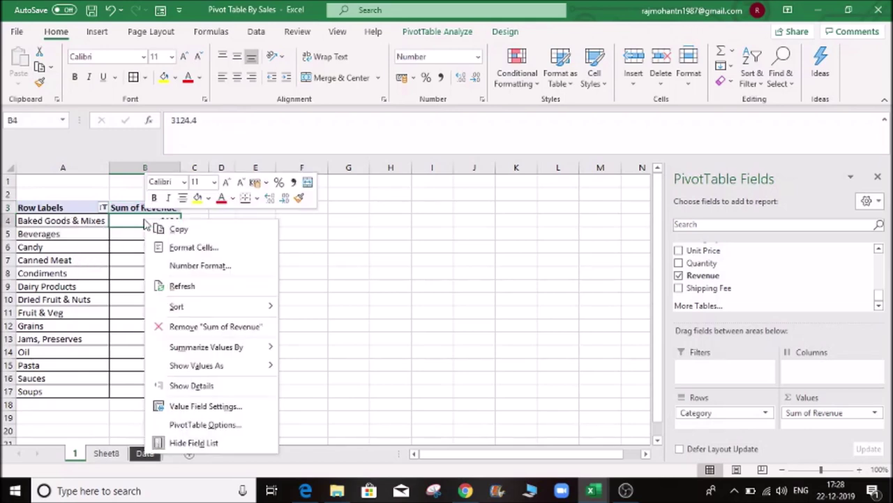
mouse_move(207, 307)
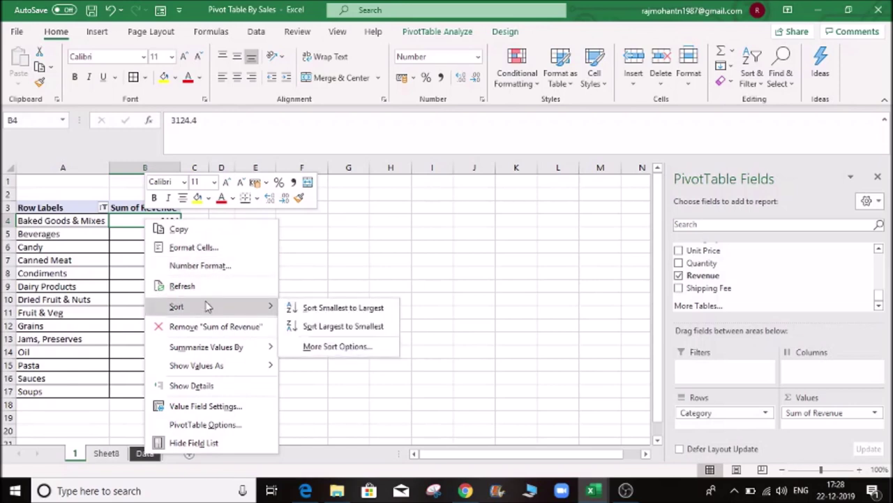
click(335, 328)
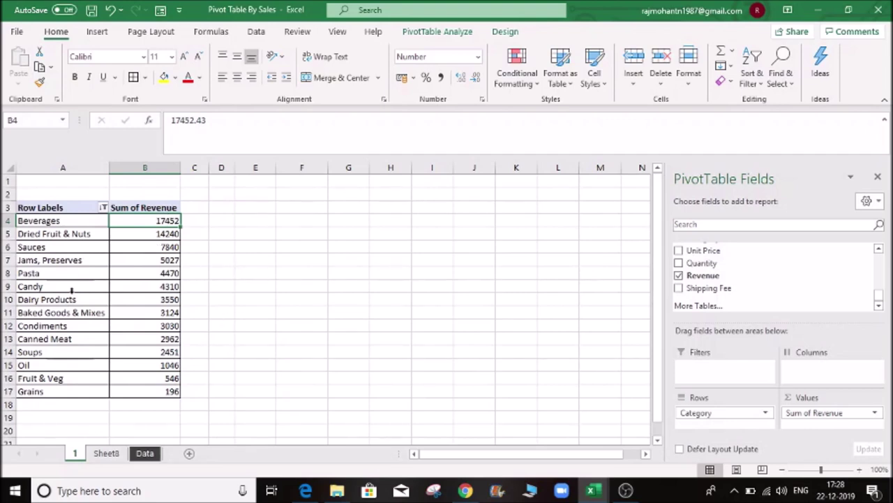
- Review the sorted totals for Beverages, Dried Fruit & Nuts and Sauces, then show the Data sheet
click(54, 241)
click(55, 217)
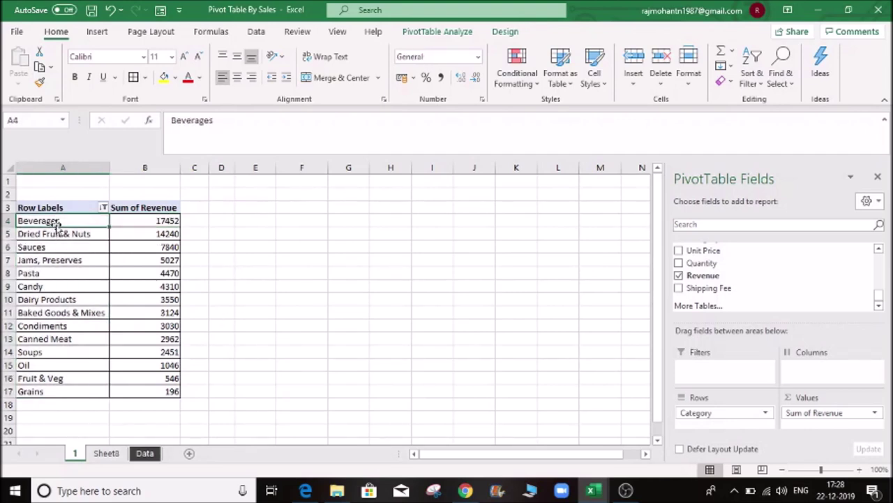
click(151, 224)
click(74, 236)
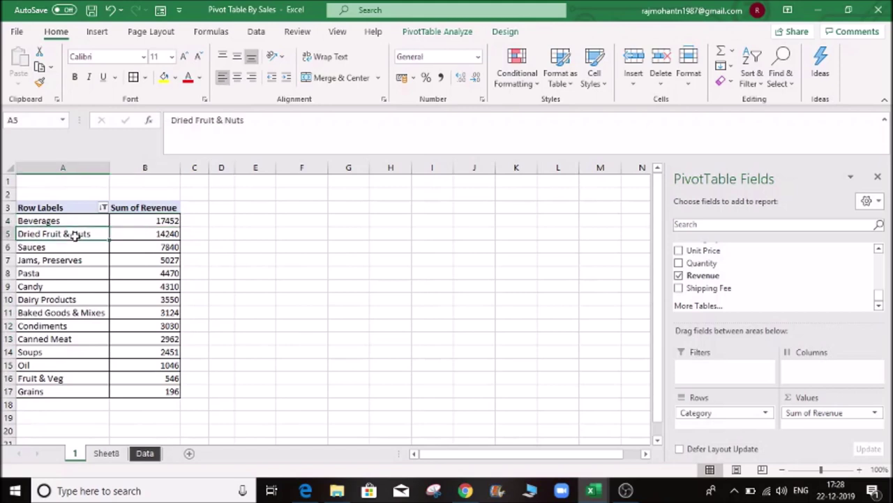
click(166, 238)
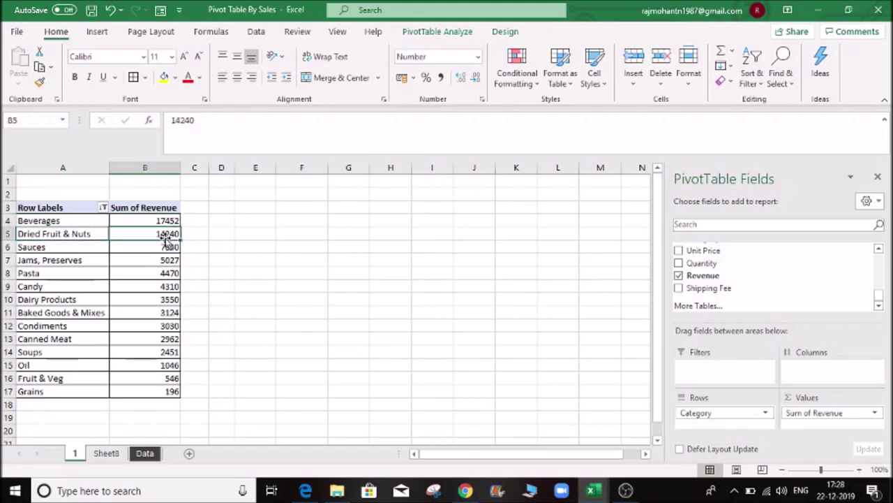
click(52, 247)
click(158, 248)
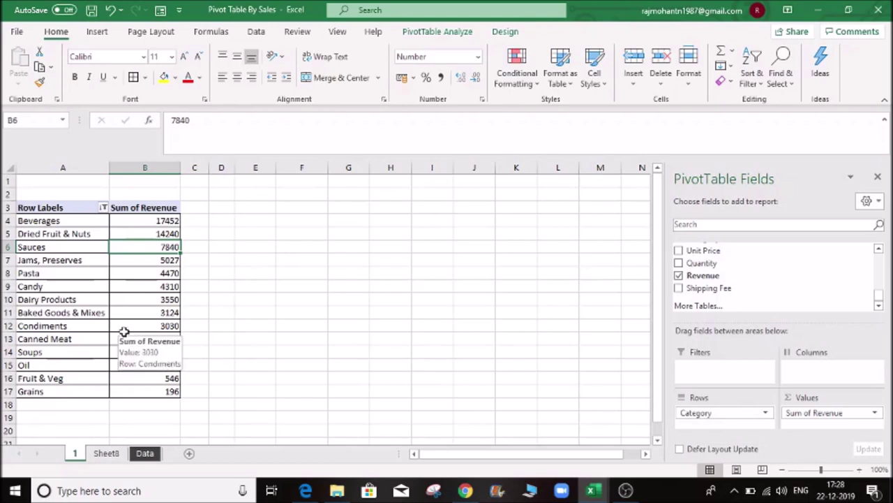
click(145, 454)
- Copy the pivot sheet within Pivot Table By Sales.xlsx via Move or Copy
click(628, 301)
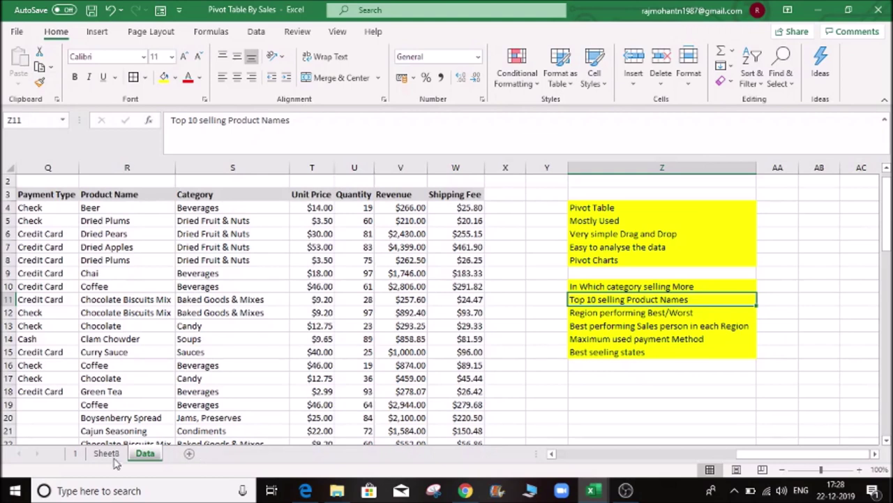
click(76, 454)
right_click(76, 455)
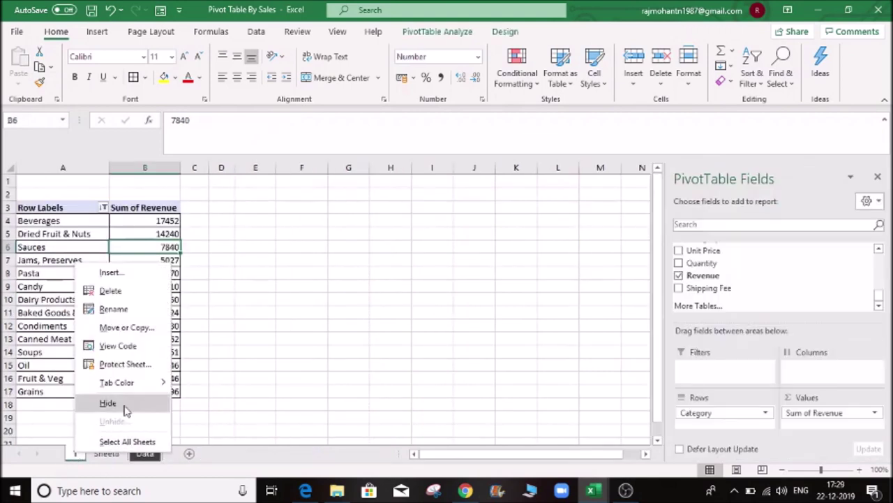
click(129, 327)
click(134, 279)
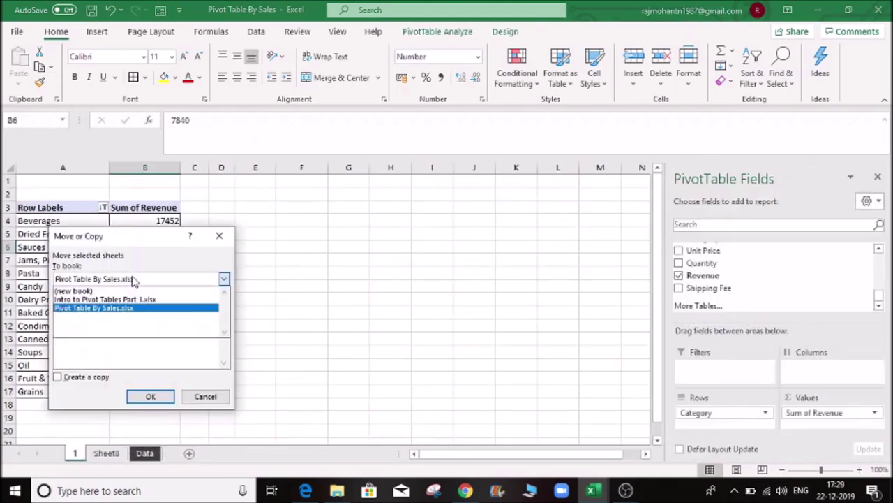
click(133, 290)
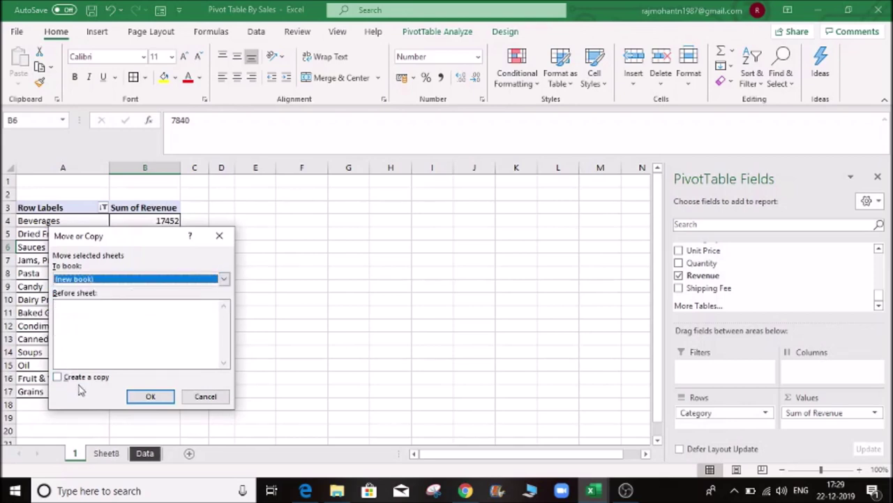
click(160, 280)
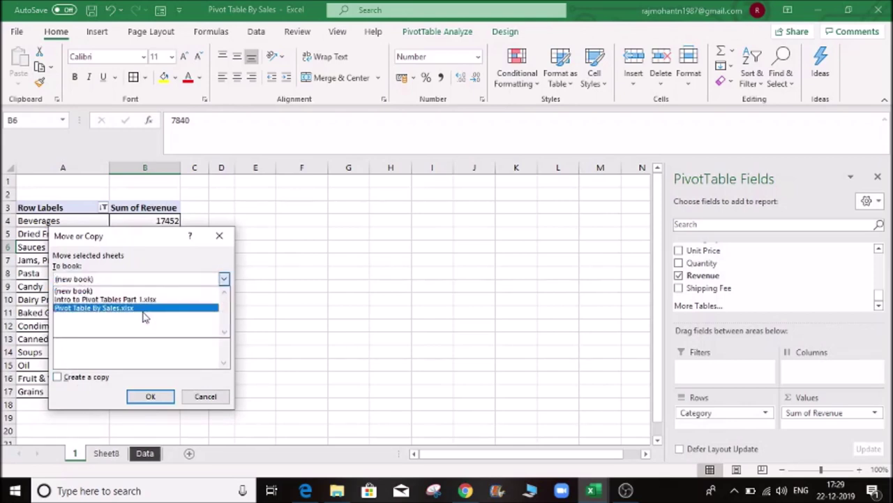
click(143, 314)
click(83, 379)
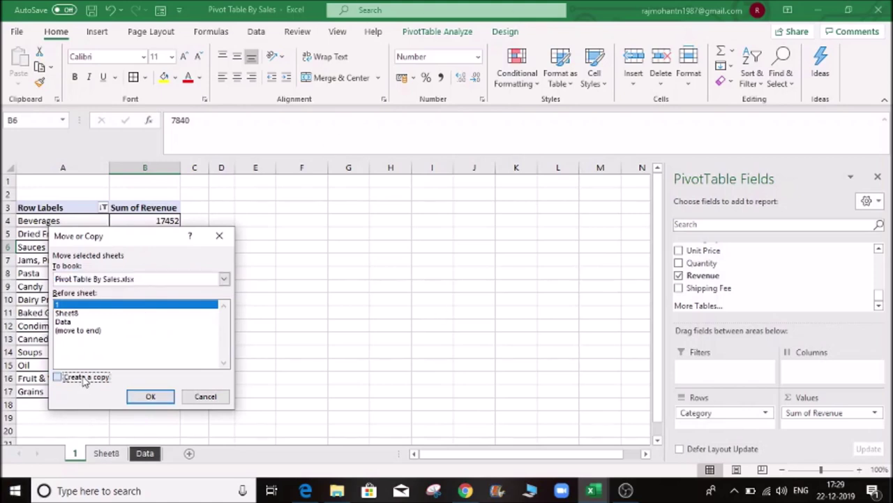
click(150, 396)
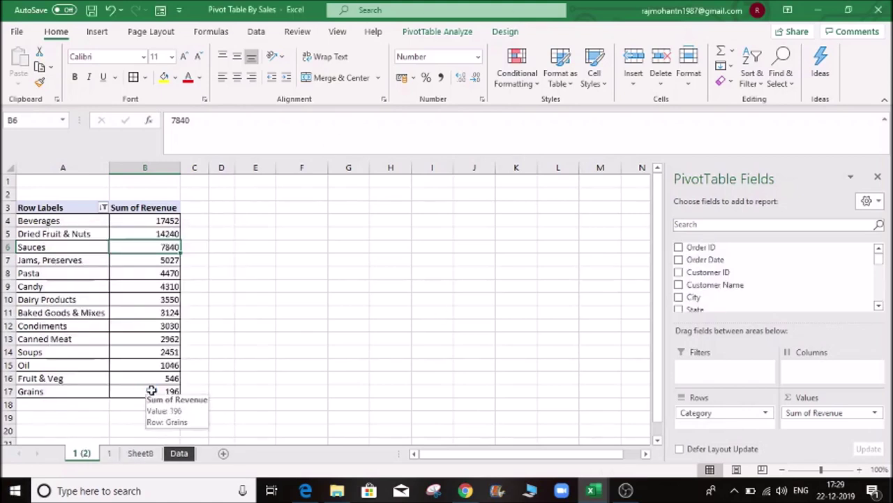
- Name the copied sheet 2, then return to the Data sheet
double_click(83, 453)
text(2)
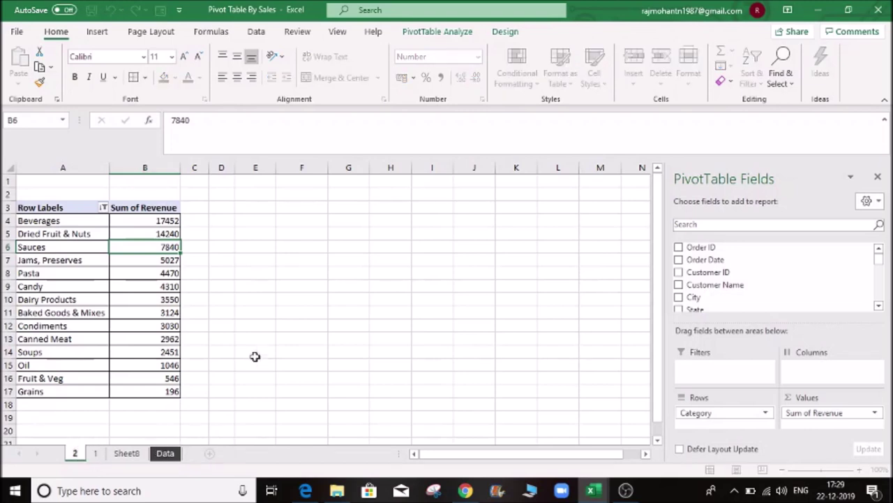
click(255, 312)
click(98, 270)
click(134, 263)
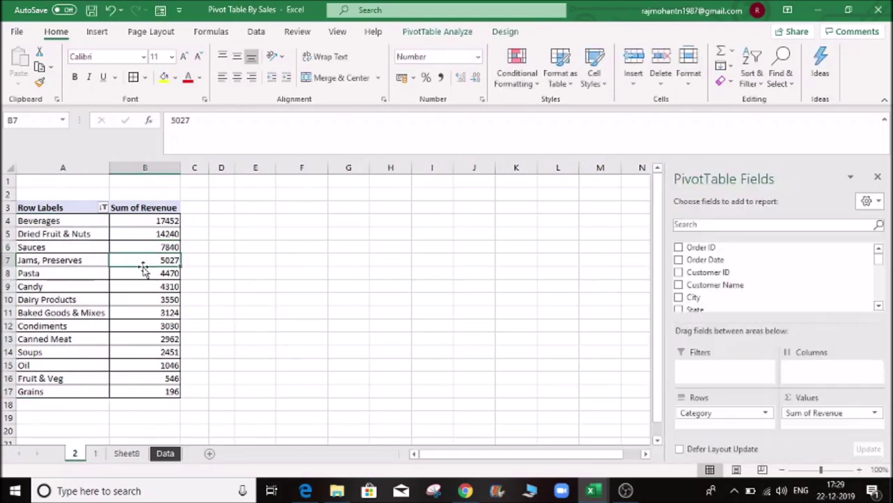
click(165, 453)
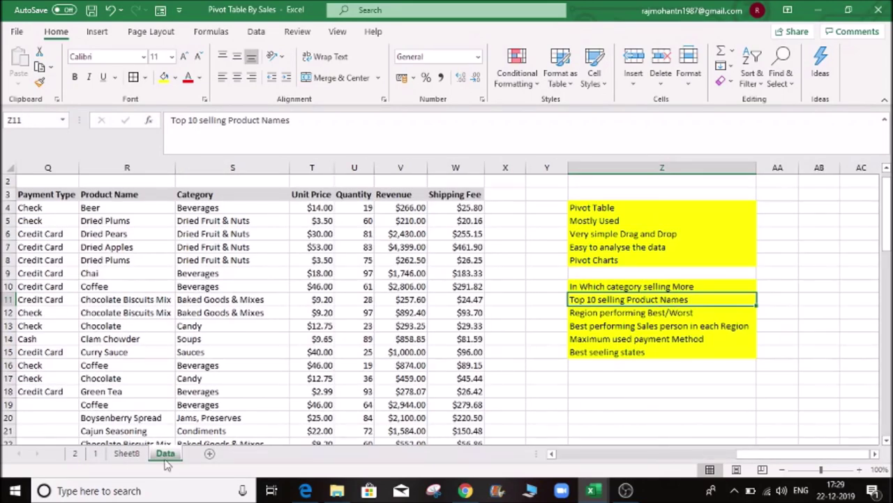
- On sheet 2, remove Category and Sum of Revenue from the pivot areas
click(75, 453)
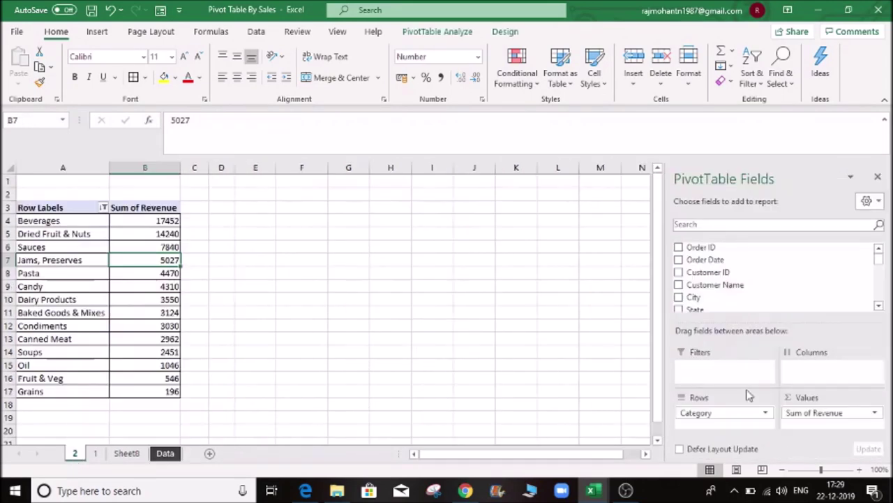
drag(744, 411, 385, 355)
drag(842, 413, 545, 403)
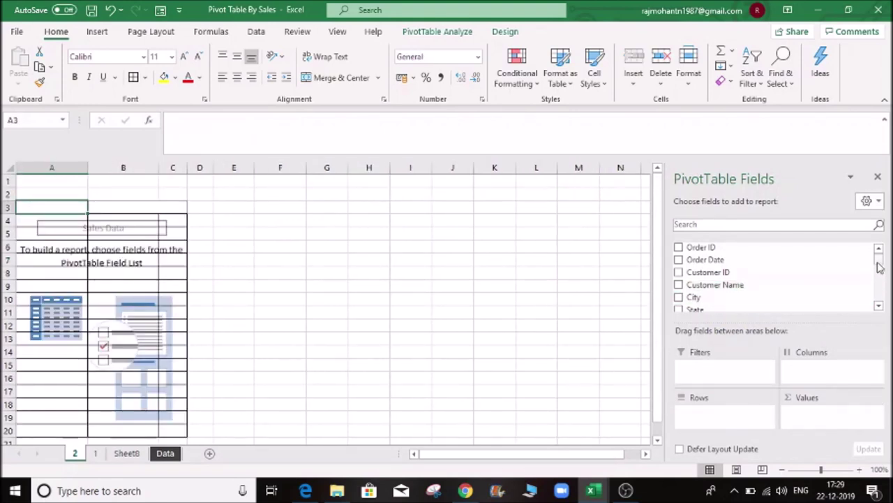
drag(881, 259, 880, 288)
- Put Product Name in Rows and Revenue in Values
drag(754, 293, 724, 417)
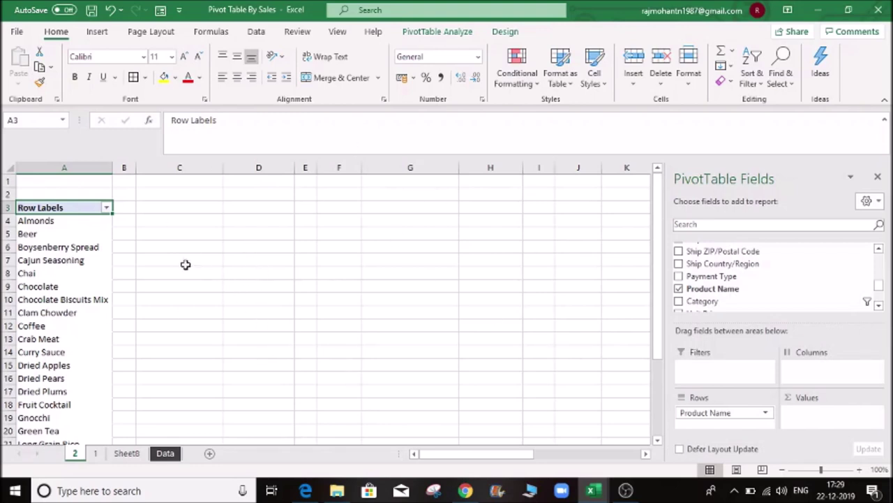
drag(741, 412, 831, 369)
drag(455, 455, 295, 476)
drag(817, 368, 728, 430)
scroll(884, 296, down, 3)
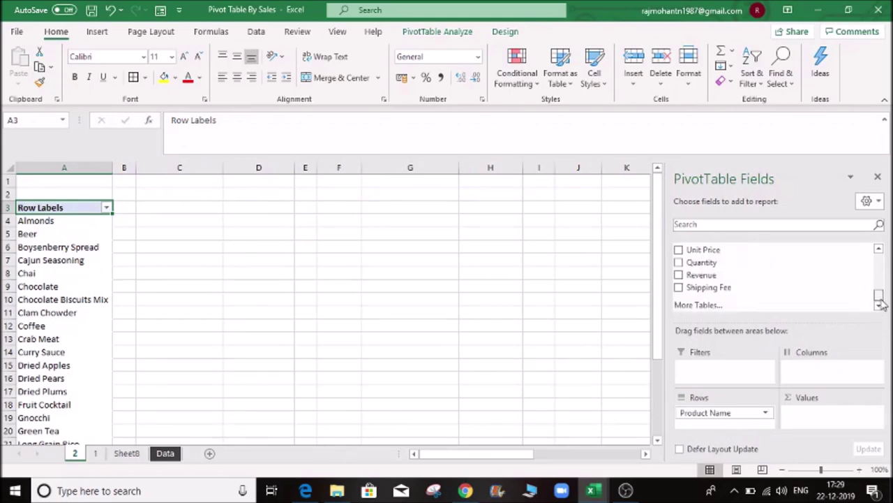
drag(712, 276, 829, 425)
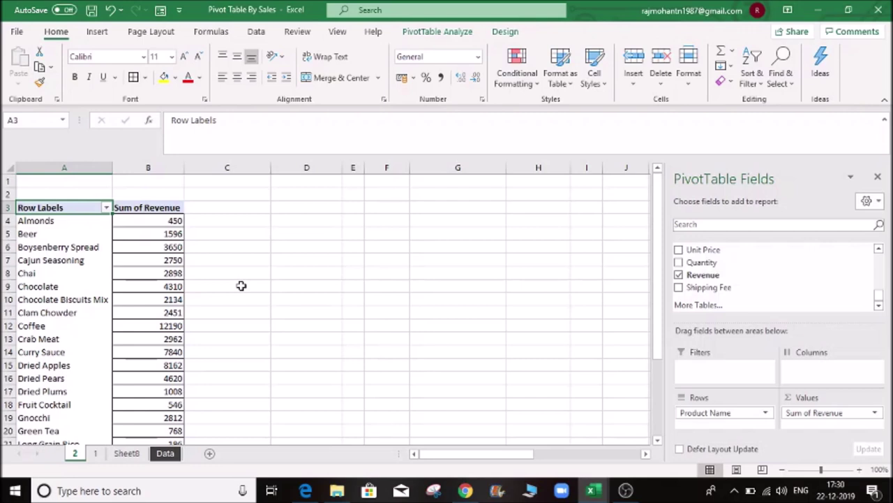
- Sort the product pivot by revenue, largest to smallest
click(879, 249)
click(880, 249)
click(880, 250)
click(879, 249)
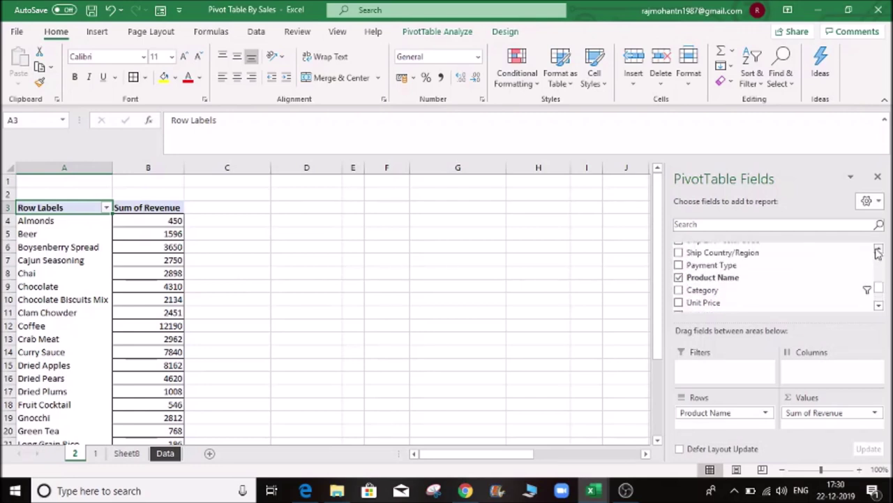
click(124, 250)
click(154, 220)
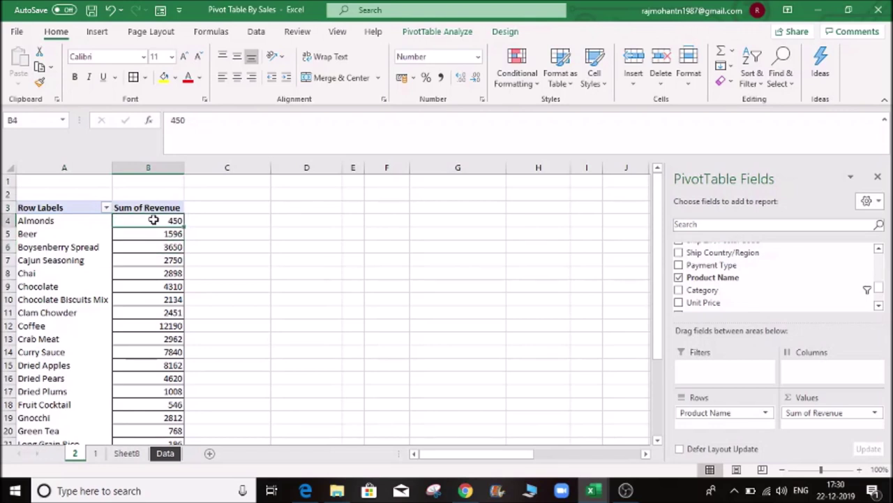
right_click(154, 220)
mouse_move(235, 314)
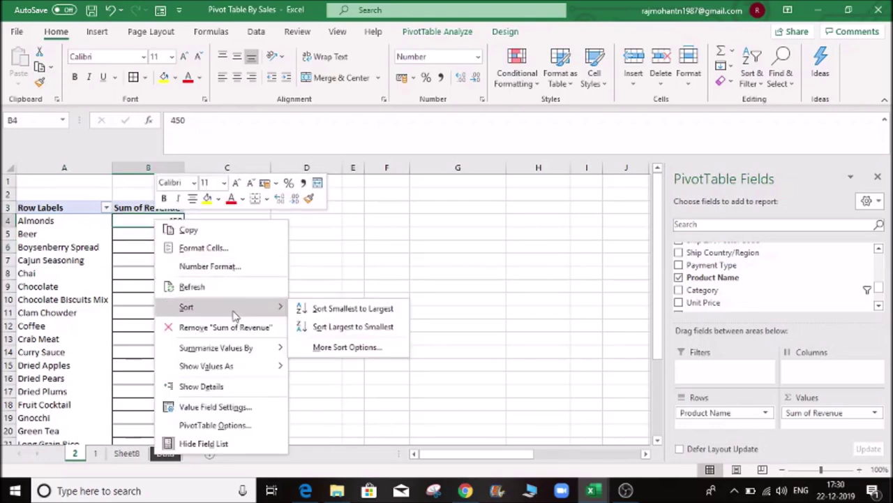
click(349, 326)
- Check the sorted revenue values, with Coffee at 12190 on top
click(162, 247)
click(167, 298)
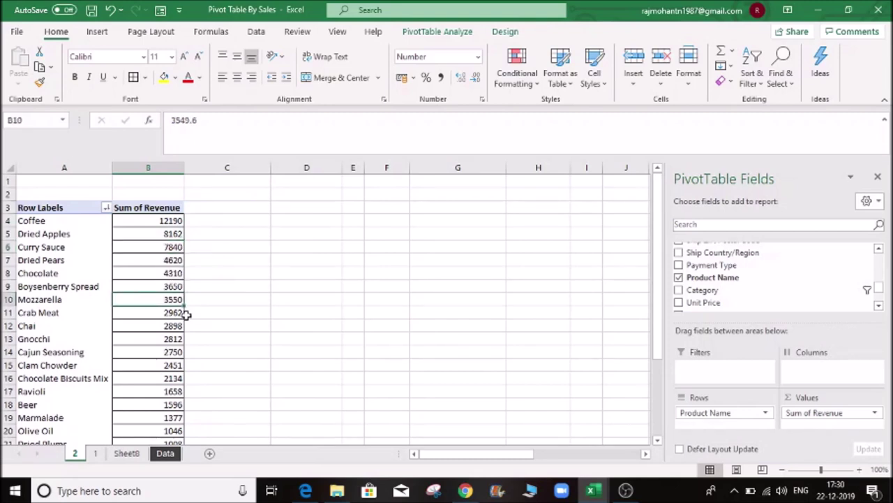
scroll(140, 329, down, 4)
scroll(140, 331, up, 4)
click(146, 220)
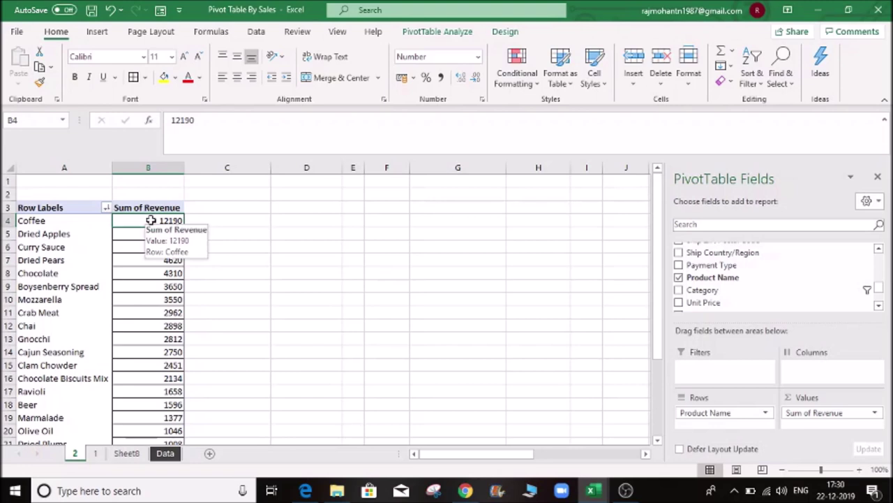
right_click(151, 221)
click(139, 260)
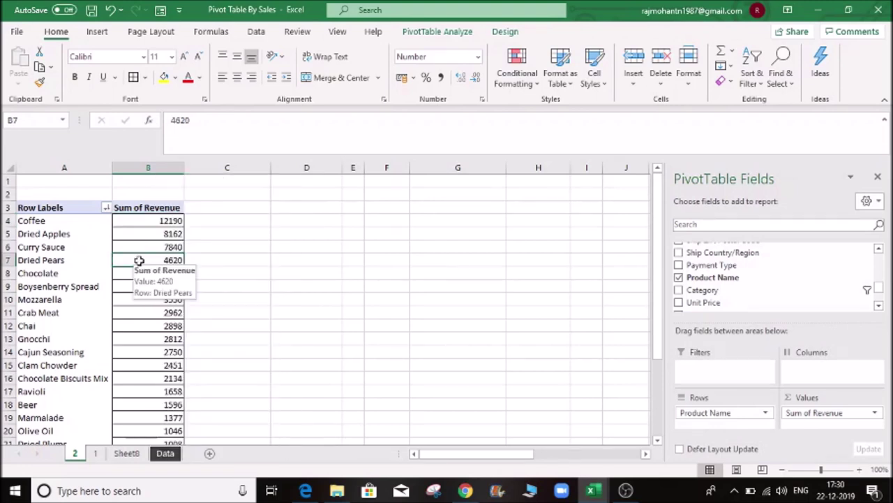
- Show the Value Filters choices for the product name Row Labels
click(150, 221)
click(102, 210)
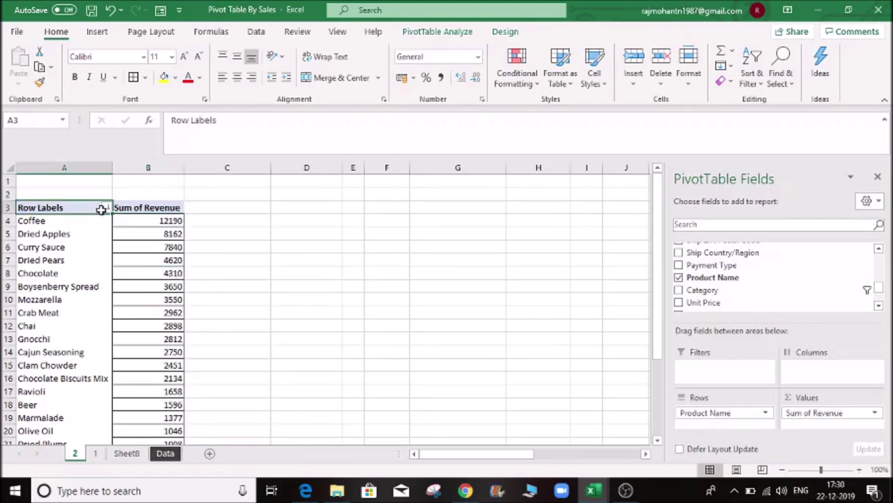
click(106, 208)
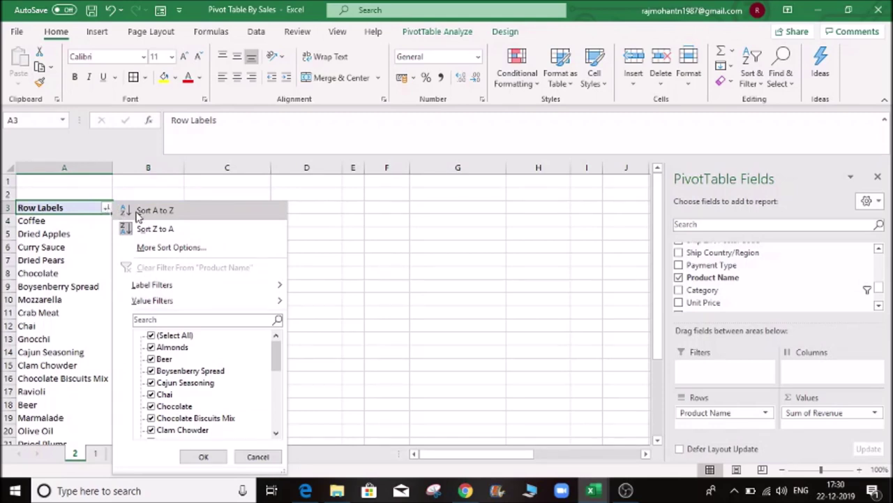
mouse_move(191, 305)
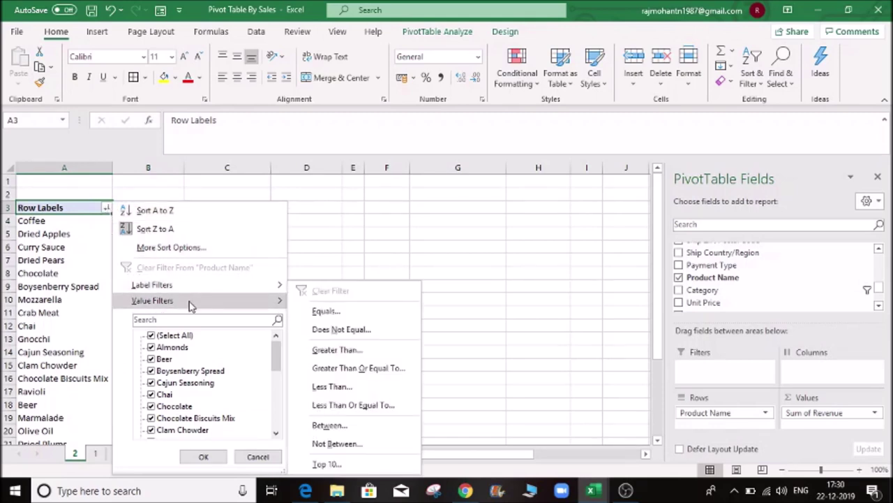
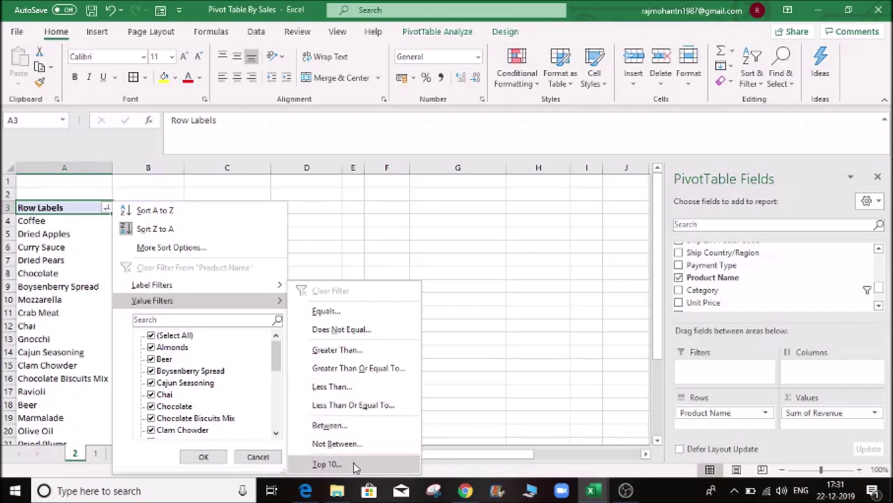
- Apply a Top 10 value filter to keep the ten highest-revenue products
click(328, 464)
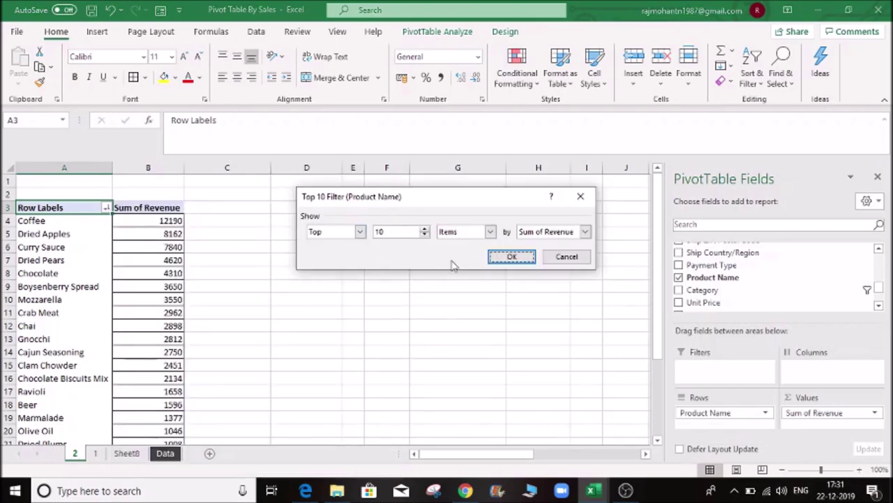
click(509, 258)
click(224, 341)
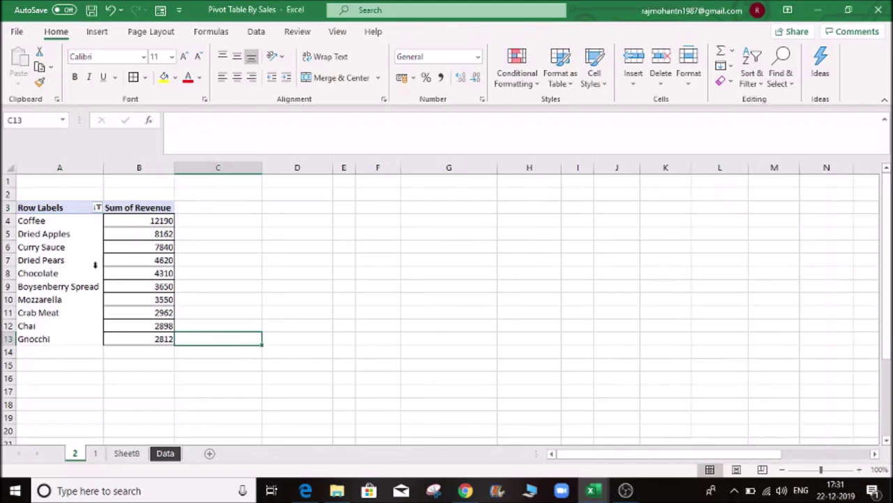
- Select the ten product names and revenue values to check them, Coffee leading at 12190
drag(70, 222, 76, 339)
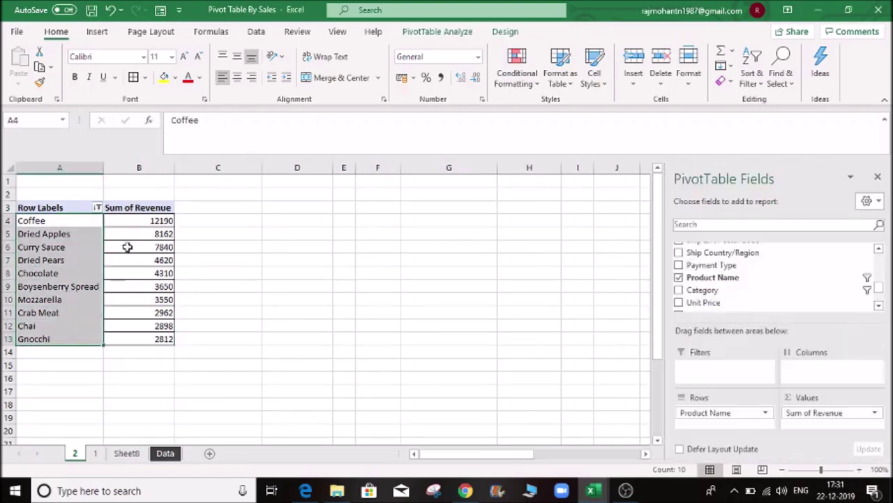
click(146, 219)
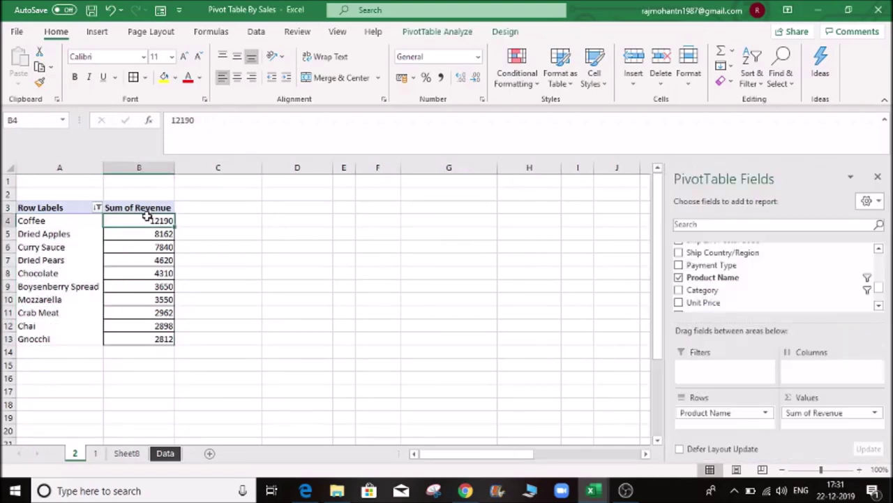
click(70, 233)
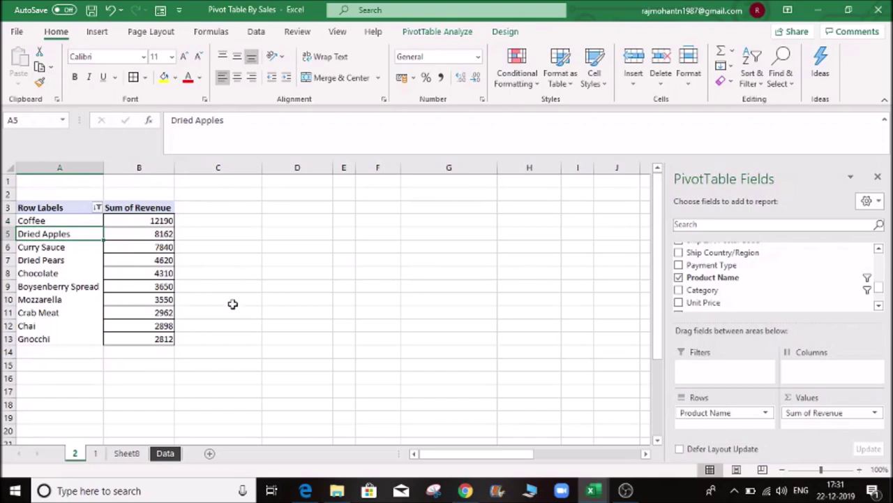
click(140, 339)
drag(155, 219, 159, 339)
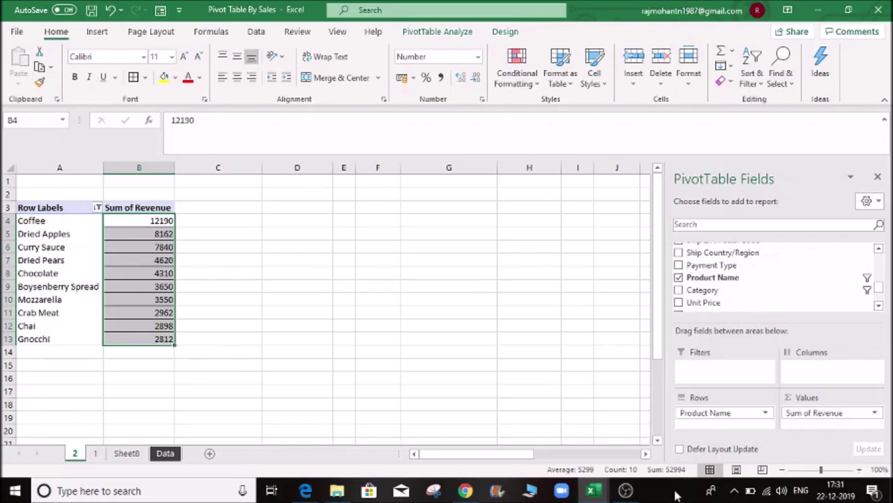
click(65, 261)
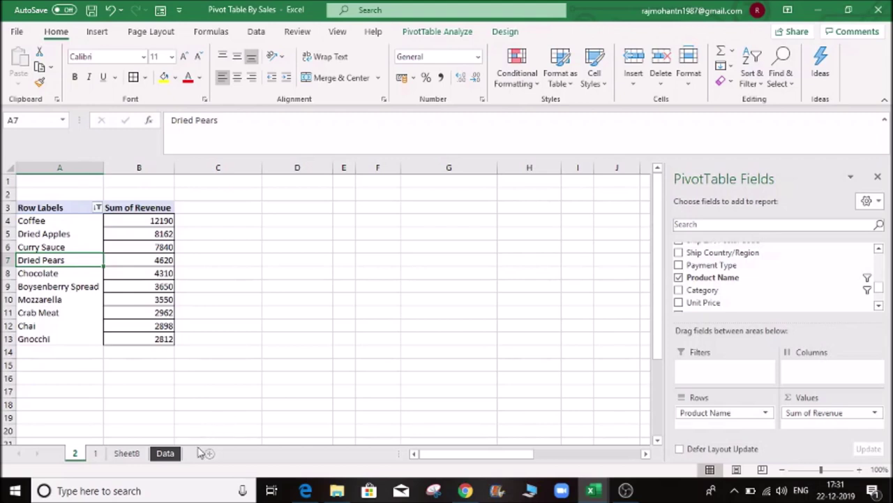
- Look at the Region performing Best/Worst note on the Data sheet, then return to sheet 2
click(165, 453)
click(608, 316)
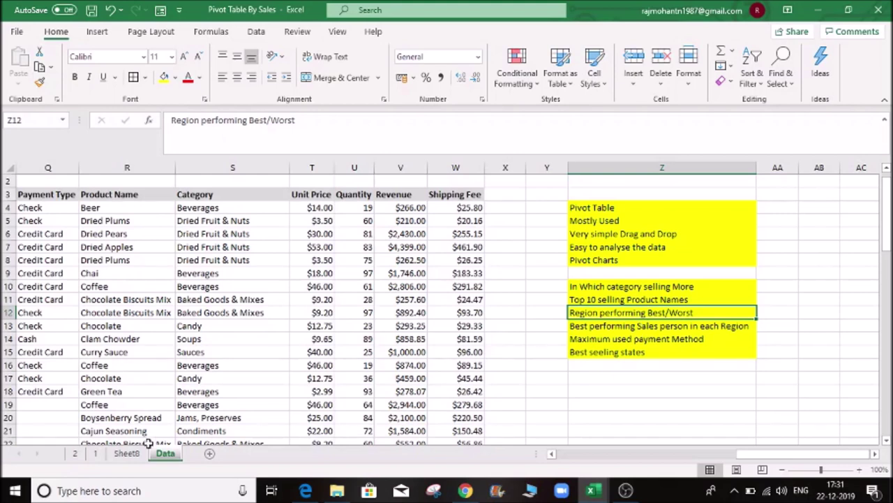
click(75, 453)
- Duplicate sheet 2 and name the copy 3
right_click(75, 453)
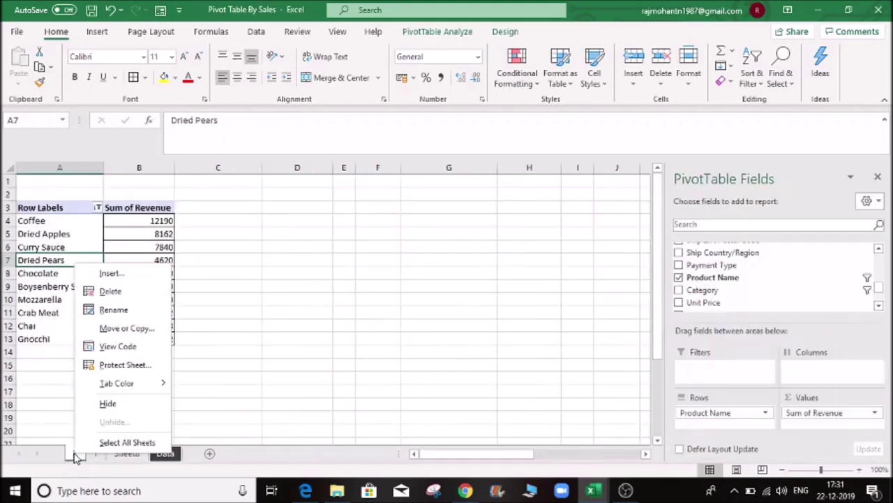
click(136, 329)
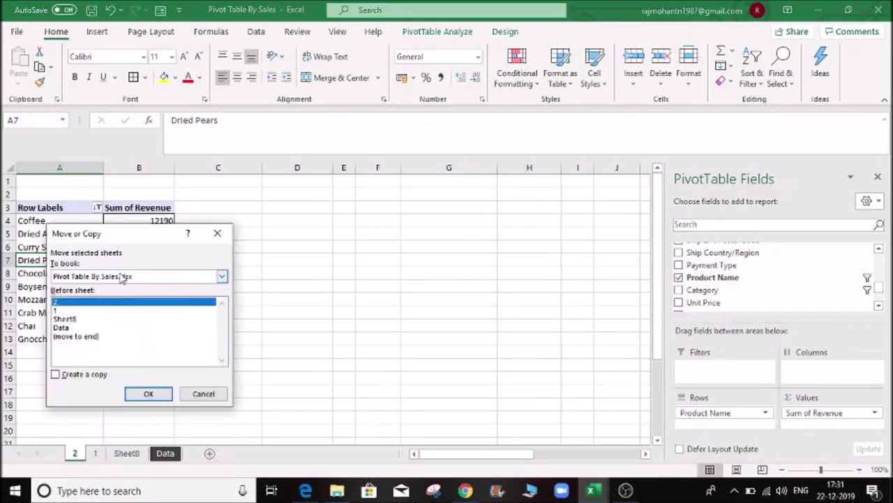
click(76, 374)
click(148, 393)
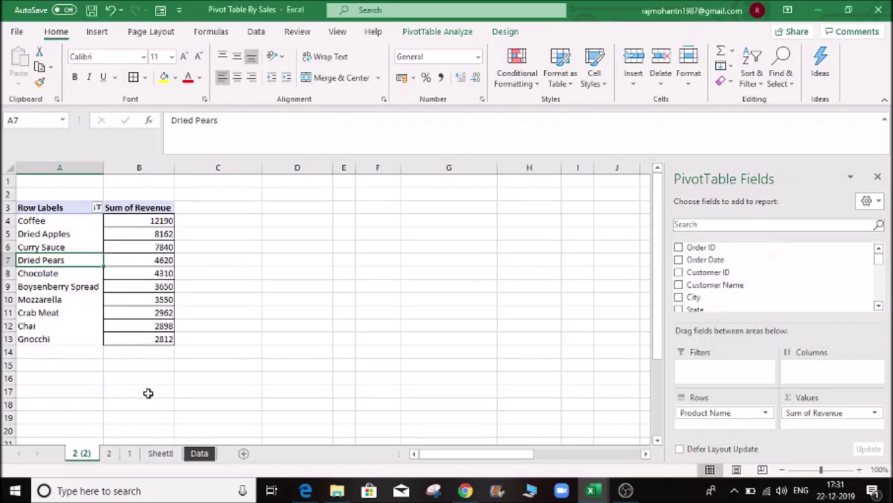
double_click(75, 454)
text(3)
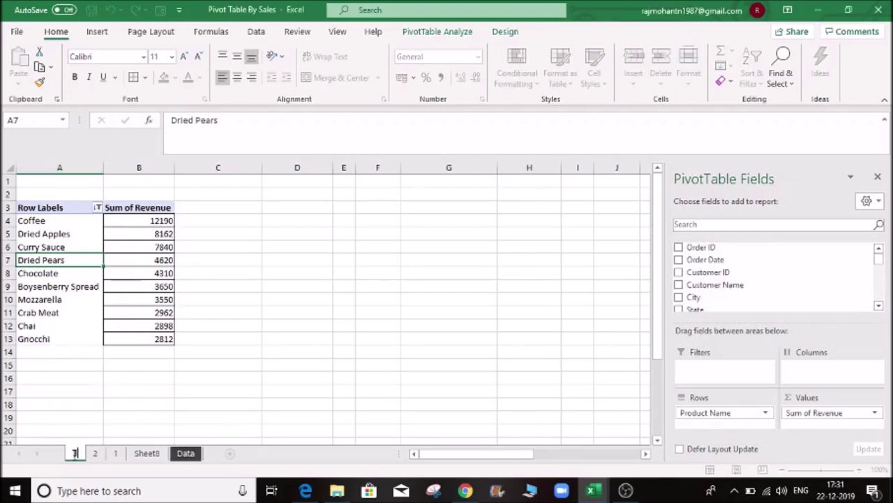
click(136, 270)
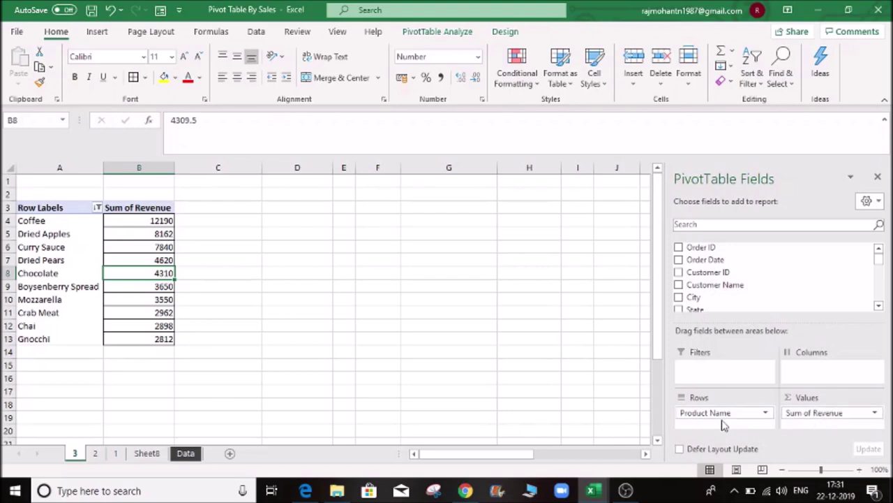
- Replace Product Name with Region in the pivot rows, showing North at 27652
drag(714, 417, 554, 357)
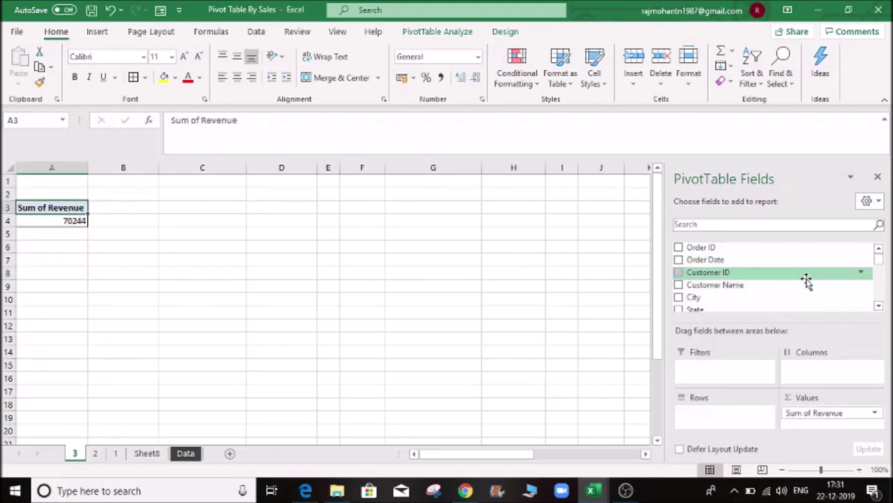
scroll(878, 306, down, 3)
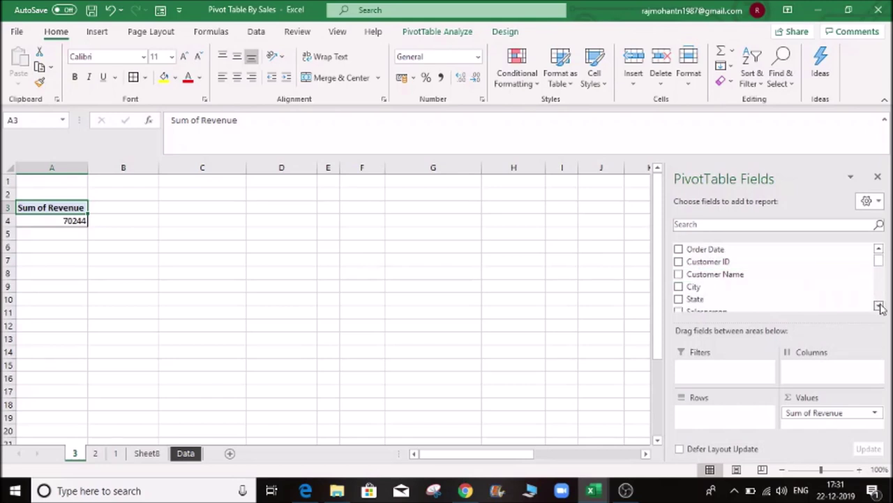
drag(708, 287, 714, 424)
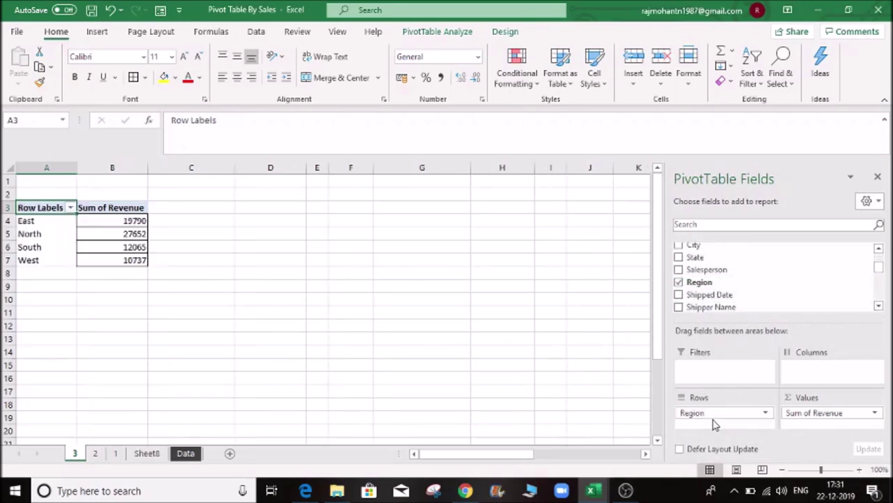
click(174, 293)
click(112, 236)
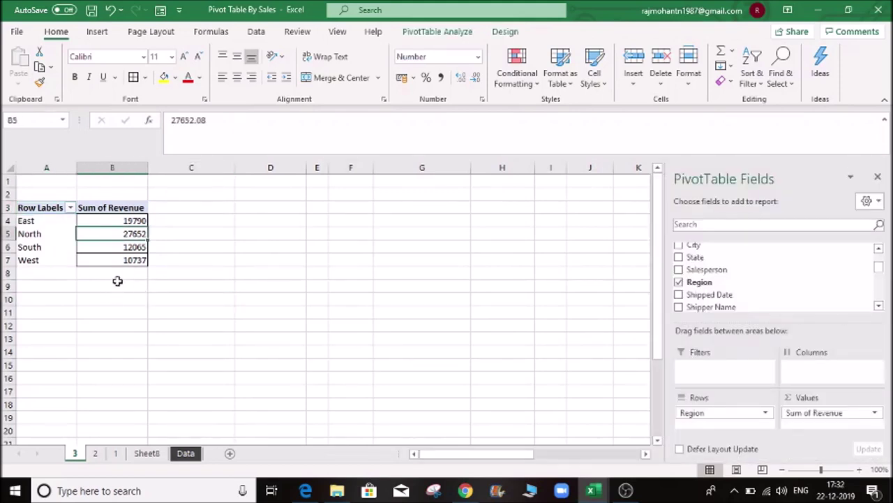
- Sort the region row labels alphabetically A to Z
click(70, 208)
click(105, 211)
click(70, 208)
- Sort regions by Sum of Revenue largest to smallest: North, East, South, West
click(126, 220)
right_click(129, 221)
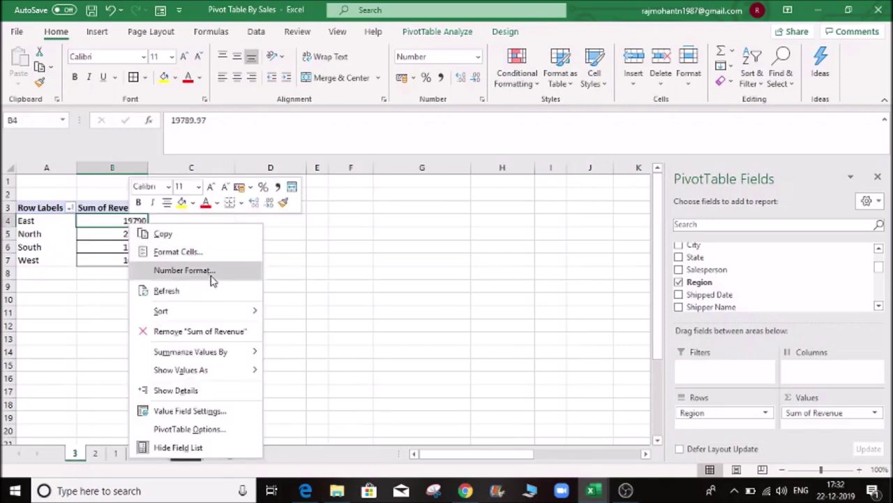
mouse_move(214, 312)
click(309, 330)
click(166, 285)
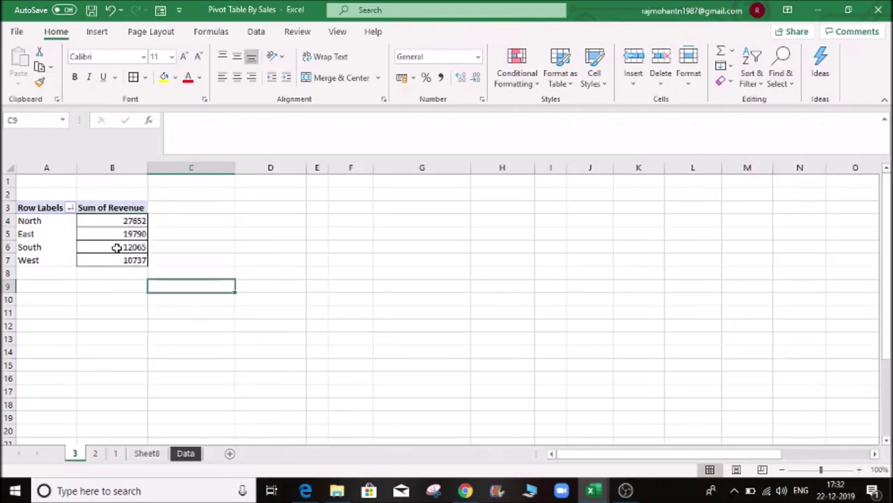
click(116, 247)
click(112, 222)
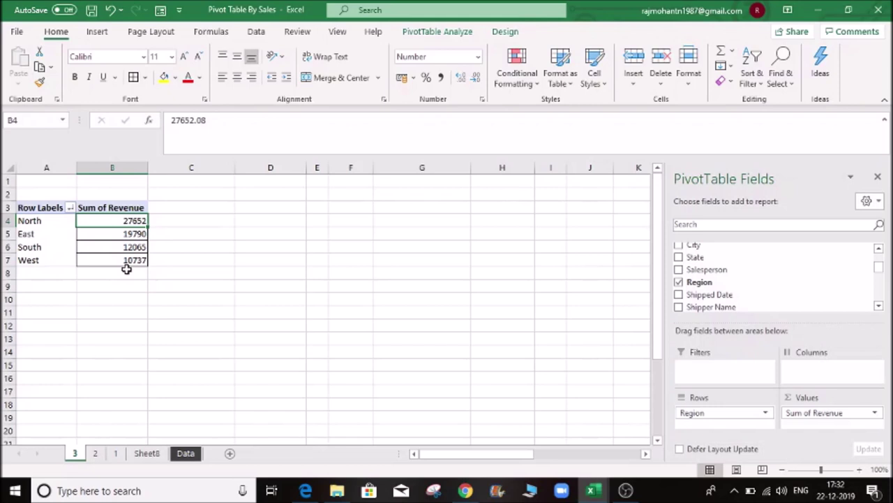
click(123, 234)
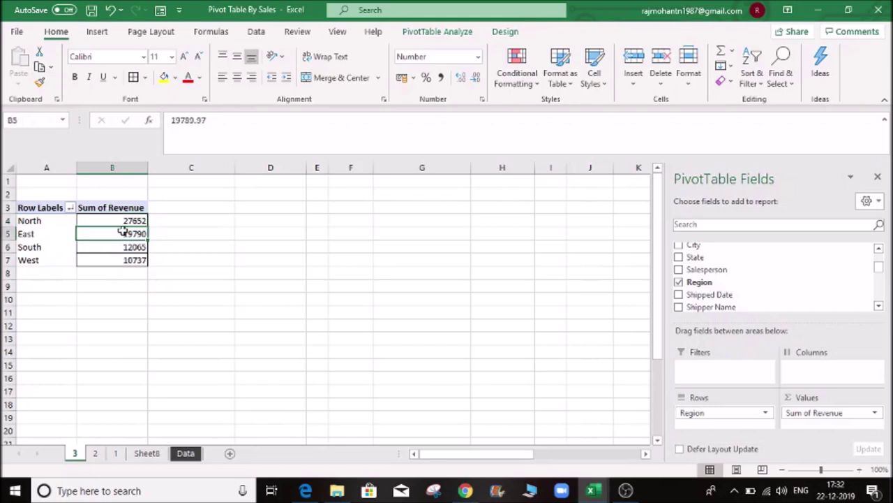
click(98, 38)
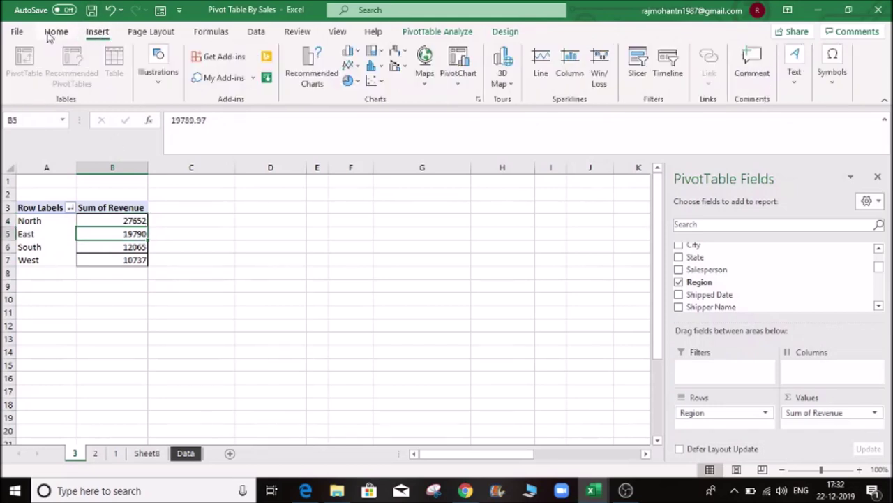
- Insert a 2-D clustered column chart and move it to the right of the pivot
click(51, 35)
click(98, 38)
click(353, 53)
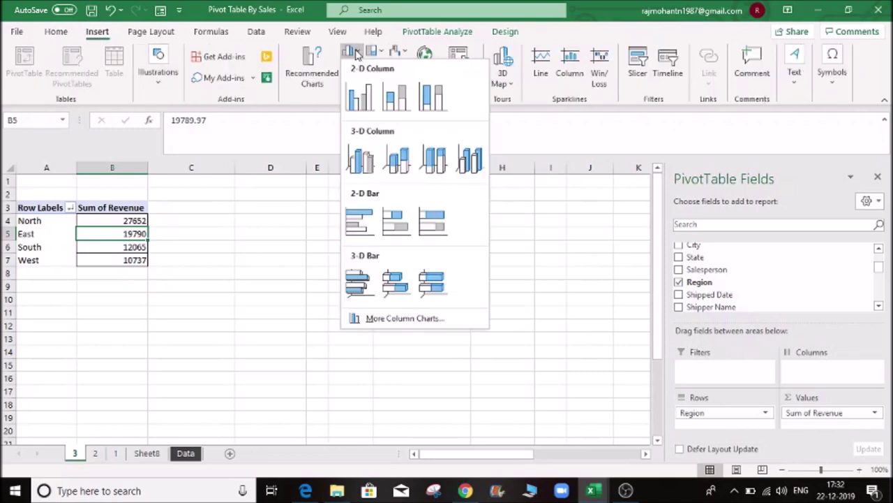
click(360, 98)
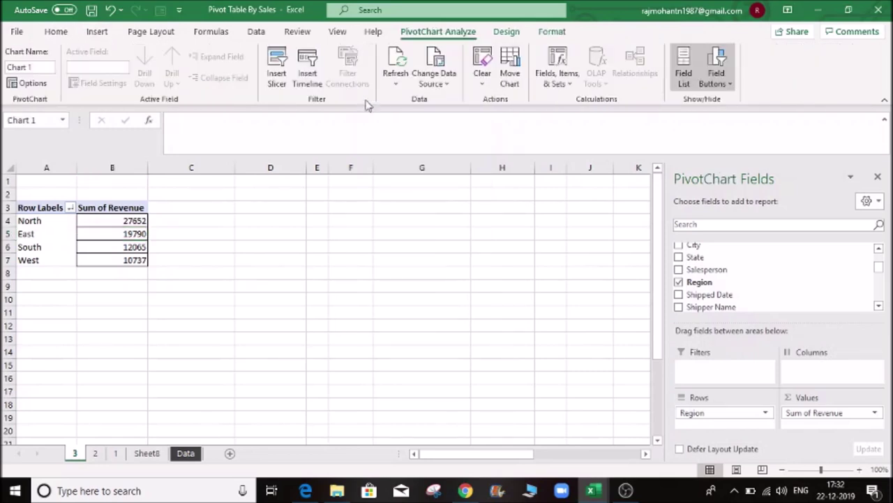
drag(307, 228, 367, 223)
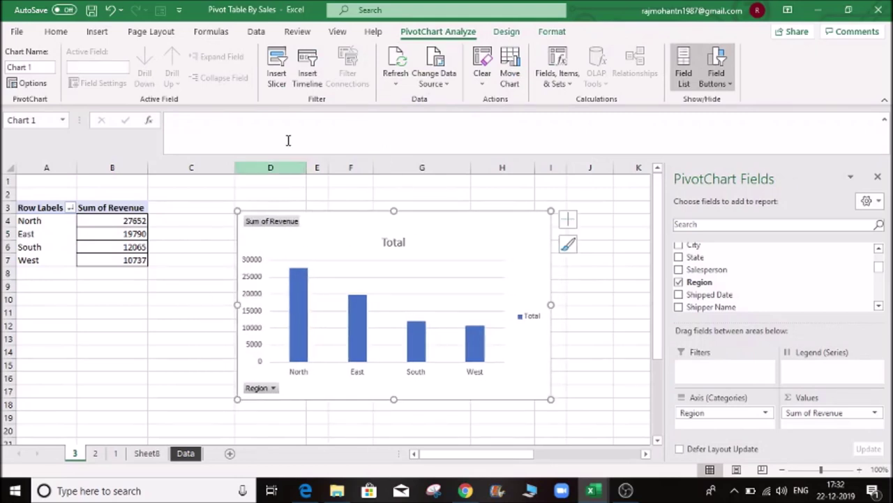
- Filter the chart's Region field to show only East and North
click(97, 32)
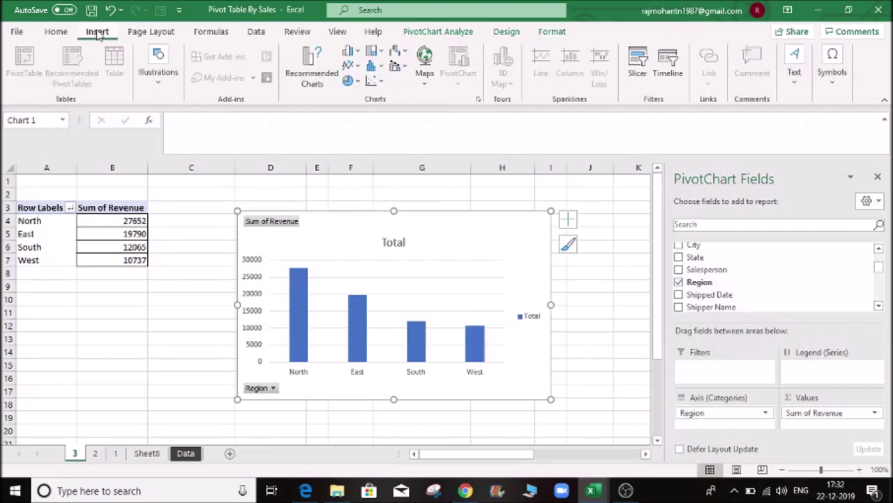
click(274, 389)
click(140, 248)
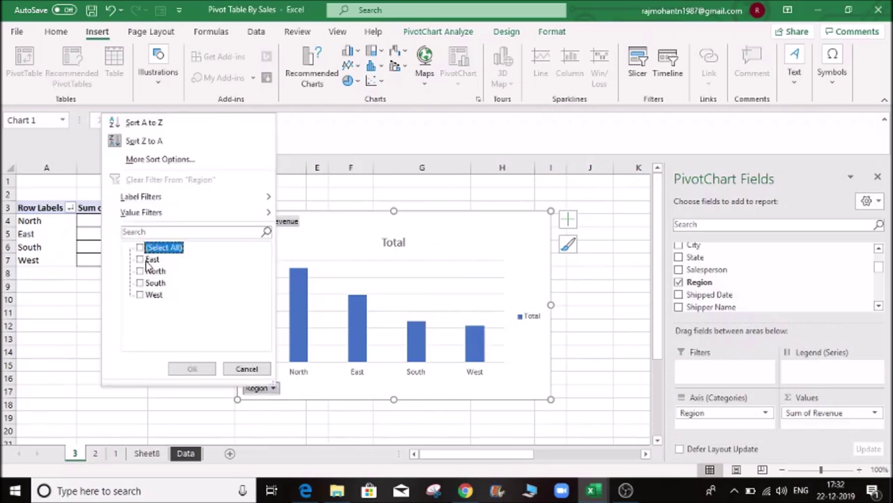
click(141, 259)
click(140, 271)
click(190, 368)
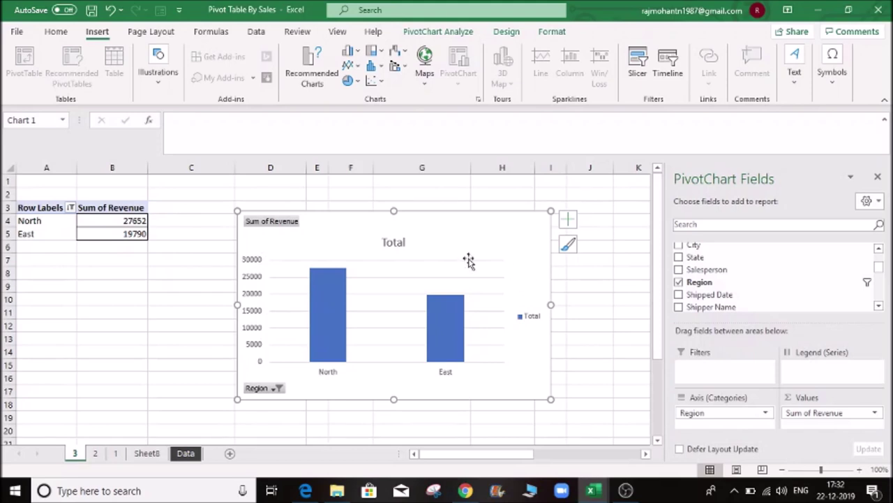
- Retitle the chart 'Total Sales'
click(397, 241)
double_click(383, 249)
double_click(393, 243)
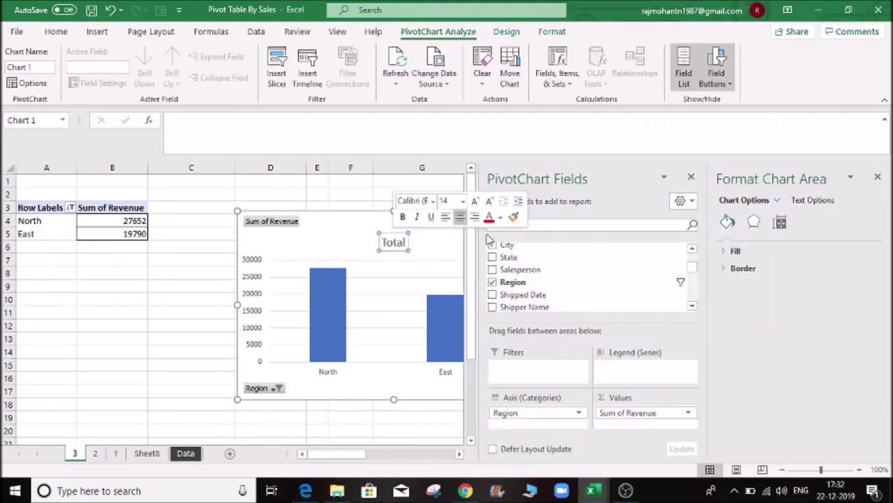
key(Delete)
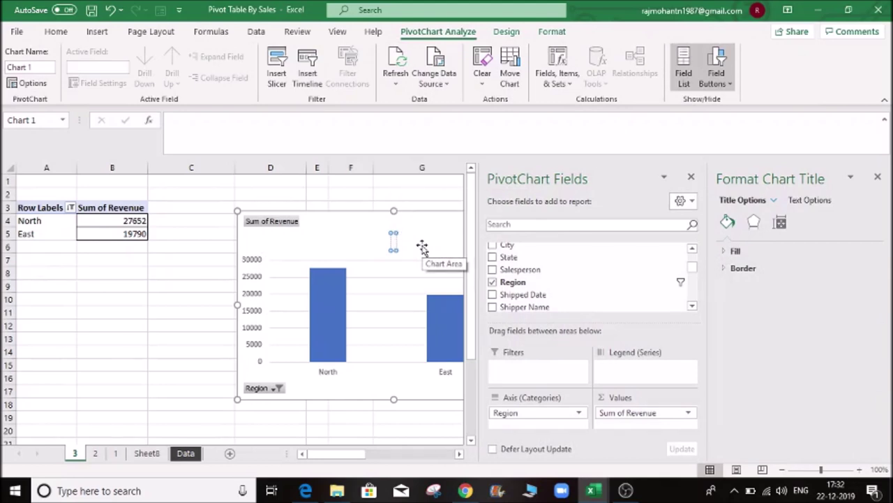
text(Total Sales)
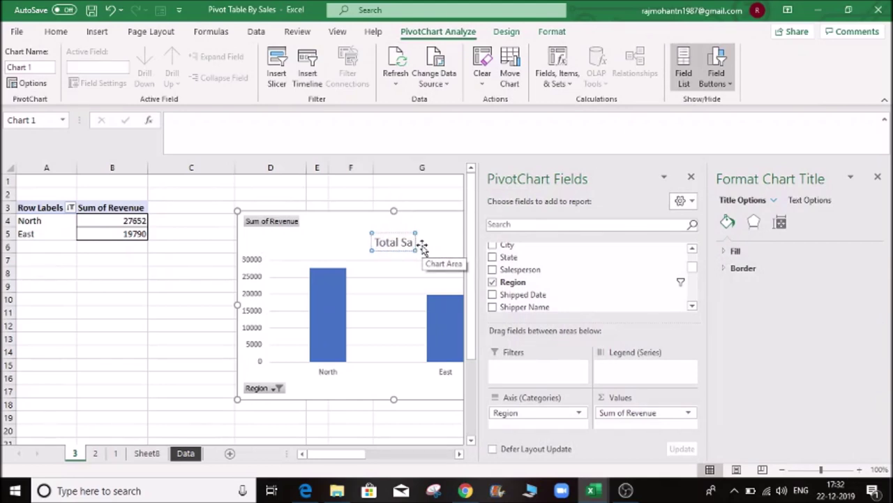
click(279, 233)
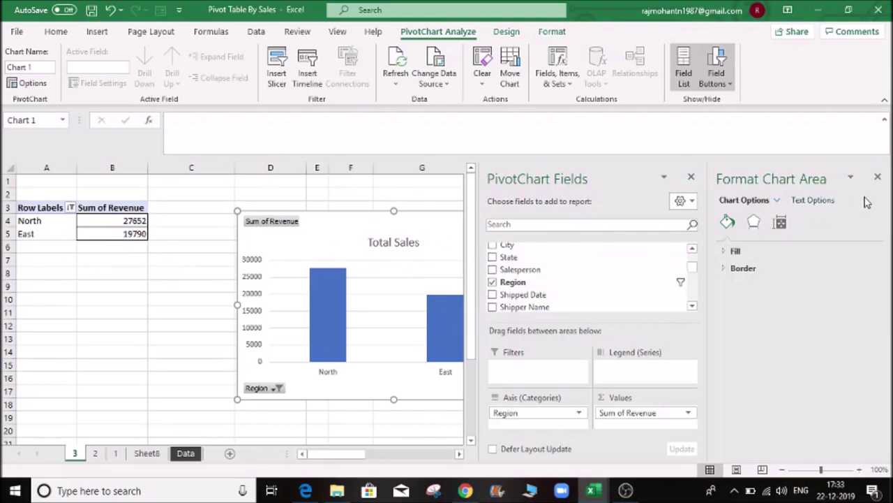
- Review the chart area's Fill and Border options, then close the Format Chart Area and PivotChart Fields panes
click(54, 288)
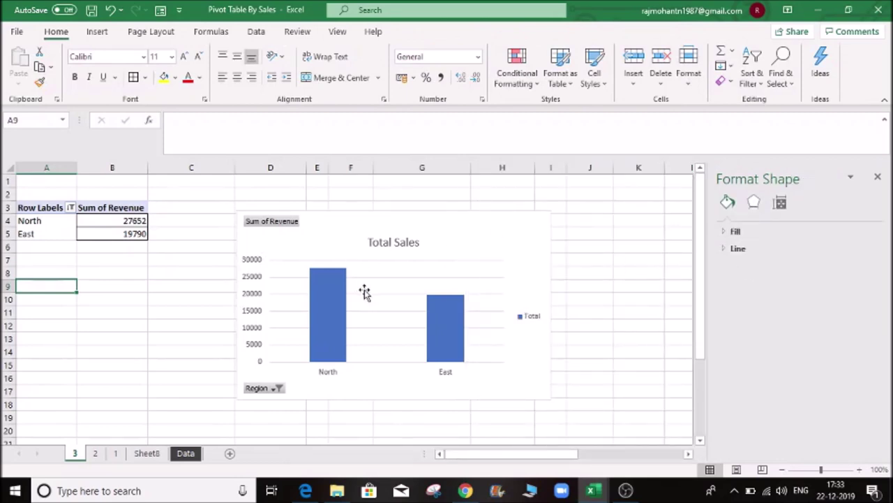
click(455, 232)
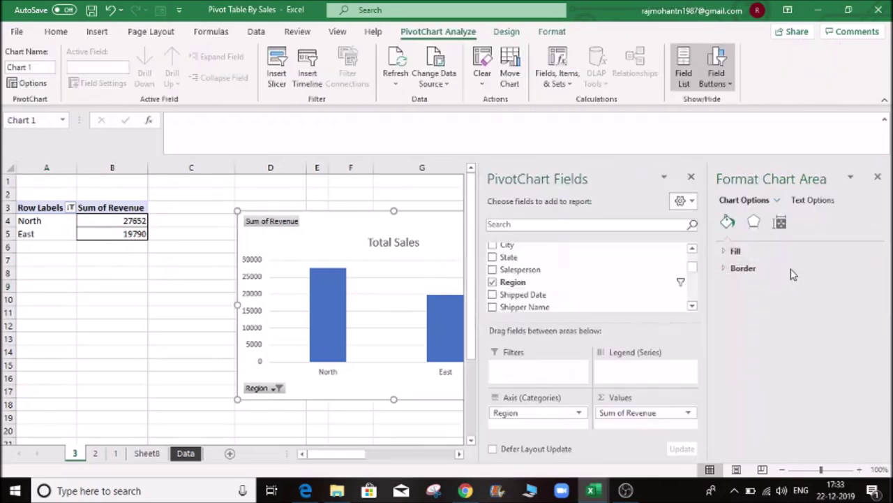
click(736, 253)
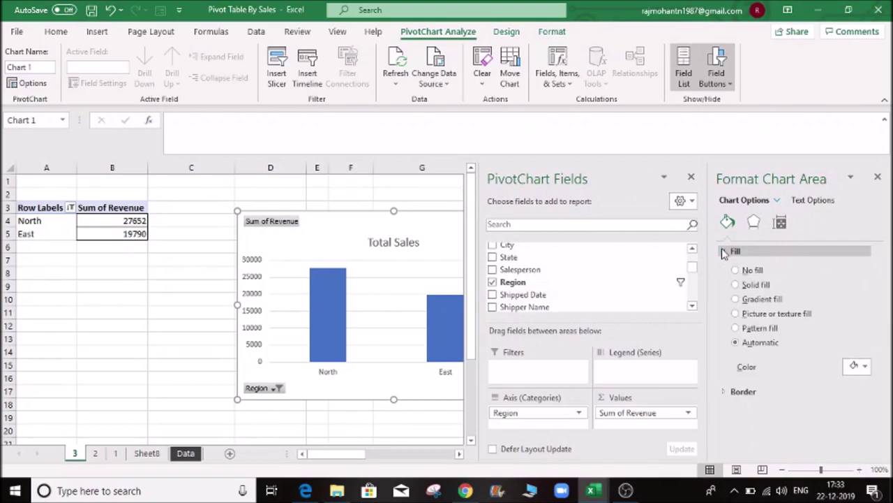
click(726, 393)
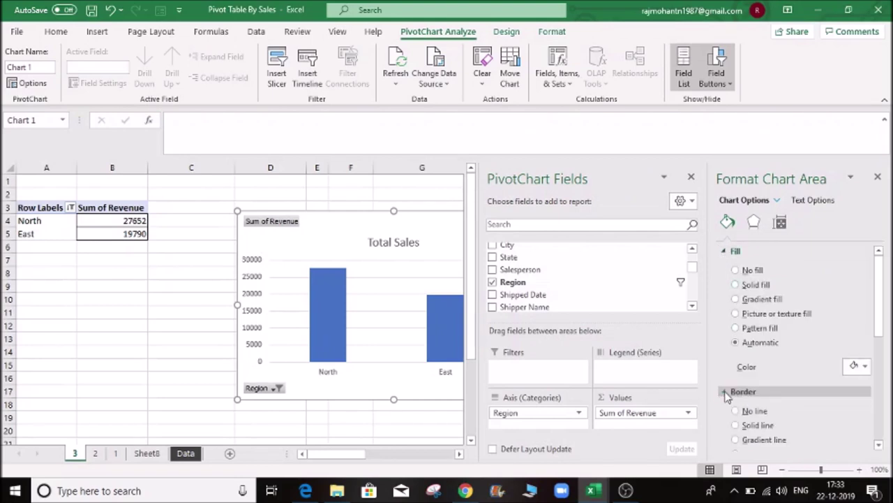
click(879, 180)
click(879, 178)
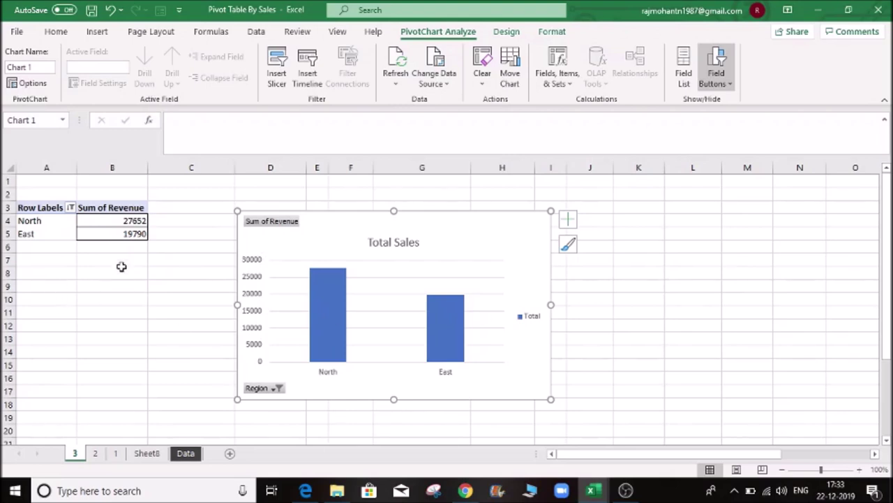
click(110, 234)
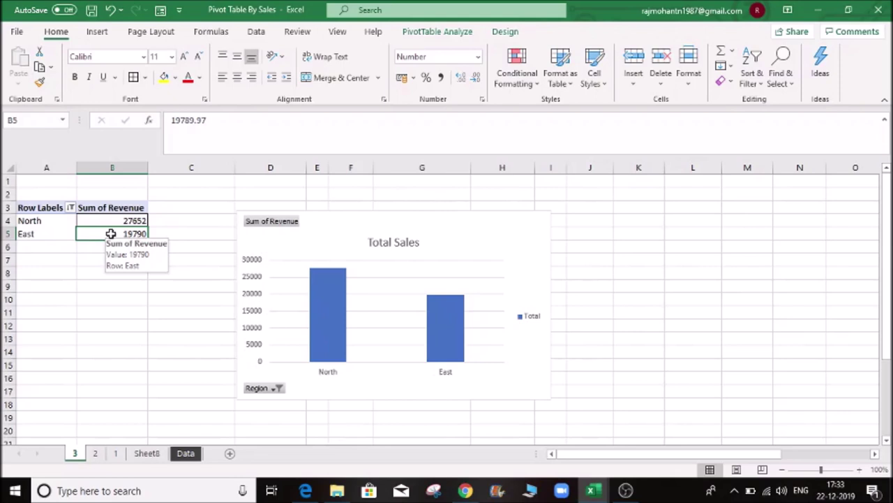
click(185, 453)
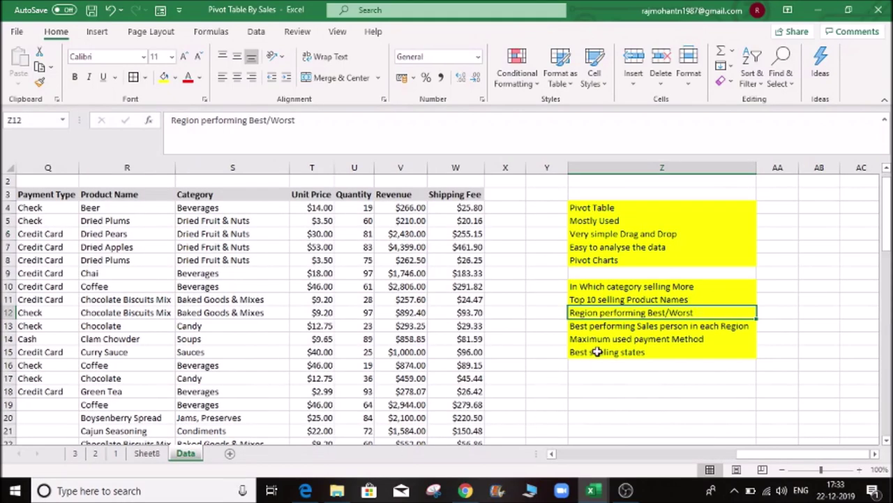
click(609, 326)
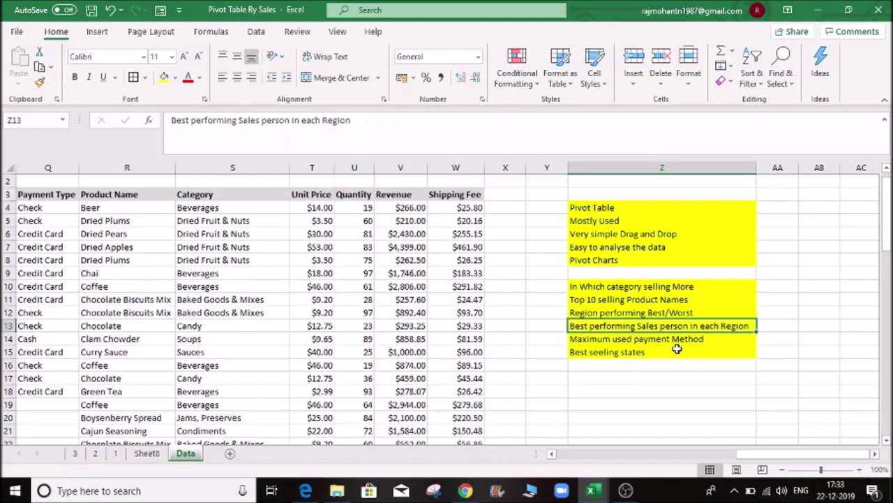
click(77, 454)
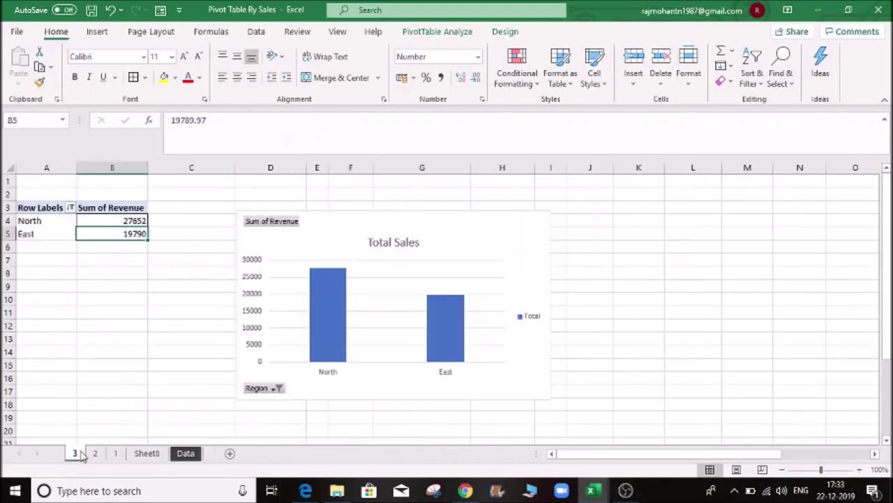
- Copy sheet 3 within the current workbook and rename the copy 4
right_click(83, 455)
click(133, 325)
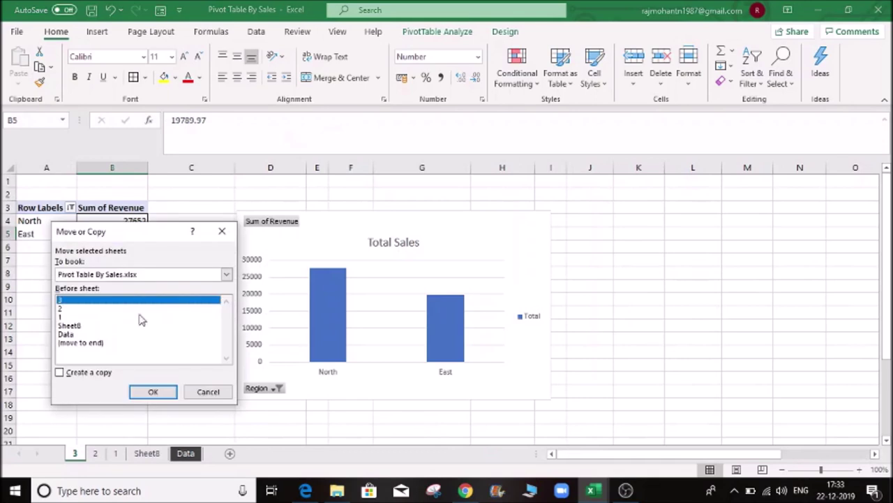
click(130, 275)
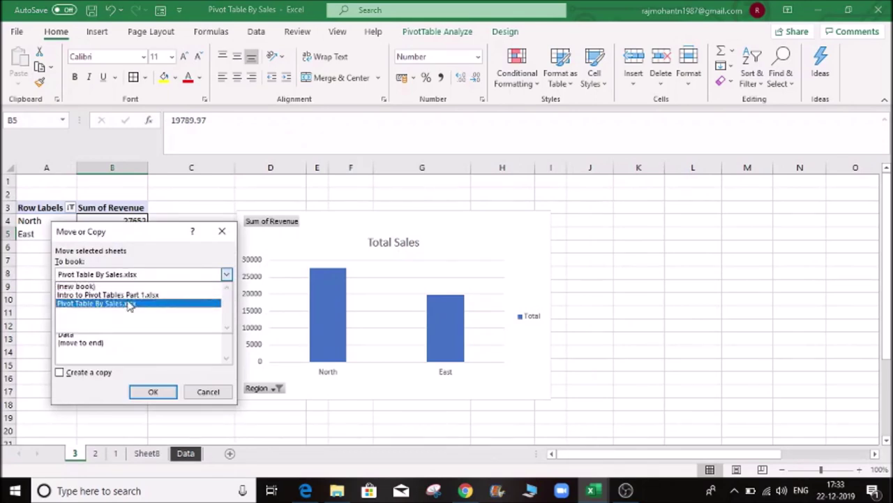
click(115, 353)
click(61, 373)
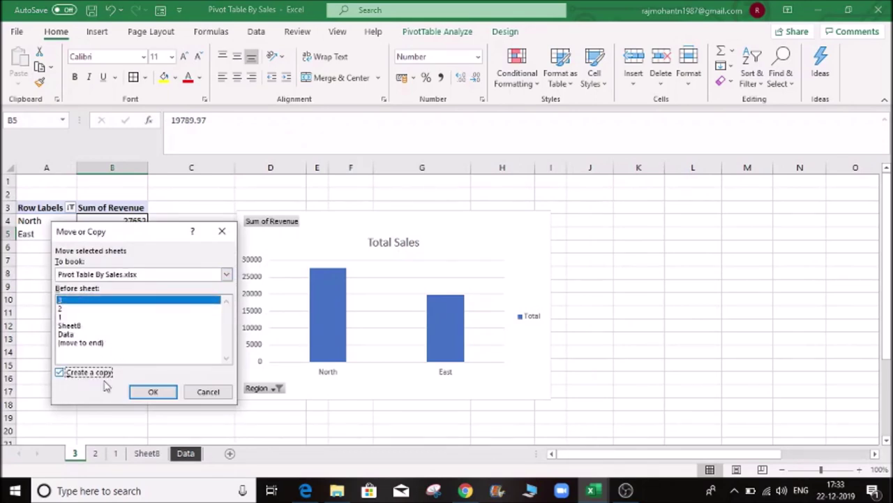
click(153, 391)
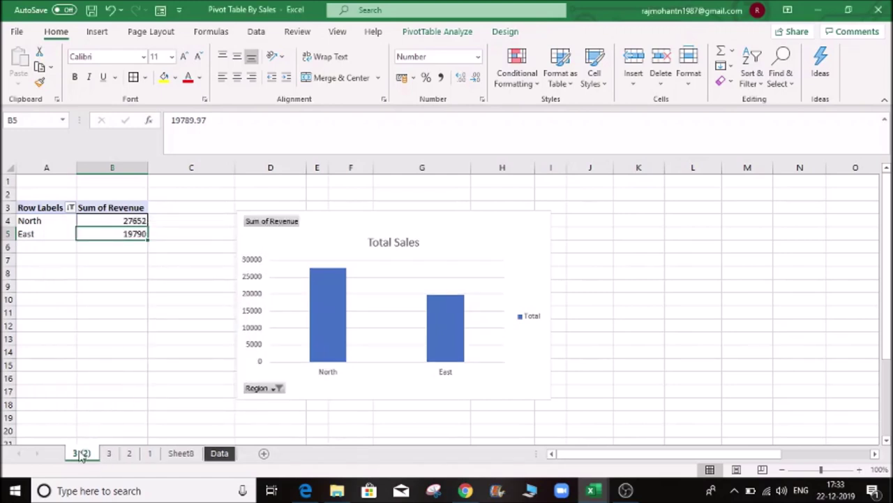
double_click(81, 452)
text(4)
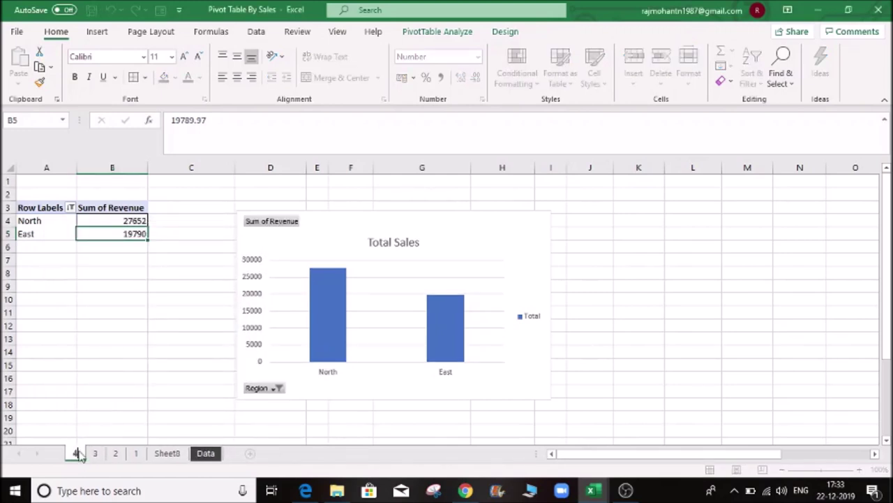
click(134, 365)
click(332, 242)
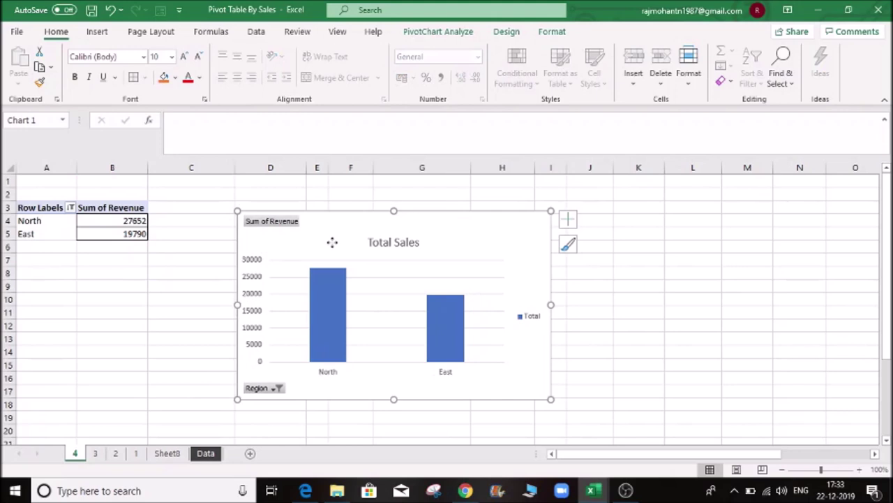
- Cut the Total Sales chart from sheet 4, leaving the North/East revenue pivot
right_click(332, 242)
click(407, 114)
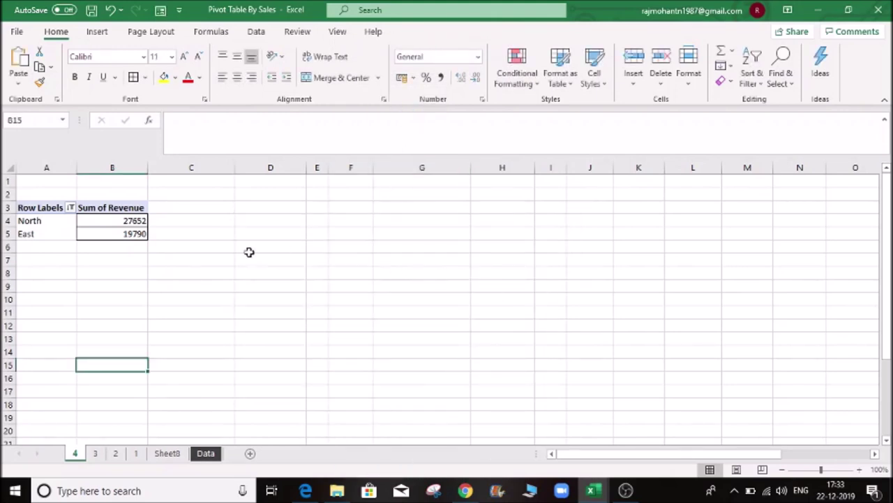
click(104, 222)
click(42, 233)
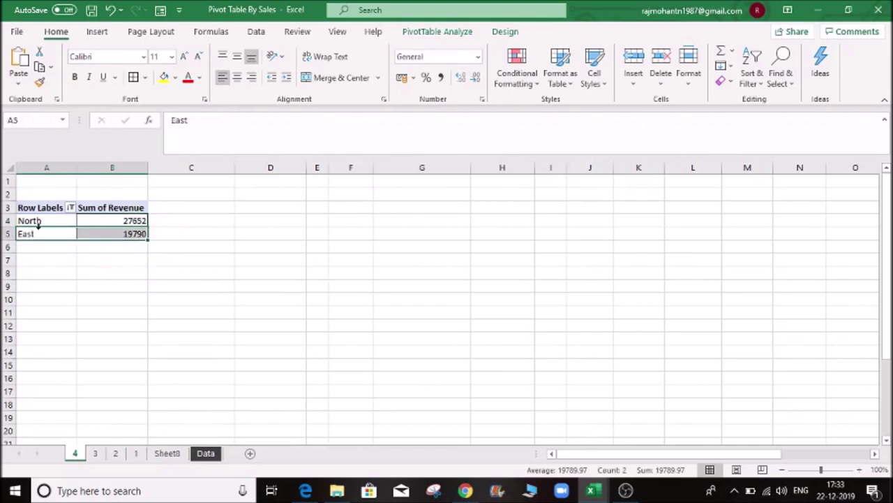
click(101, 222)
click(104, 233)
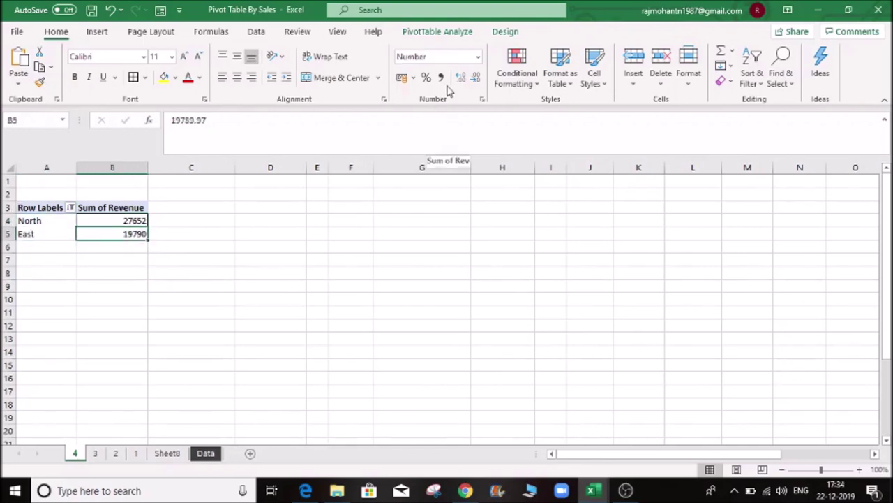
- Show the PivotTable Field List from the PivotTable Analyze commands
click(506, 33)
click(438, 32)
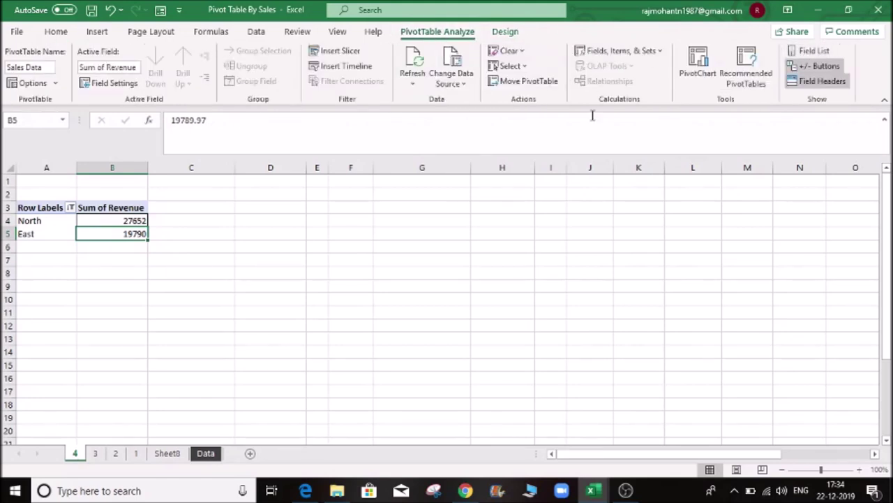
click(817, 50)
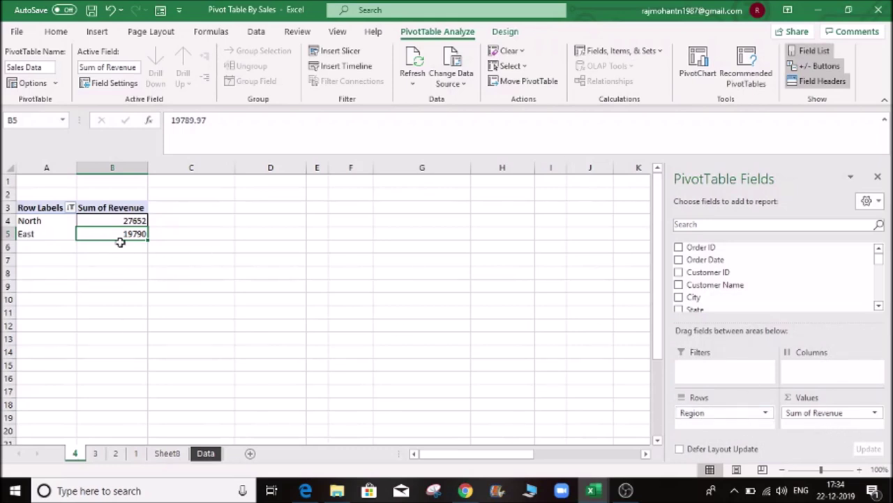
click(71, 208)
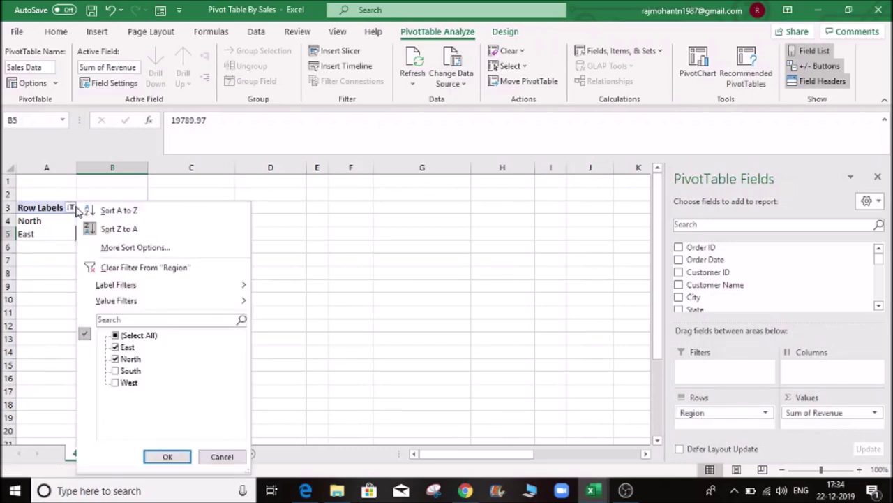
- Clear the Region filter and place Salesperson in the pivot columns against Region rows
click(102, 269)
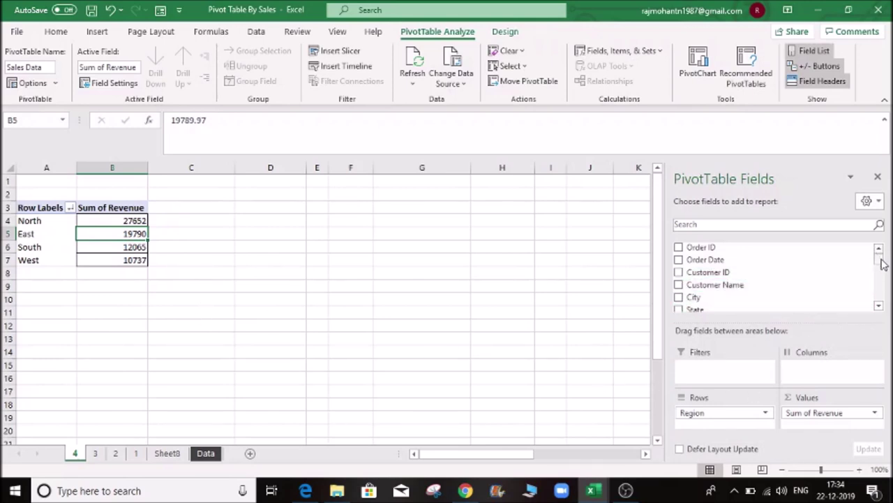
drag(882, 263, 879, 267)
drag(744, 281, 742, 425)
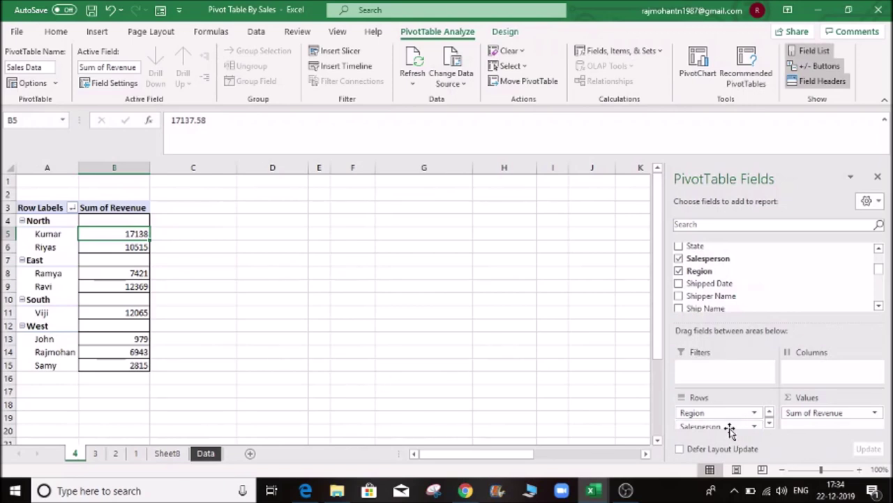
drag(728, 427, 820, 369)
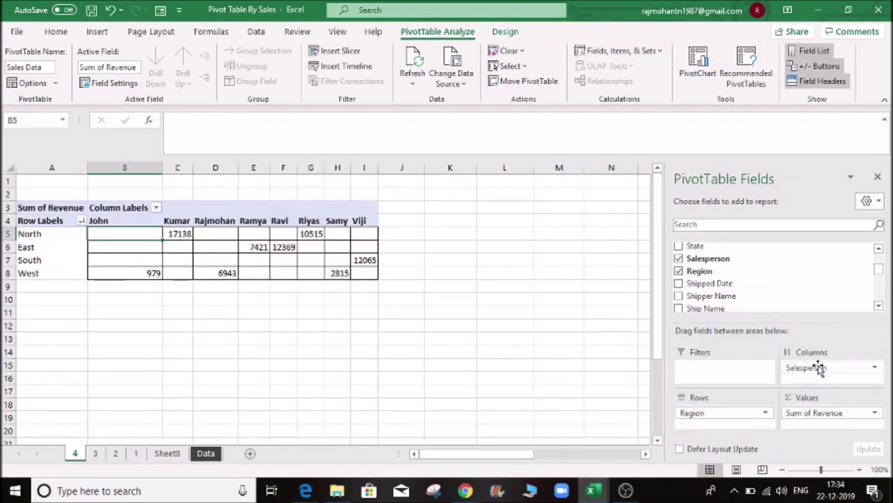
click(317, 321)
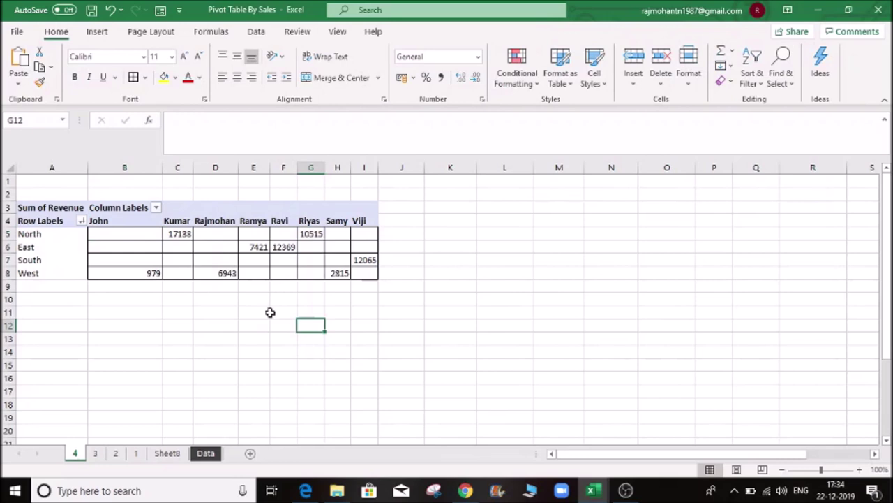
click(235, 316)
click(178, 236)
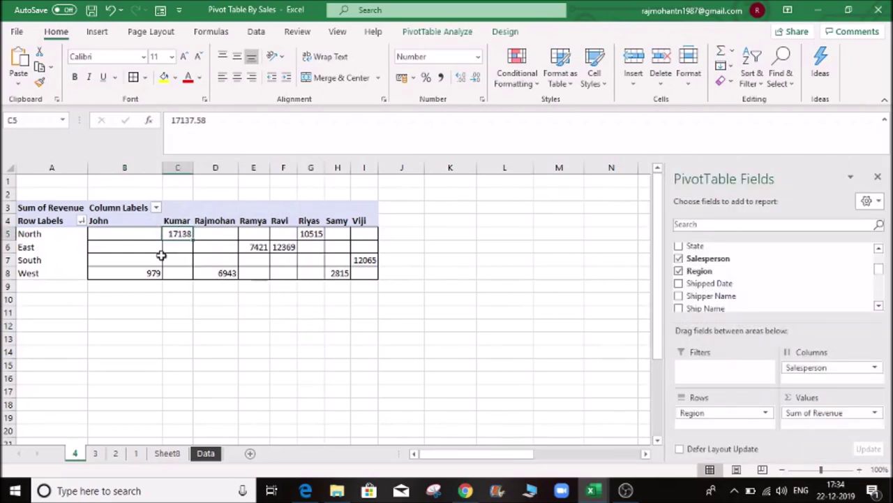
drag(114, 247, 355, 240)
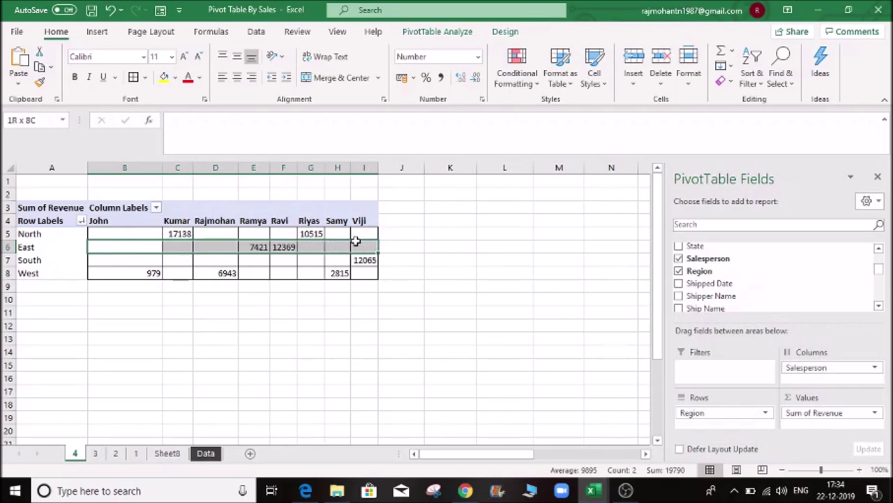
click(310, 312)
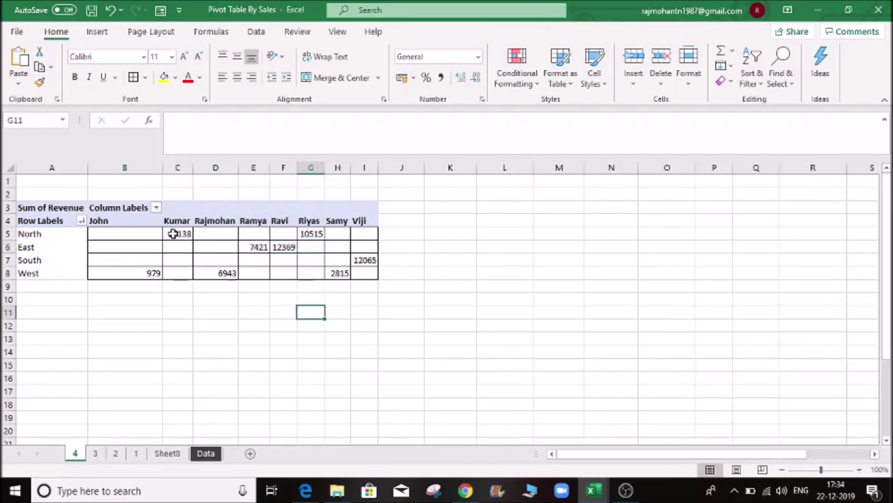
click(173, 234)
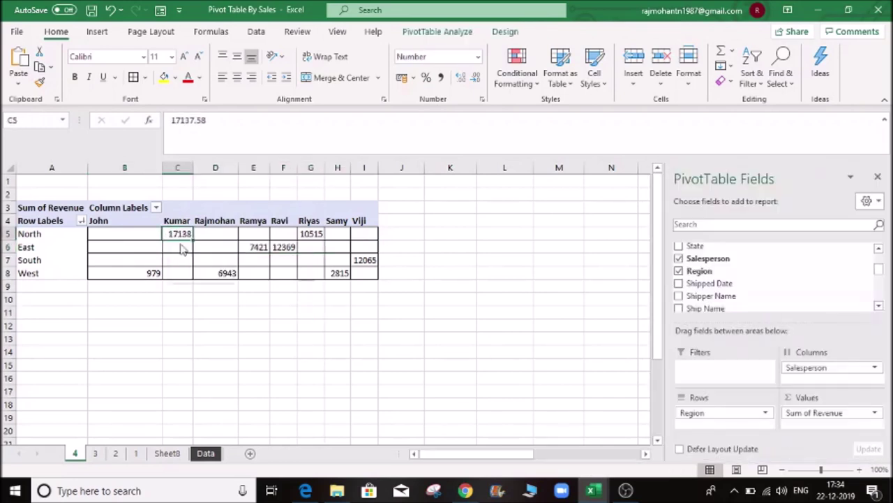
click(317, 234)
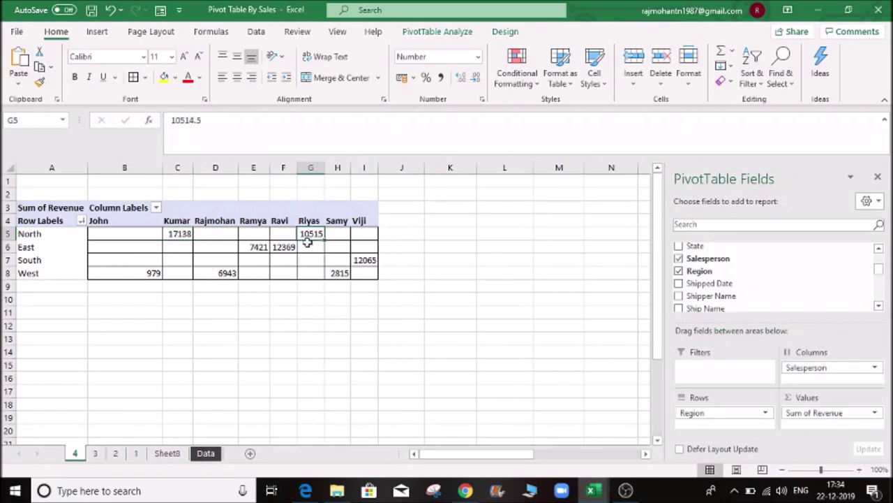
click(183, 235)
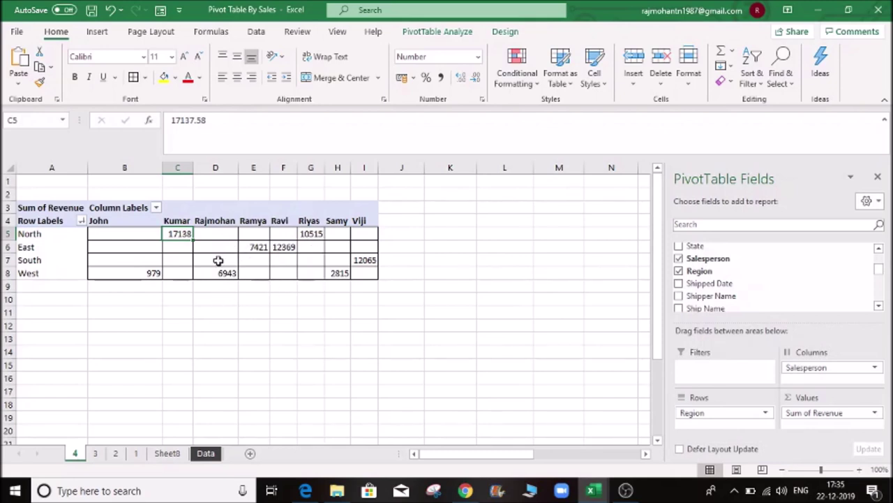
mouse_move(182, 235)
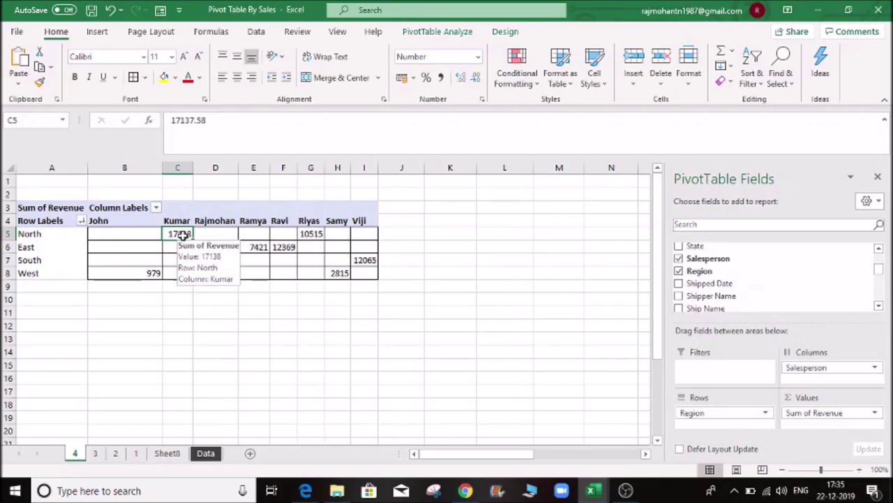
right_click(185, 238)
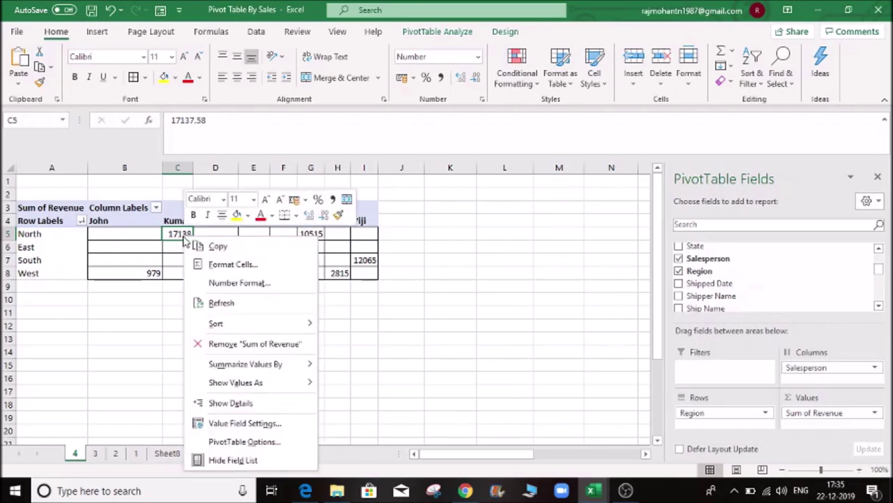
- In the revenue value field settings, try Count and Min summaries before returning to Sum
mouse_move(296, 368)
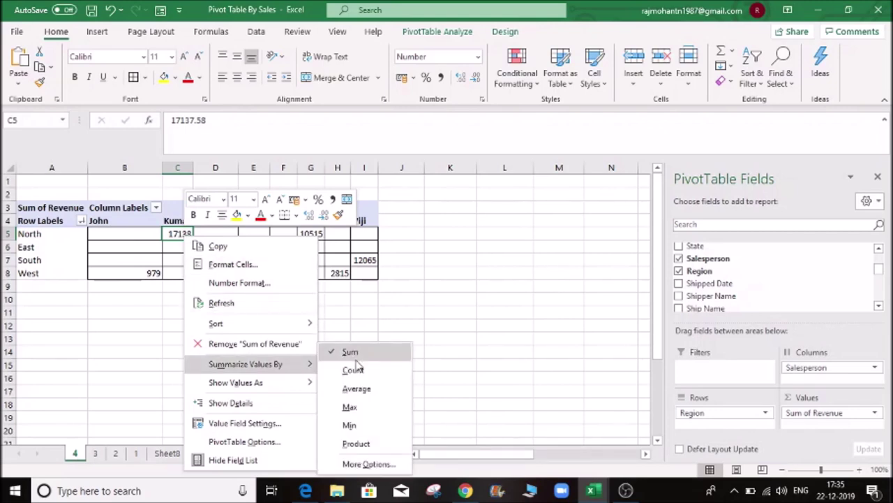
click(360, 464)
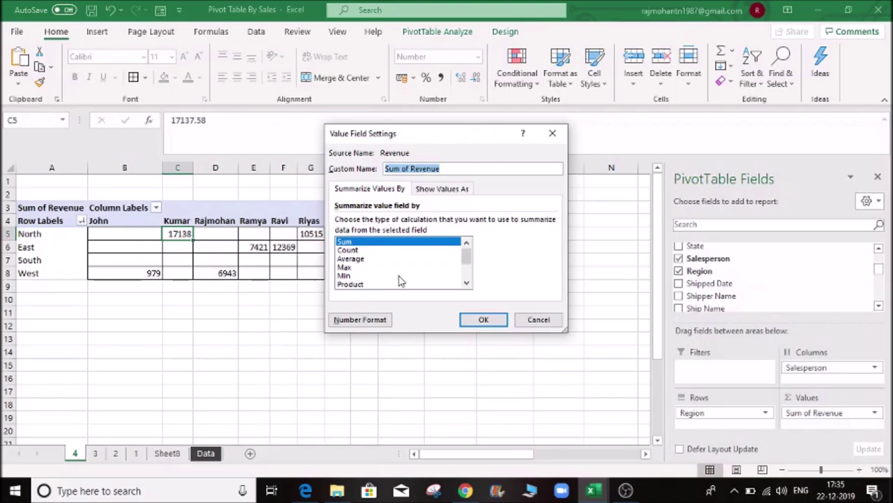
click(349, 250)
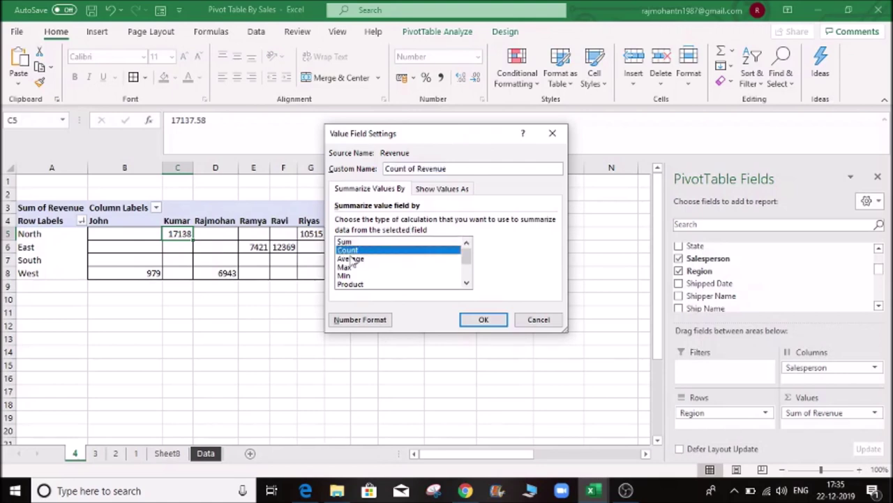
click(358, 259)
click(360, 267)
click(360, 276)
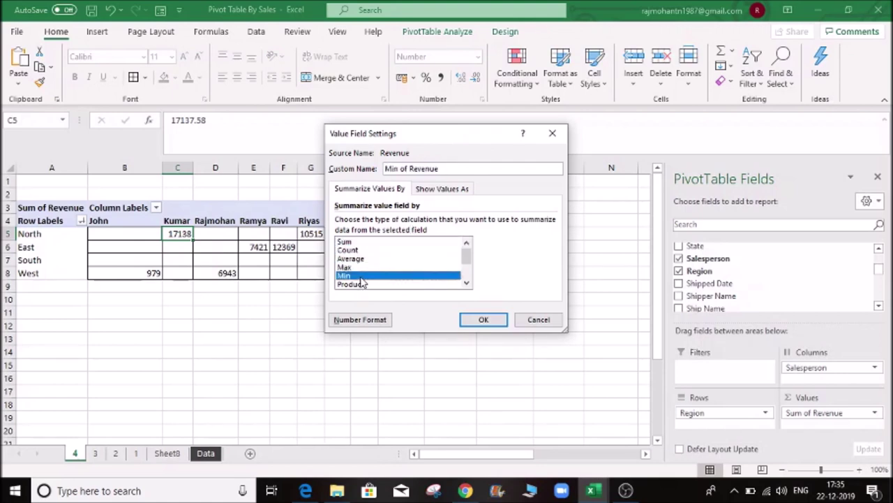
click(363, 242)
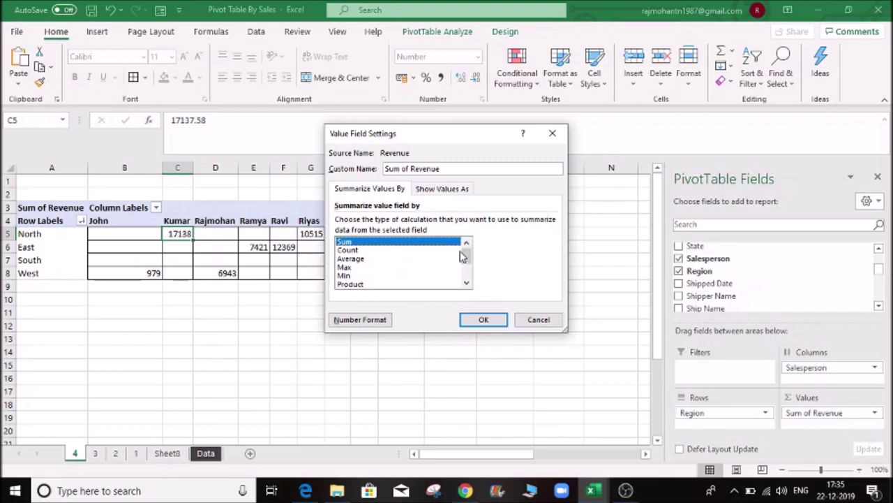
- Show the revenue values as % of Grand Total
click(457, 190)
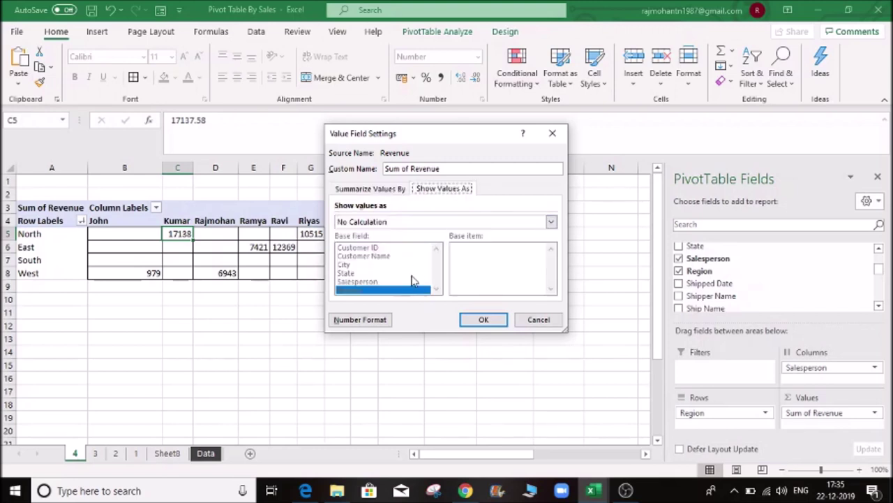
click(551, 222)
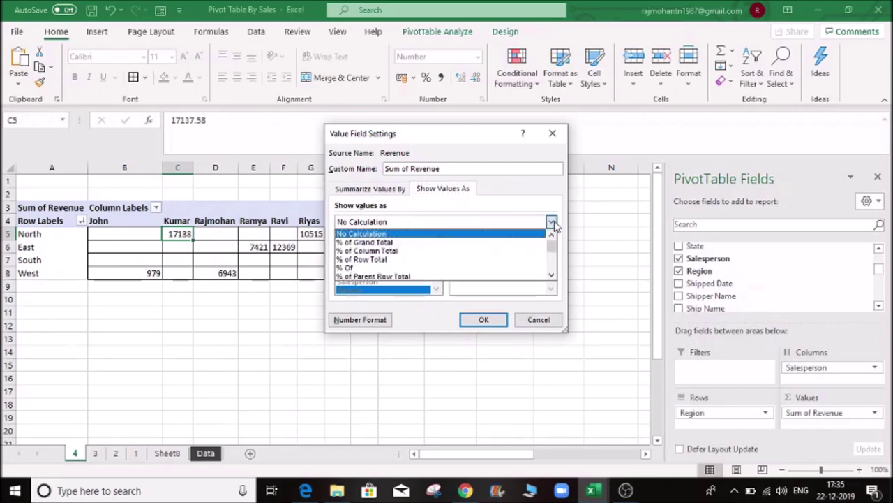
click(451, 243)
drag(443, 145, 624, 155)
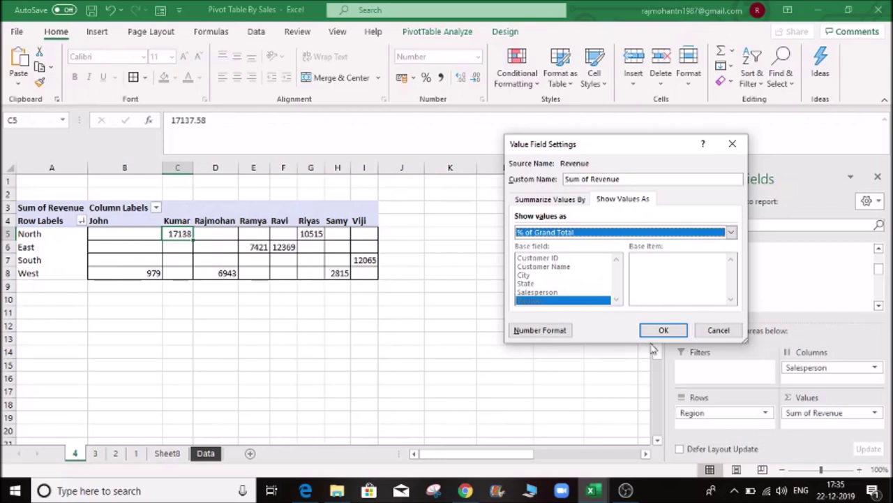
click(664, 330)
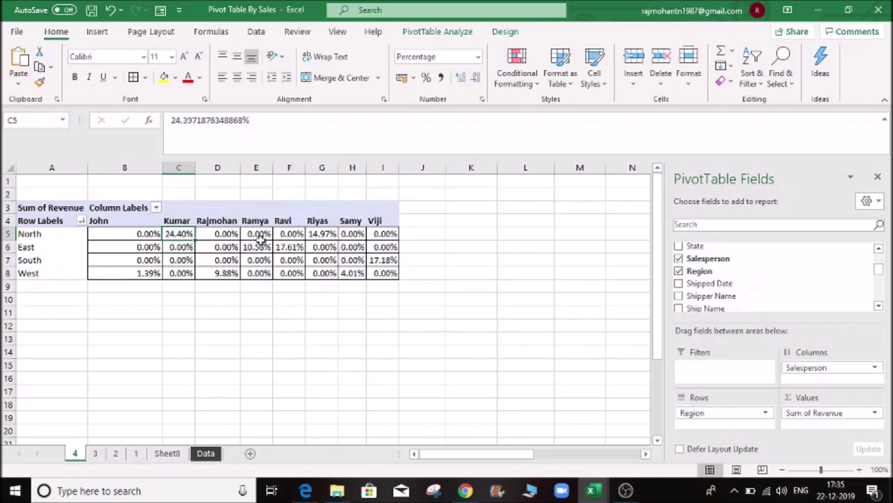
- Decrease the decimals of percentages B5:I8 twice so they show whole numbers
click(180, 259)
click(180, 237)
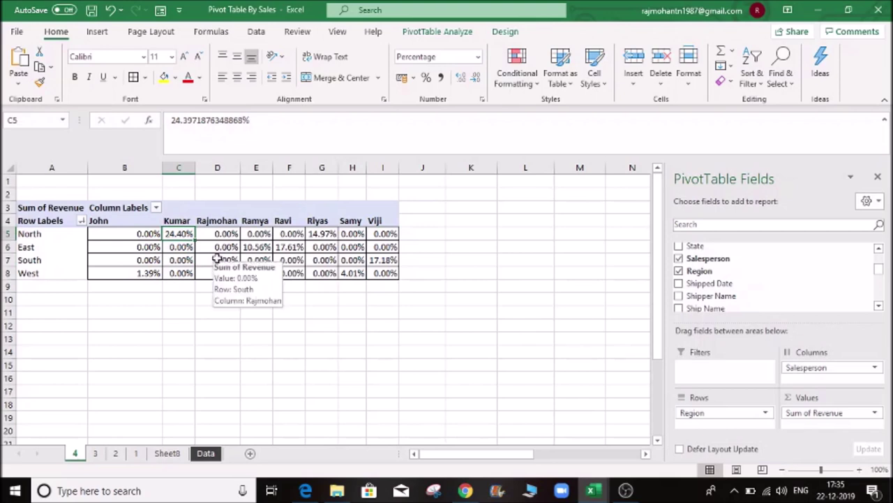
drag(152, 233, 374, 273)
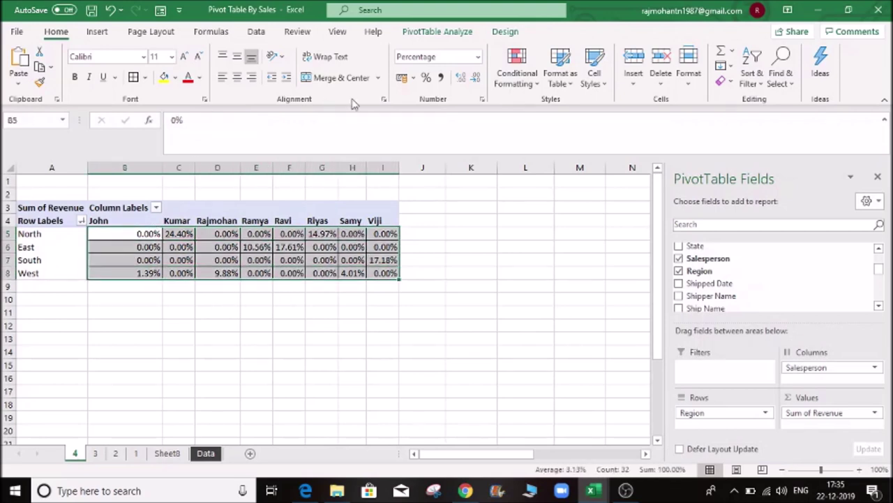
click(476, 78)
click(479, 79)
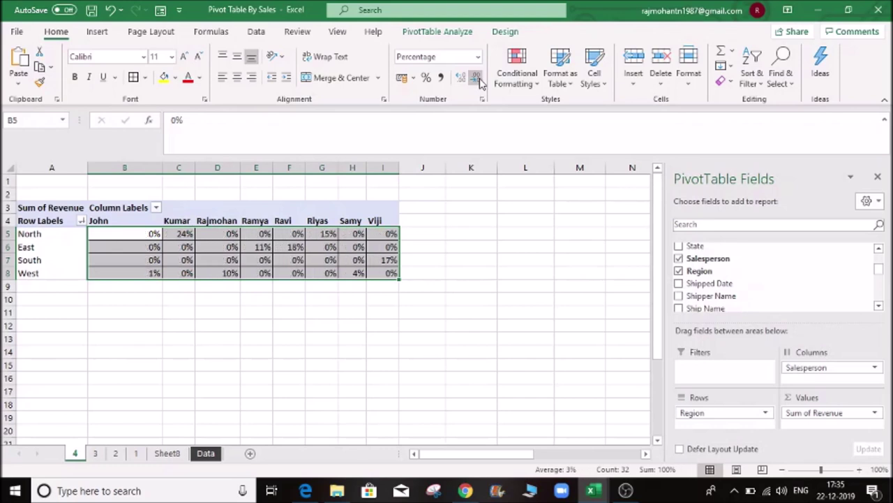
click(303, 339)
- Check the rounded percentages in cells C5, F6 and E6
click(179, 237)
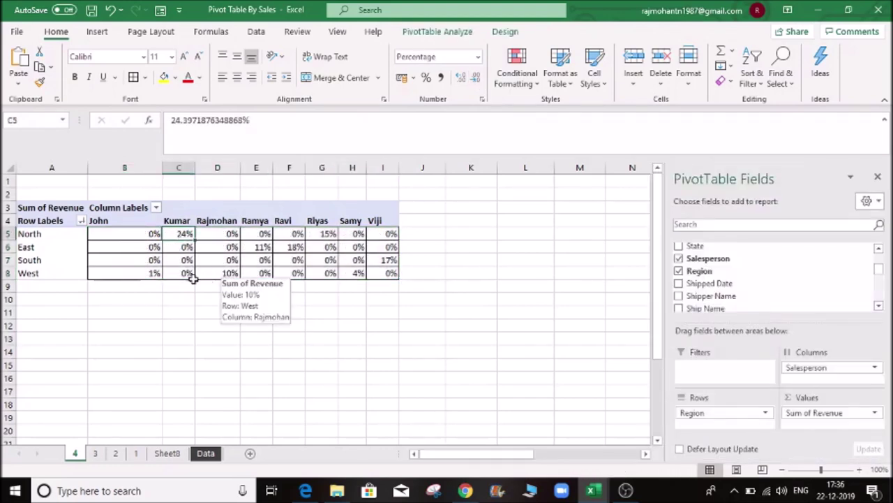
click(41, 234)
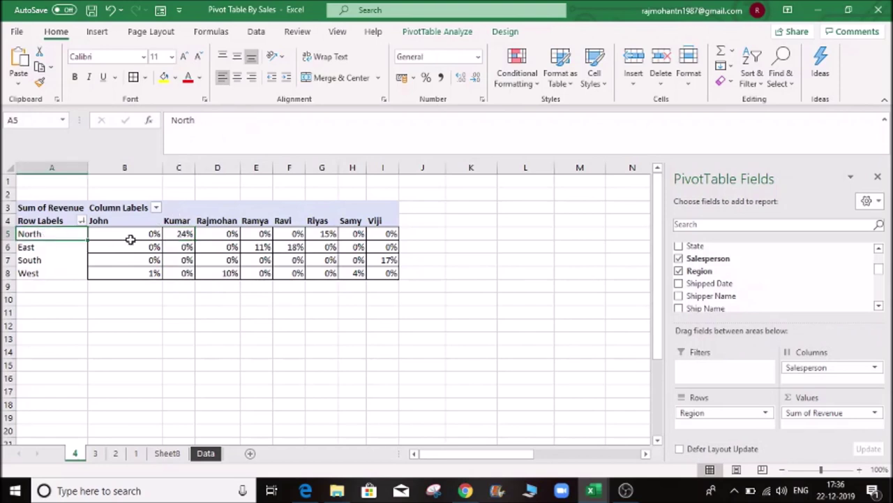
click(292, 247)
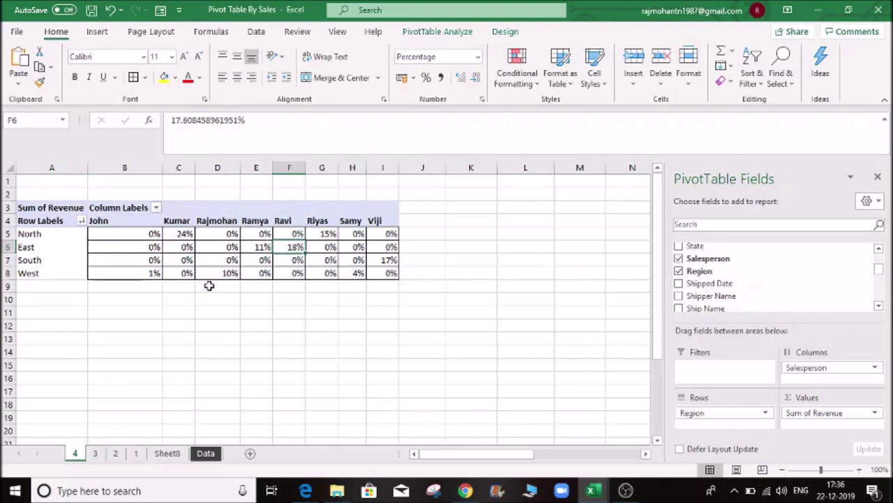
click(256, 248)
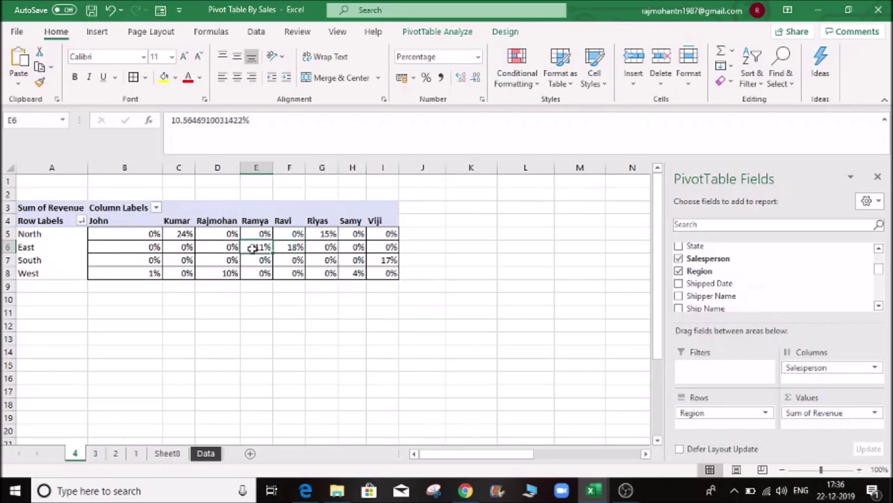
right_click(255, 250)
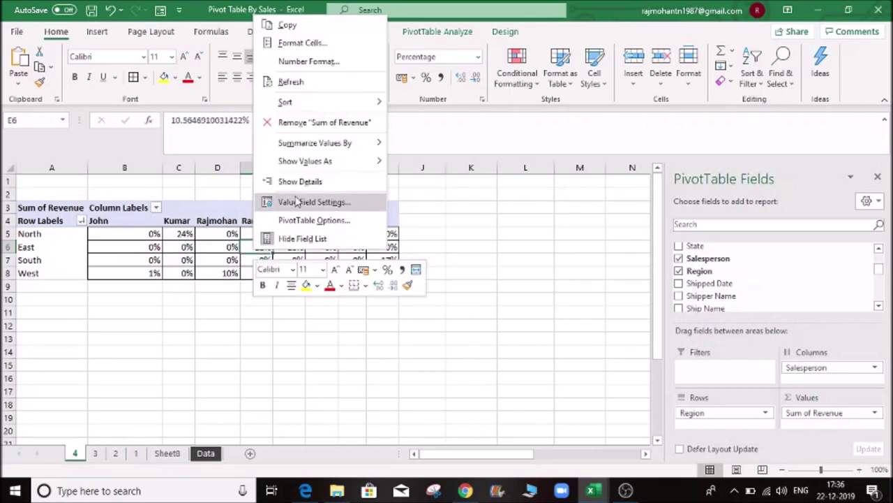
mouse_move(334, 145)
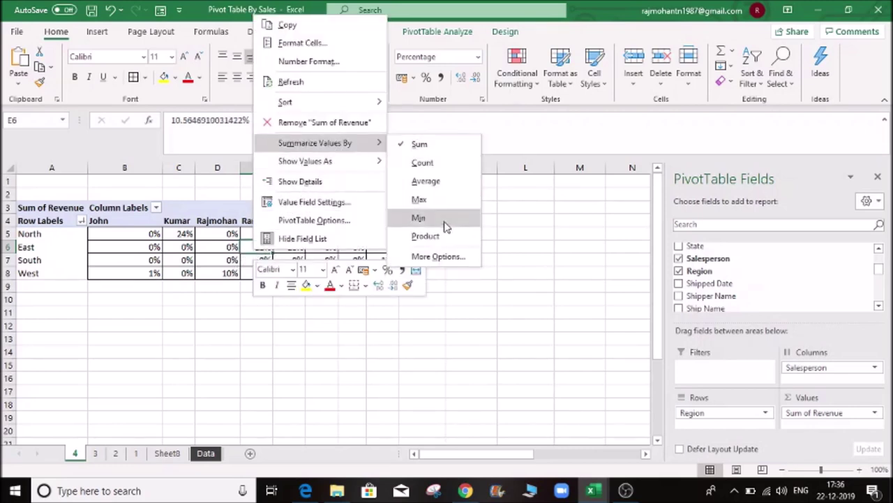
click(436, 257)
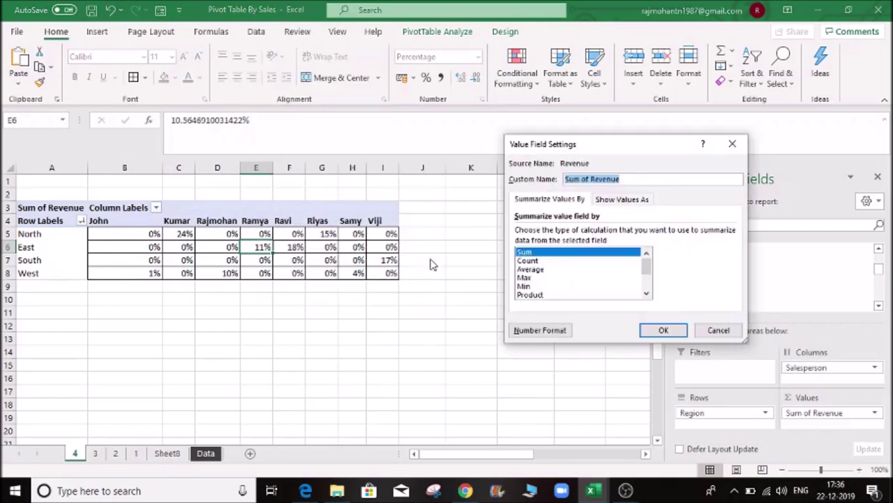
click(621, 198)
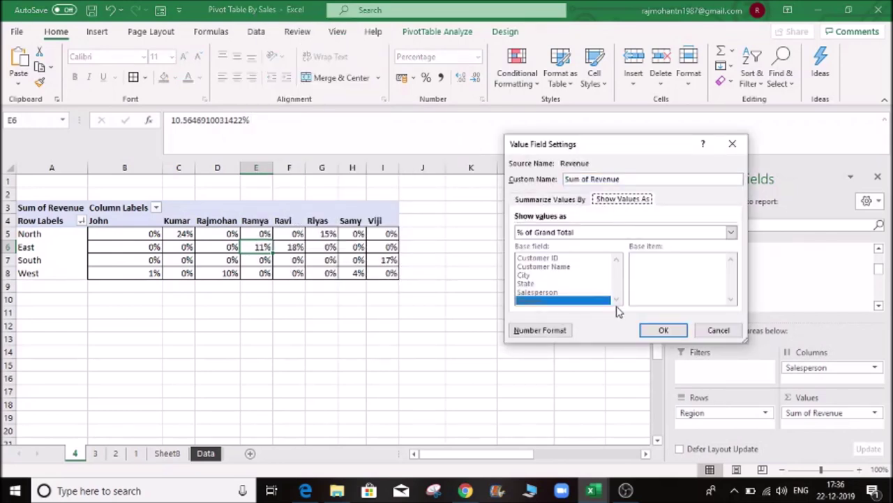
click(614, 234)
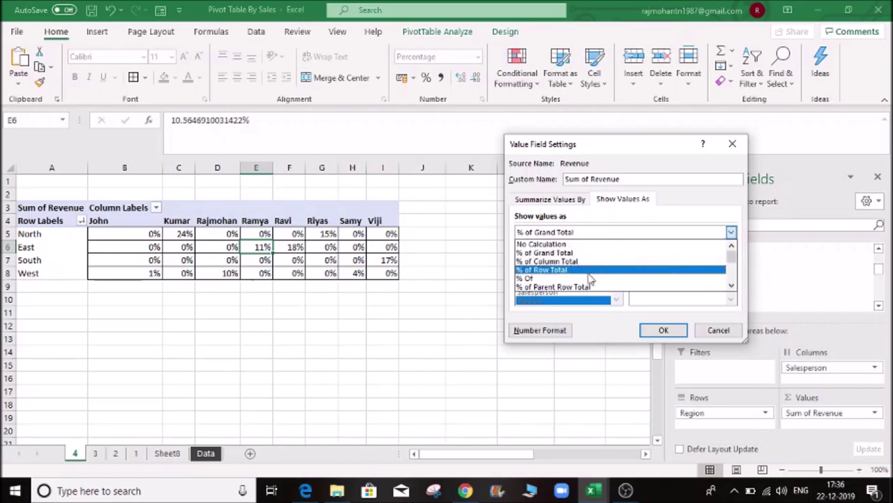
click(551, 269)
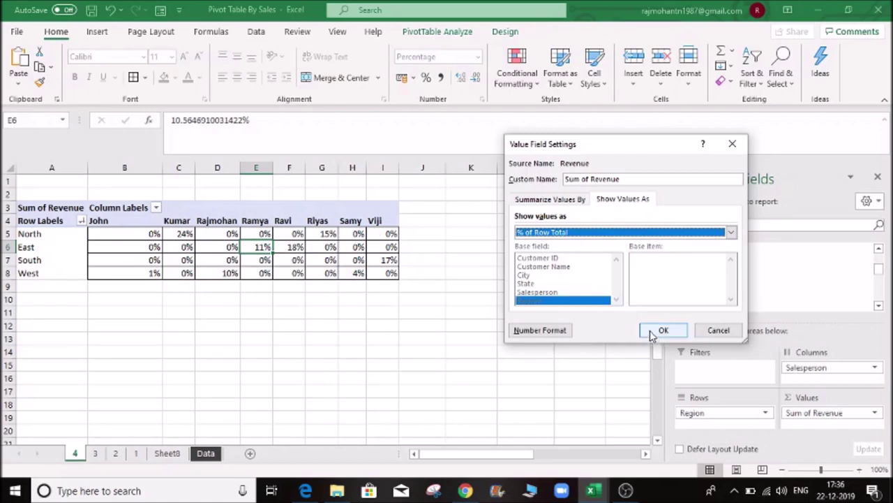
click(596, 231)
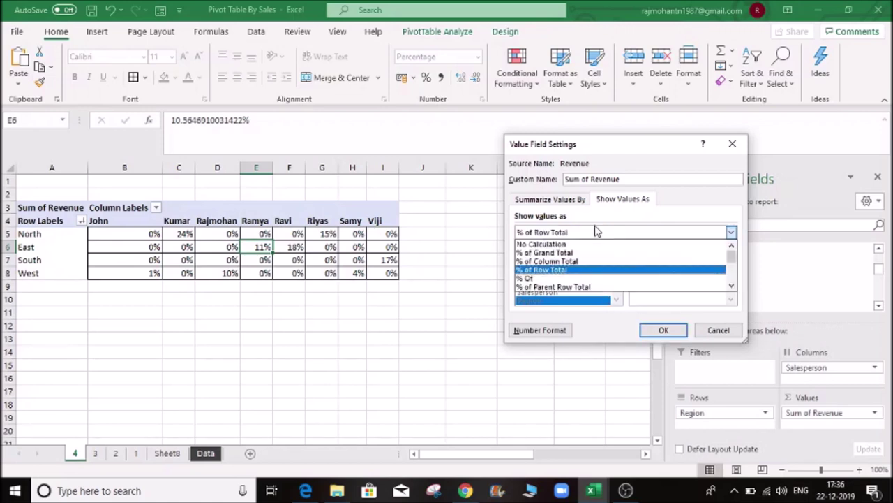
click(577, 270)
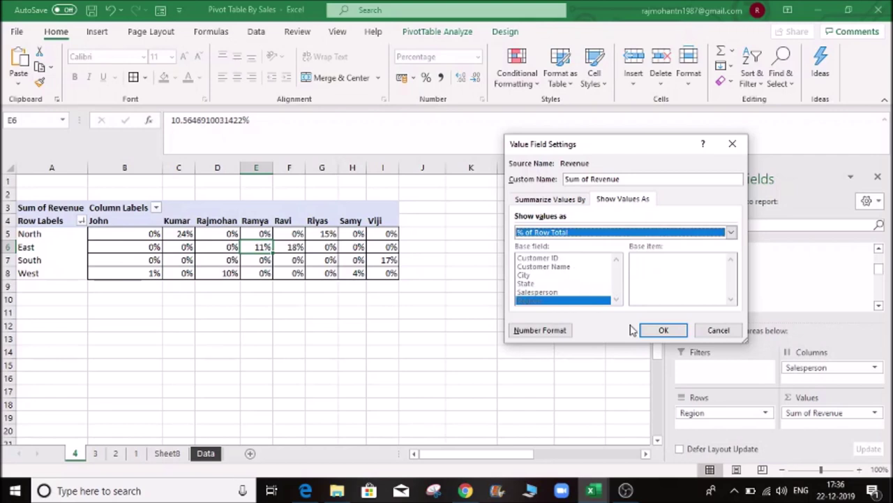
click(666, 333)
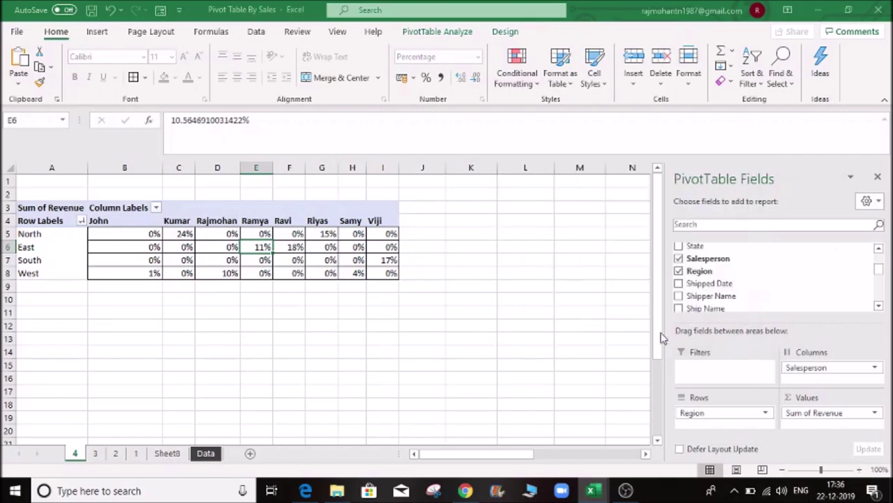
click(255, 311)
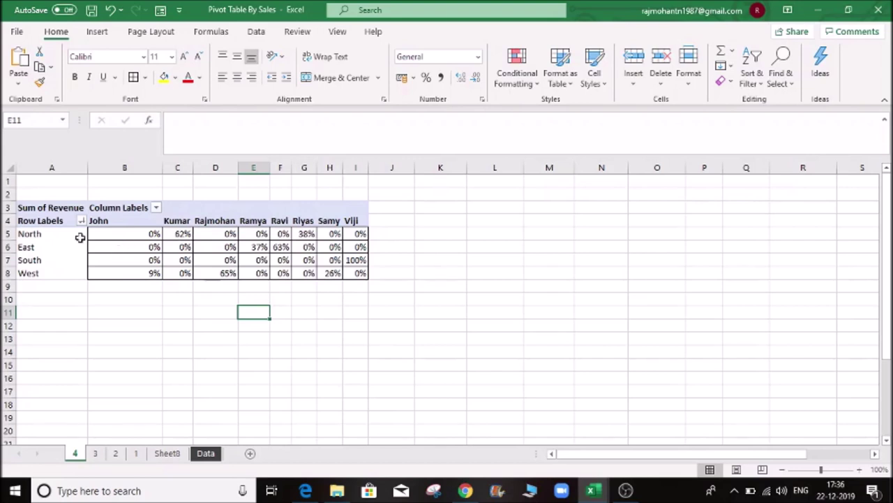
click(179, 235)
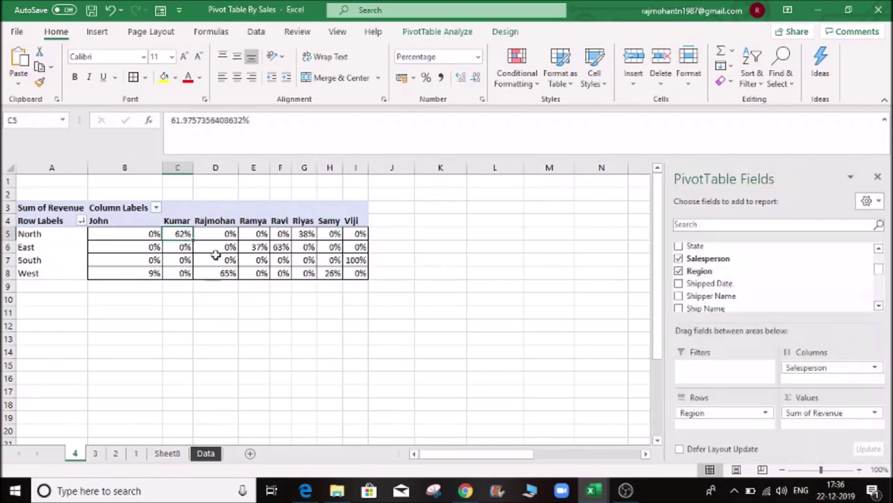
click(300, 234)
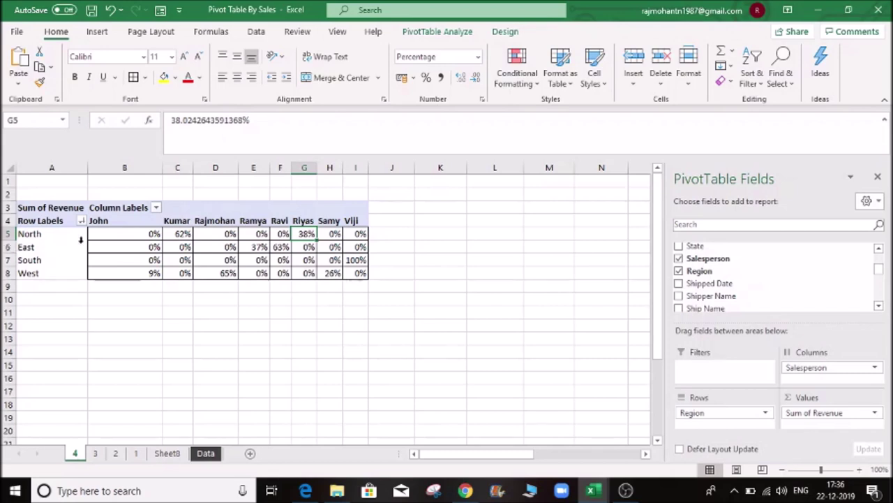
drag(248, 247, 301, 248)
drag(139, 247, 351, 247)
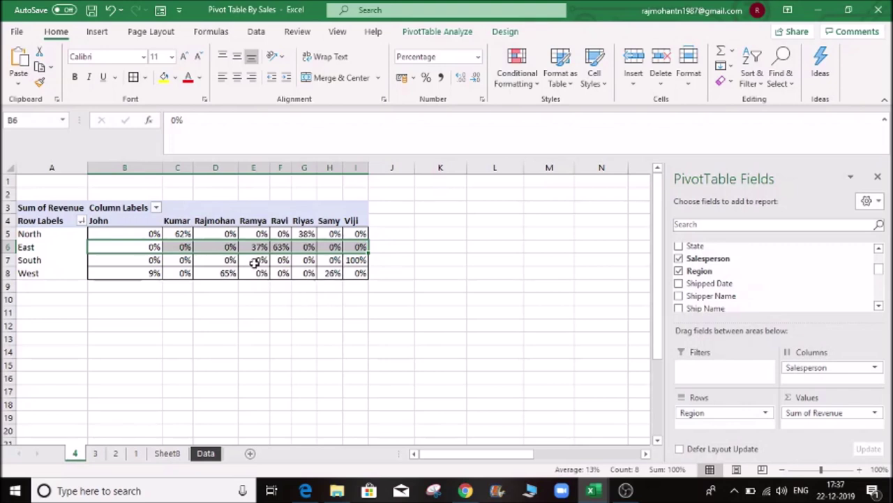
click(255, 260)
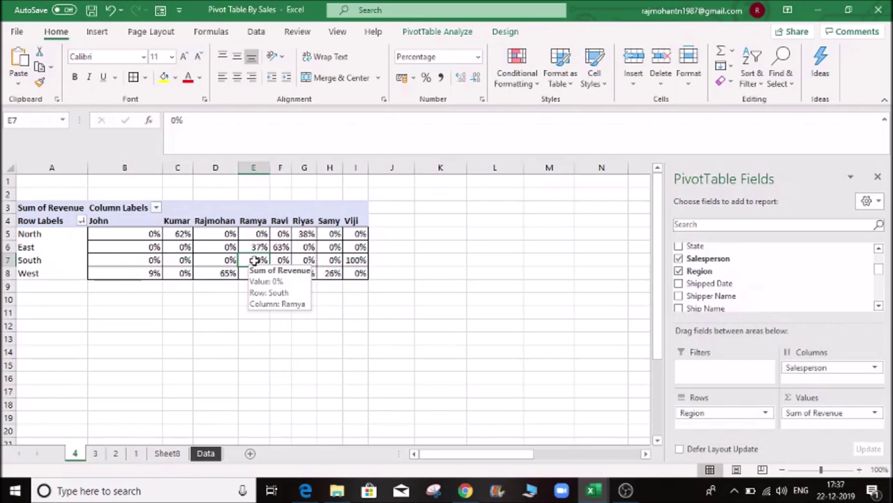
click(204, 455)
click(614, 341)
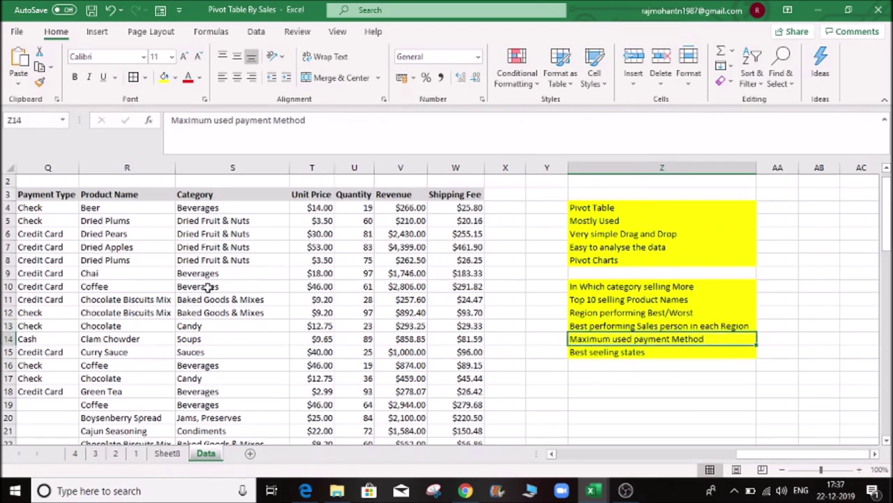
- Duplicate pivot sheet 4 with Move or Copy and name the new sheet 5
click(76, 455)
right_click(75, 453)
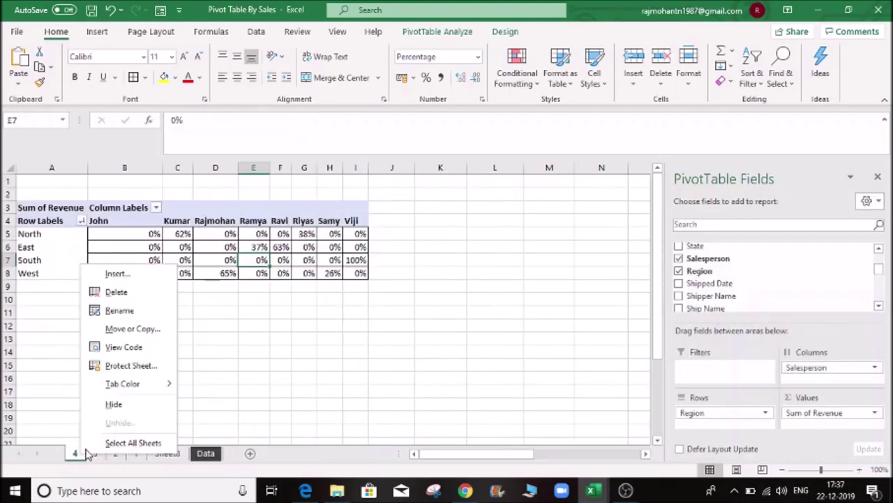
click(162, 330)
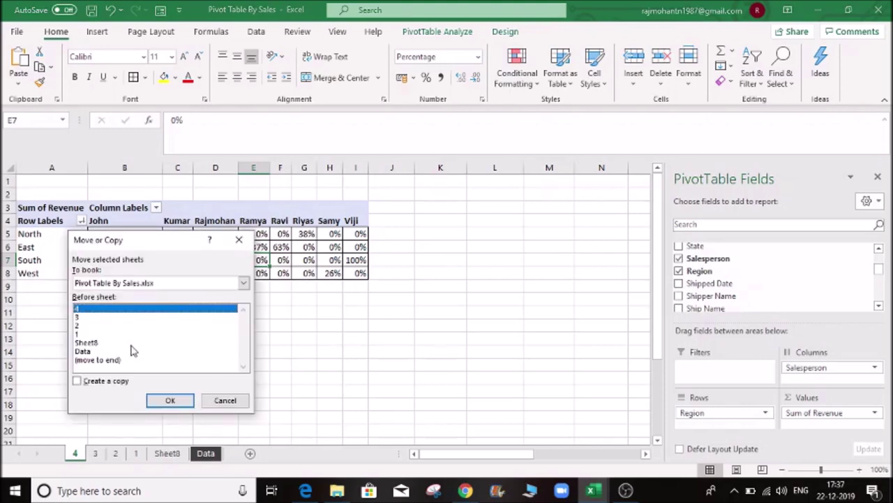
click(106, 383)
click(172, 400)
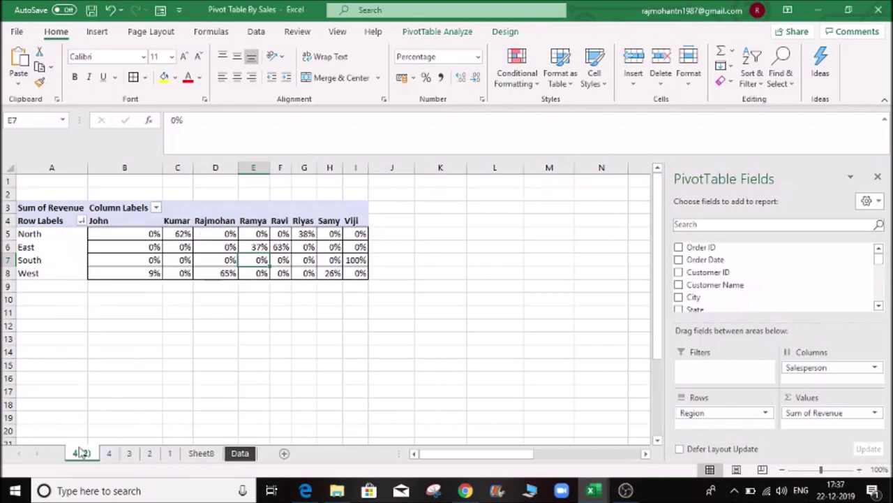
text(5)
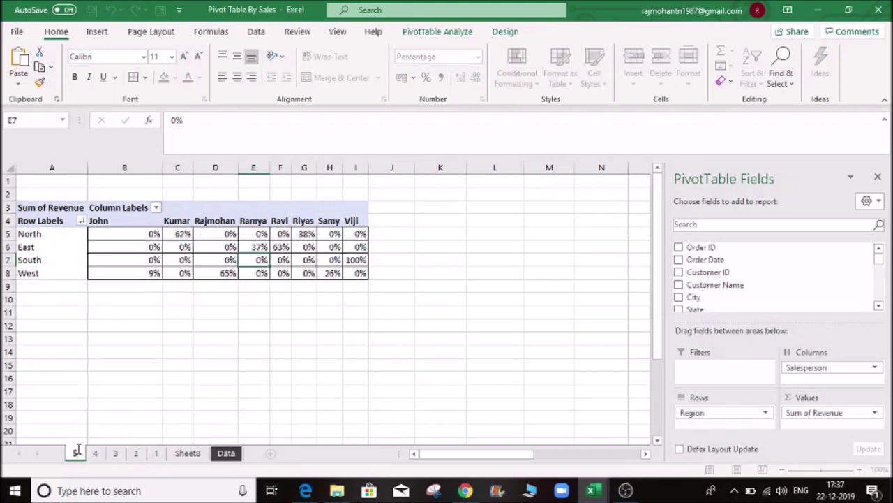
click(261, 340)
click(230, 248)
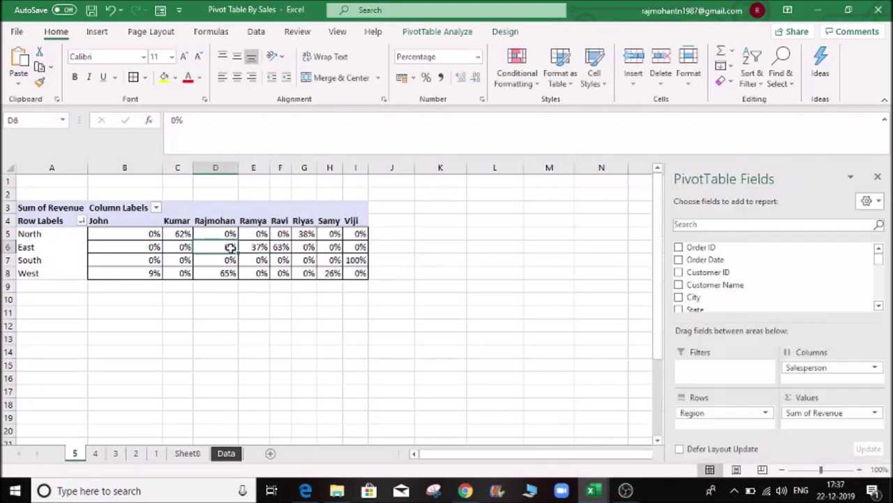
- Replace Region and Salesperson with Payment Type as the pivot's rows
drag(698, 411, 573, 380)
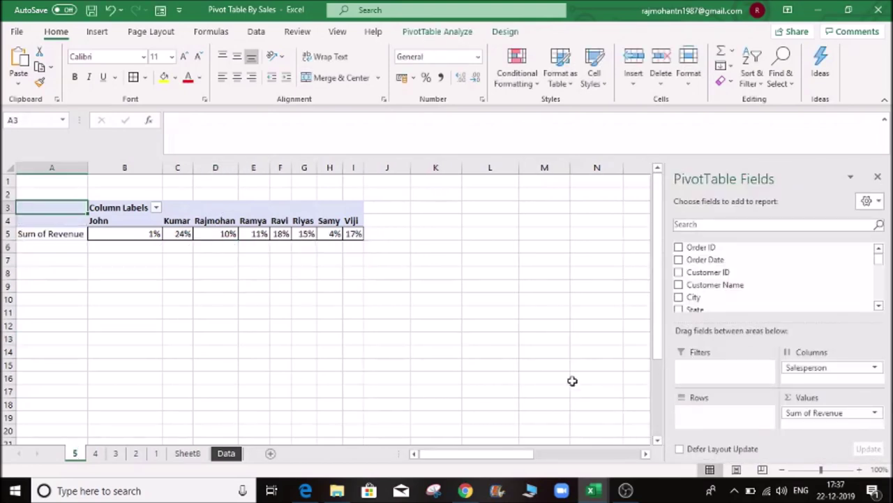
drag(834, 370, 542, 330)
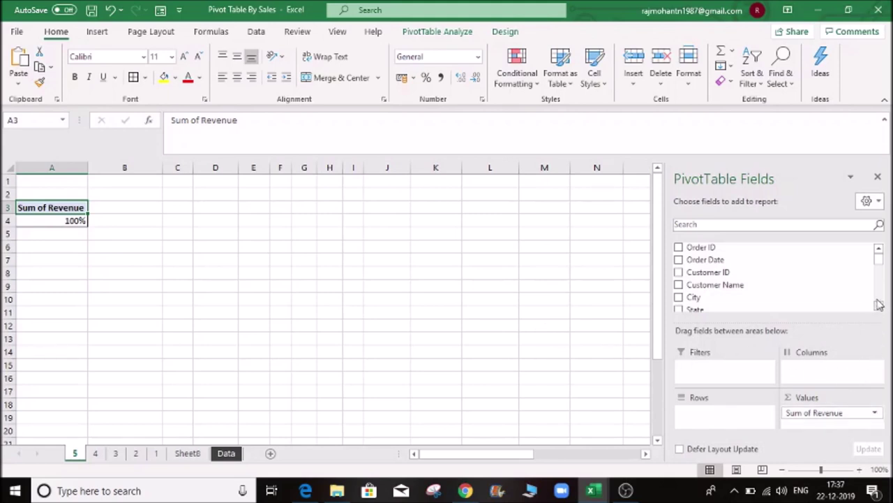
drag(881, 264, 882, 285)
drag(734, 307, 738, 417)
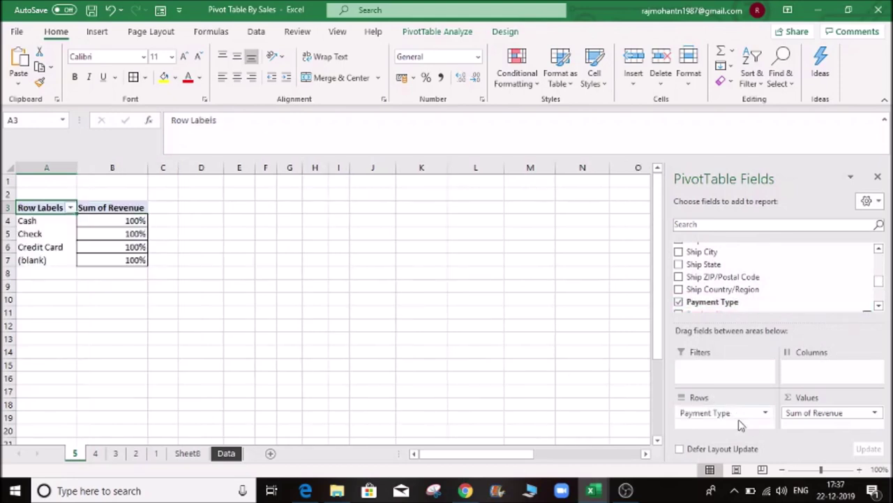
- Show the revenue values as plain sums with No Calculation instead of percentages
click(136, 223)
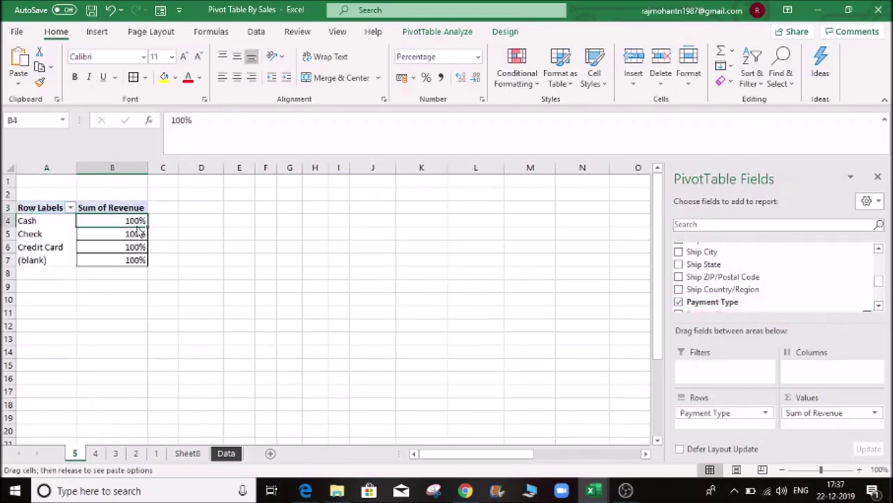
right_click(132, 222)
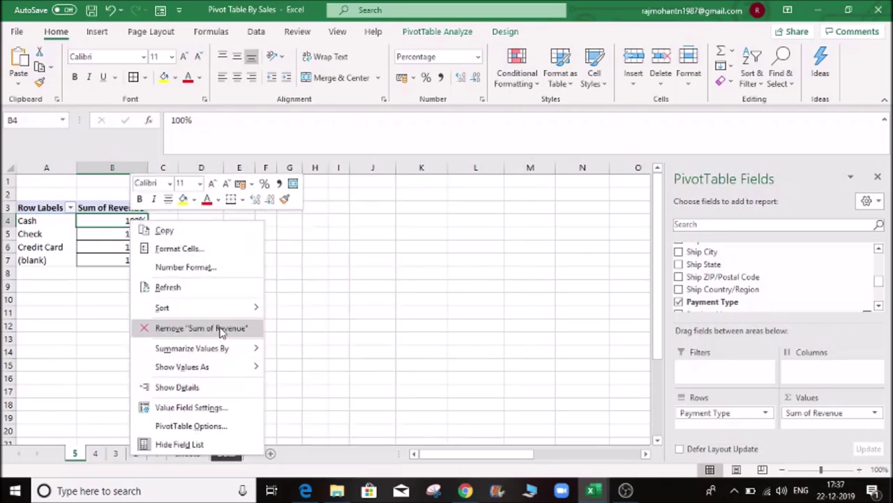
click(185, 327)
click(60, 238)
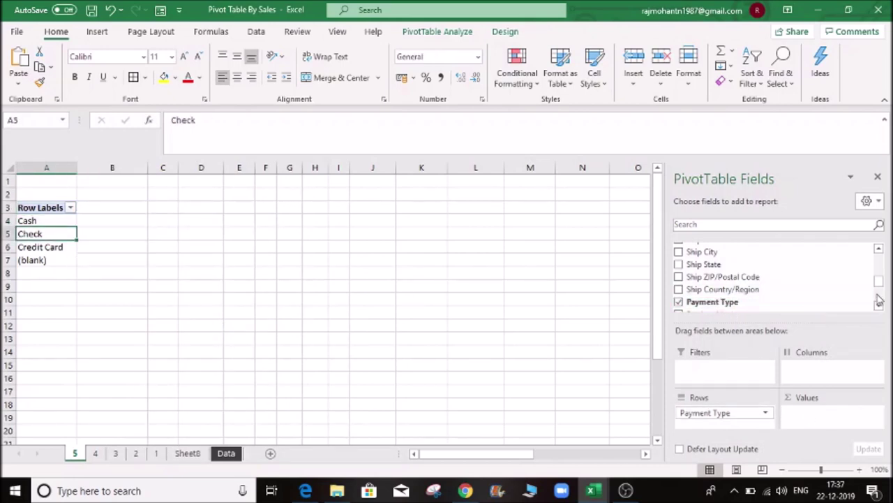
click(340, 292)
key(ctrl+z)
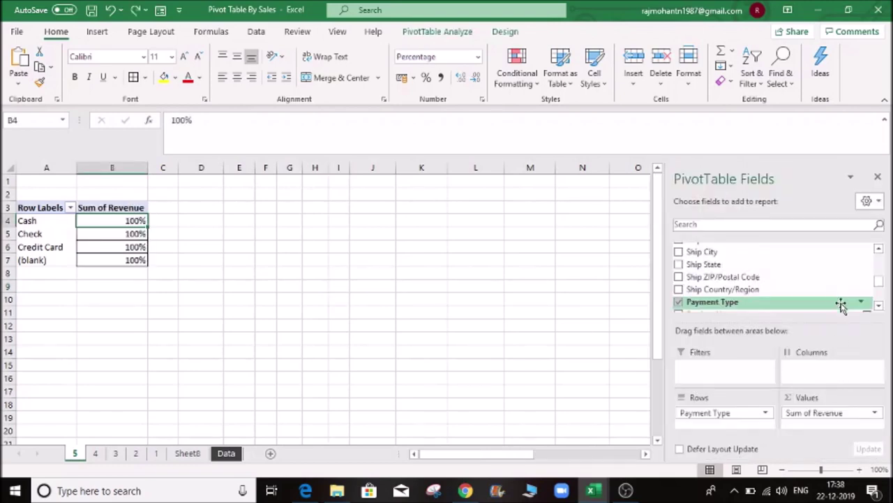
right_click(124, 222)
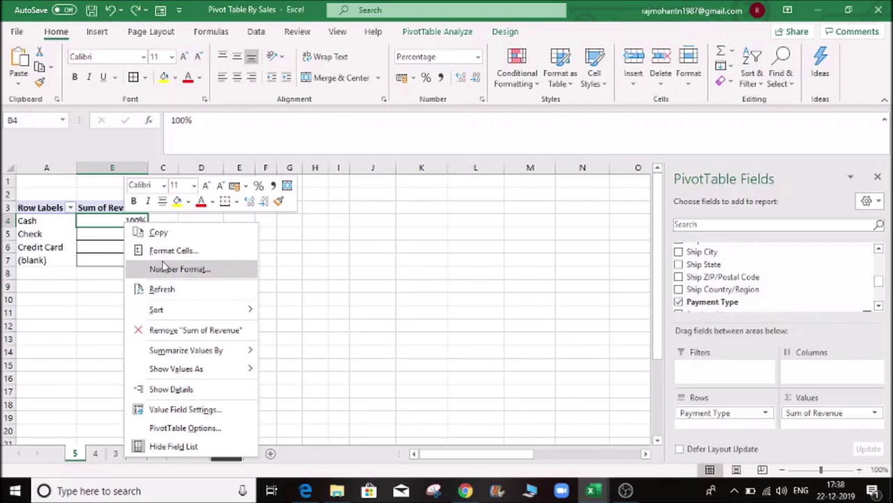
mouse_move(232, 375)
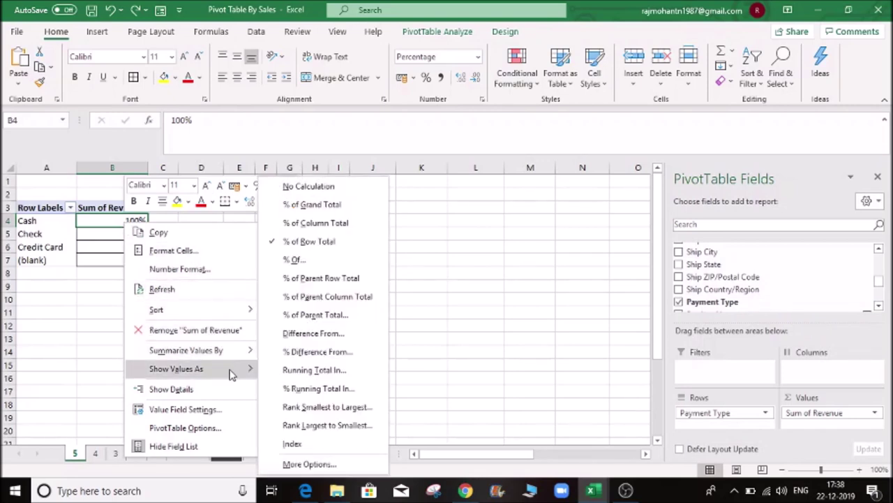
click(292, 187)
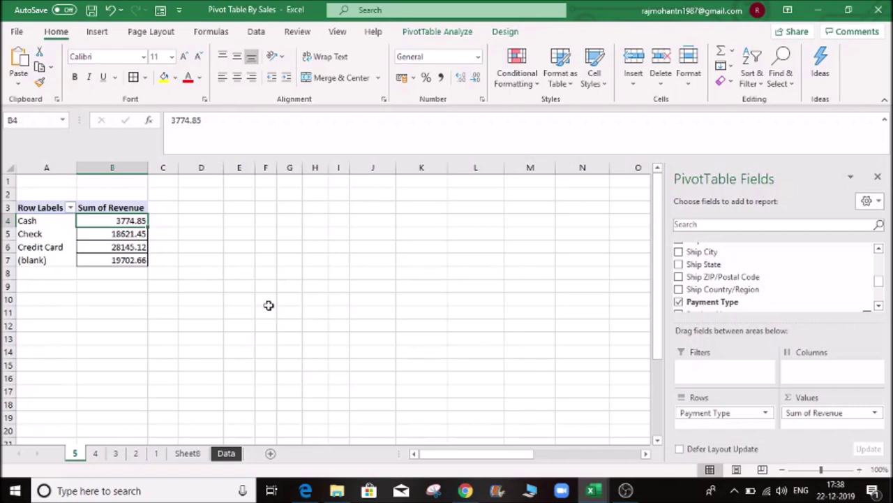
right_click(137, 221)
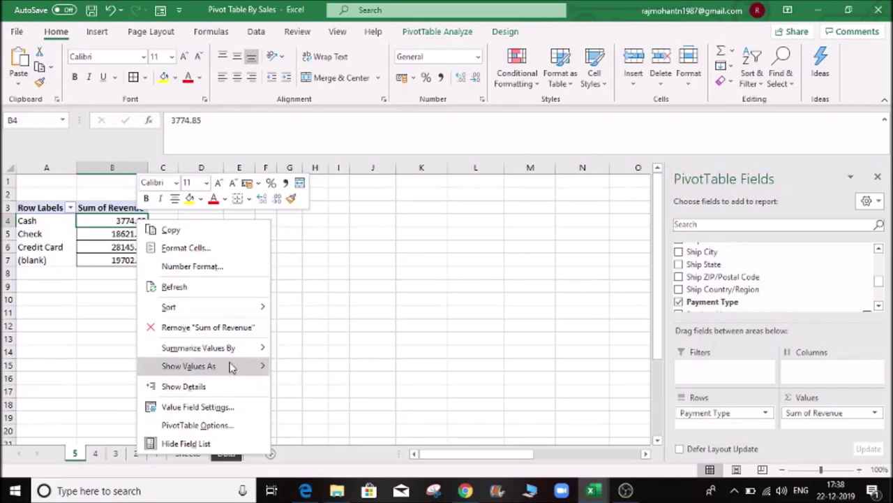
- Review Value Field Settings without changes and inspect the Cash, Check and Credit Card values
mouse_move(234, 365)
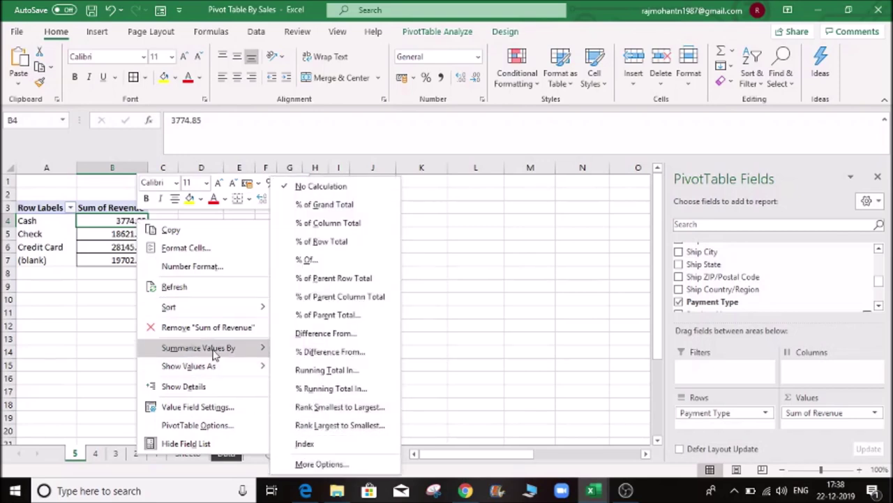
mouse_move(161, 351)
click(332, 463)
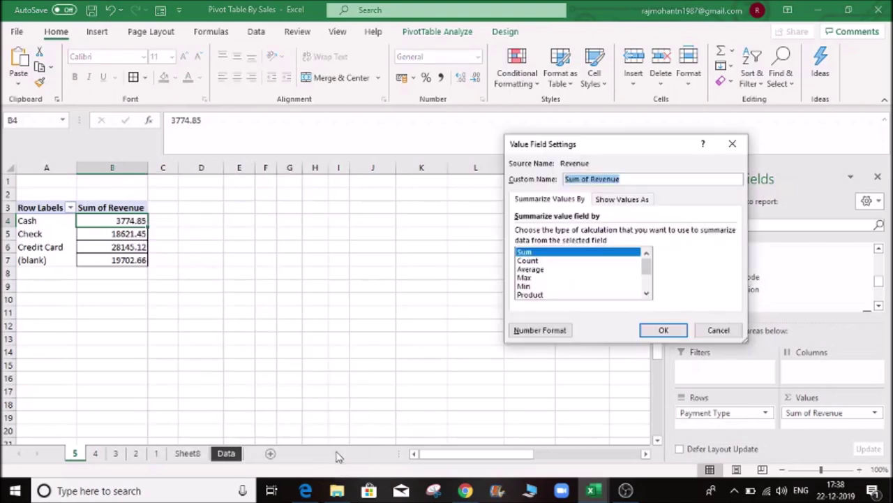
click(619, 201)
click(554, 202)
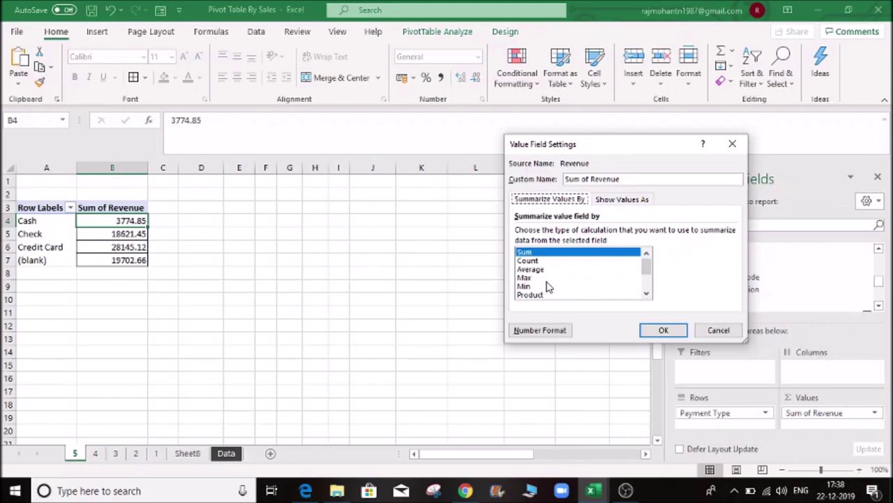
click(721, 332)
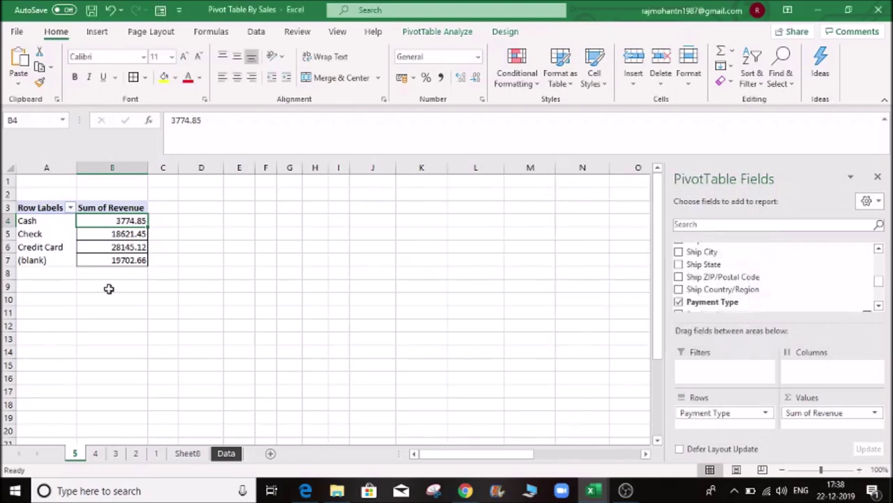
click(143, 248)
click(128, 222)
click(124, 235)
click(125, 220)
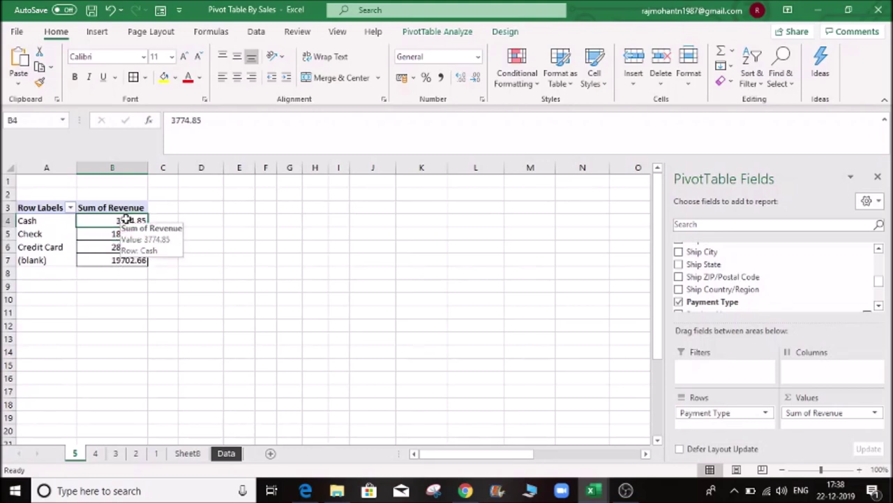
mouse_move(118, 235)
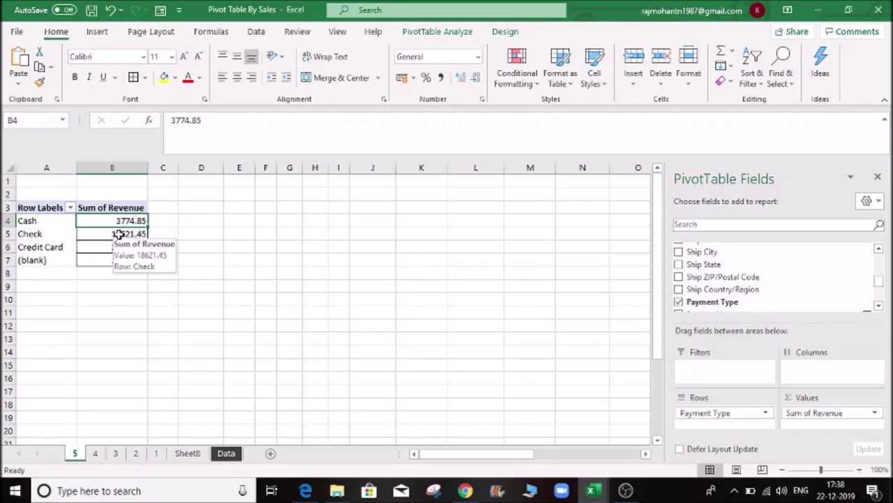
click(118, 234)
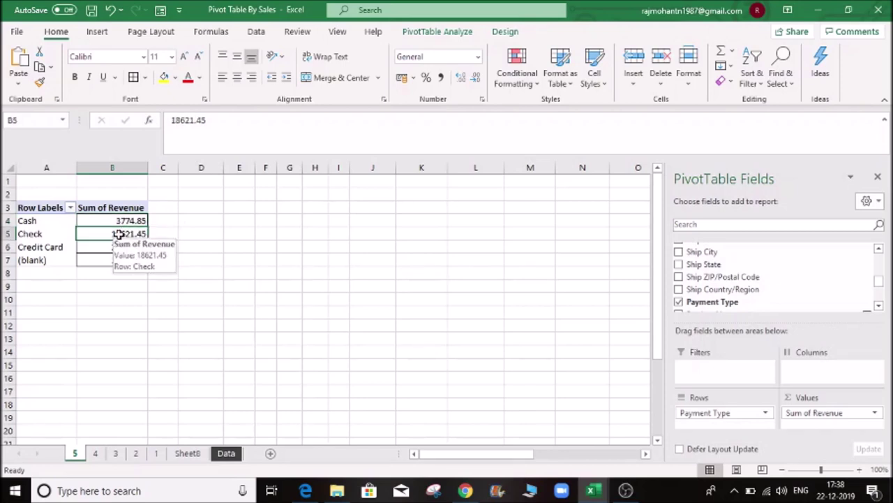
click(124, 250)
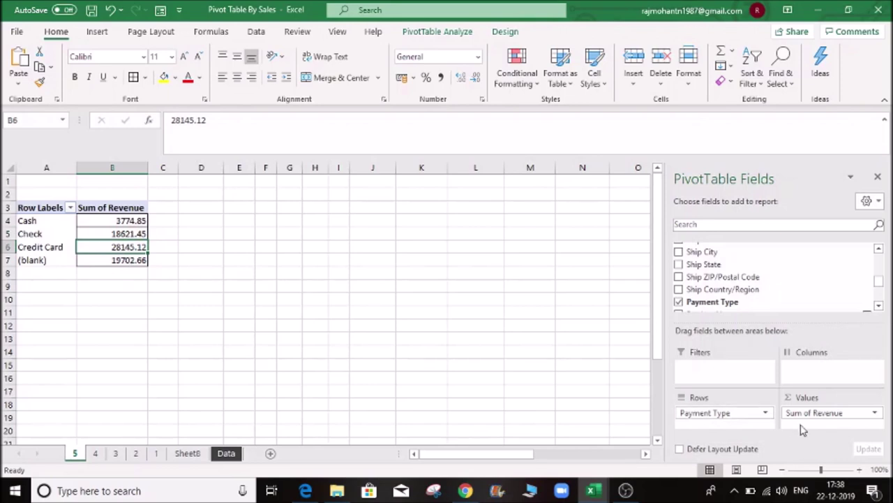
- Summarize Revenue as Count in Value Field Settings
click(876, 413)
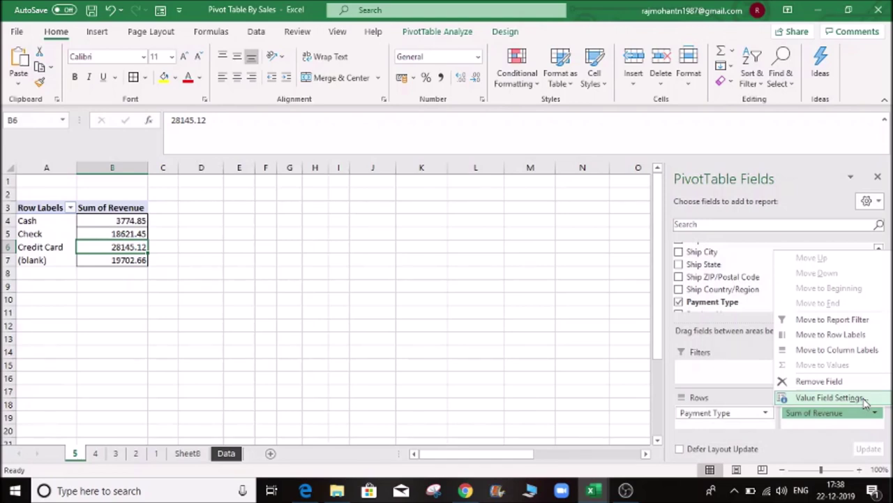
click(829, 397)
click(528, 260)
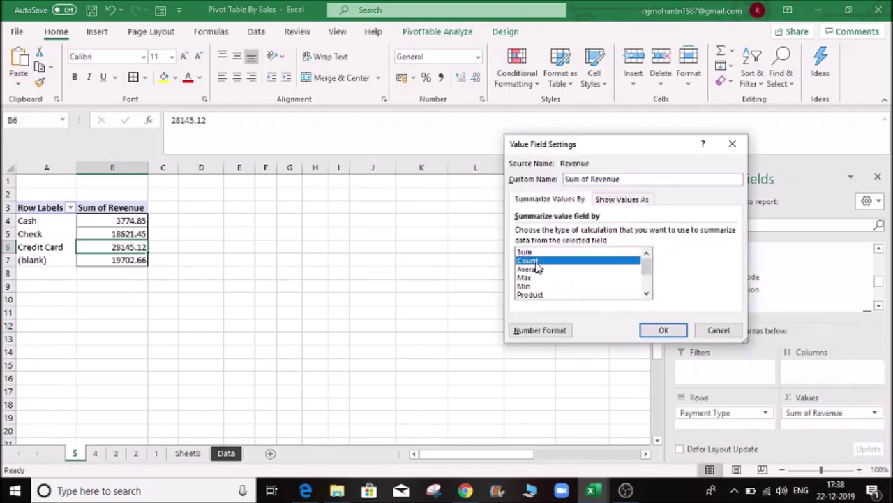
click(660, 330)
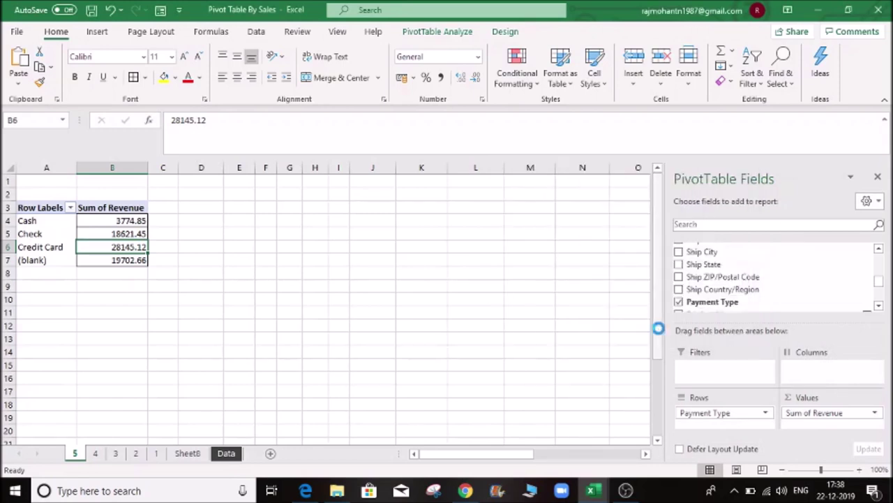
click(176, 285)
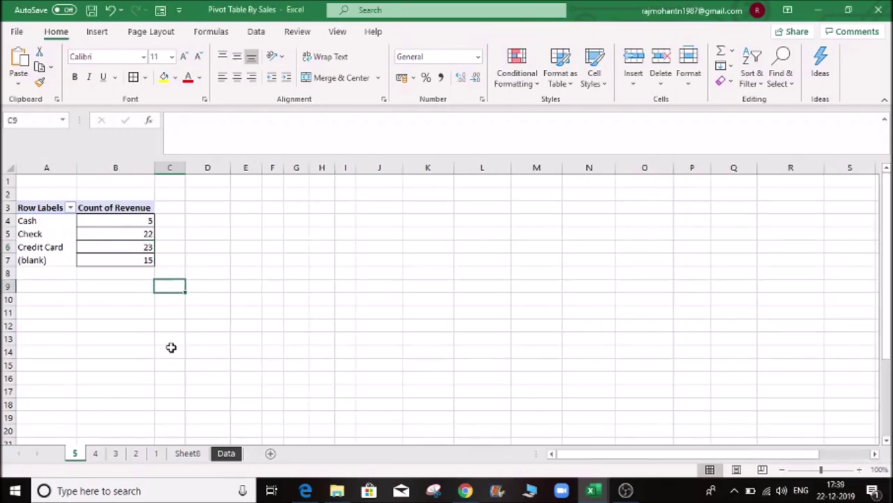
click(47, 259)
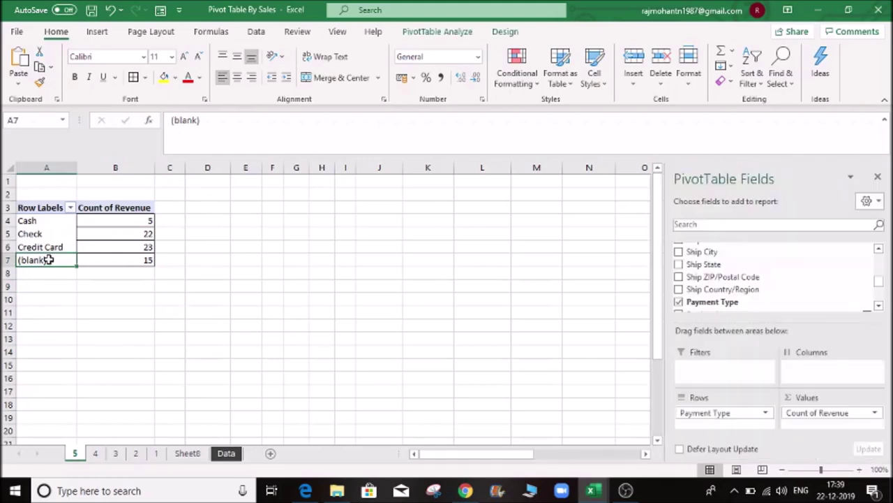
- Filter the (blank) payment type out of the pivot rows
click(71, 208)
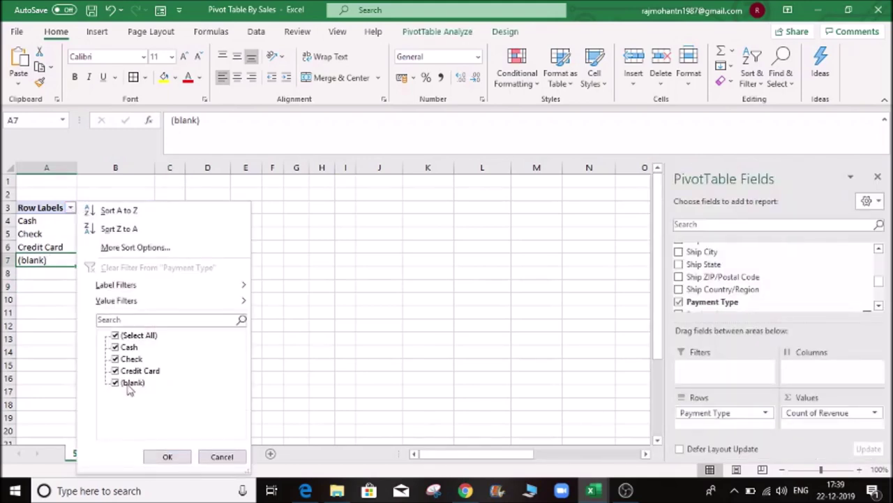
click(115, 384)
click(163, 456)
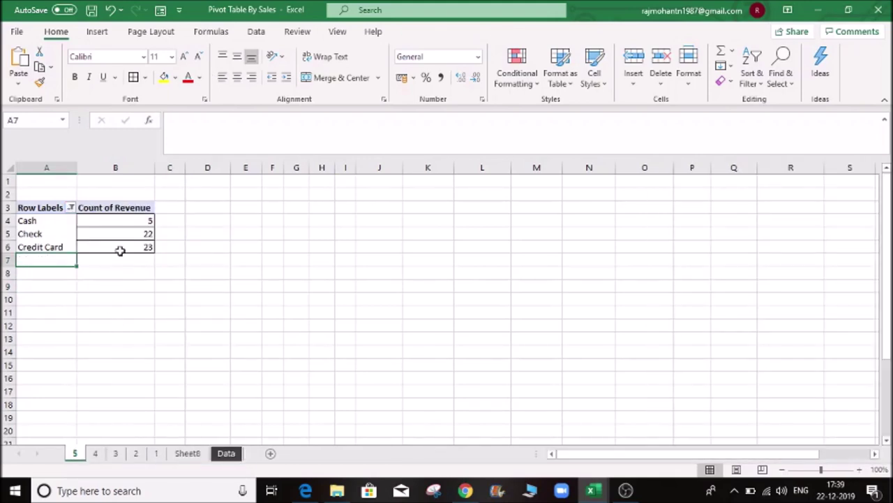
- Add Ship State as a filter set to CA, then move it into the columns
click(120, 224)
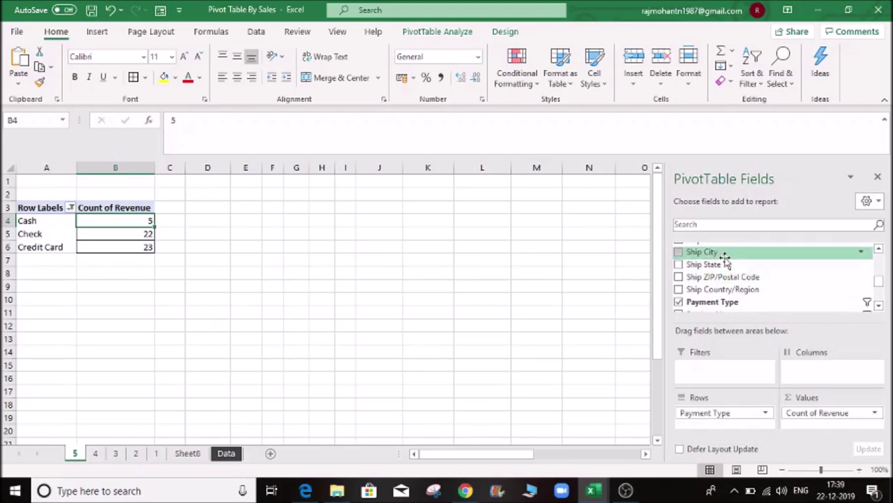
drag(719, 265, 733, 379)
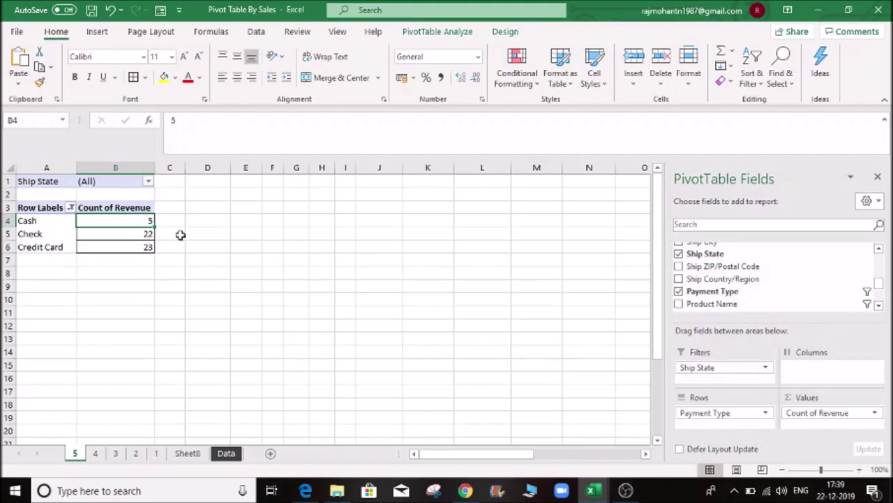
click(148, 181)
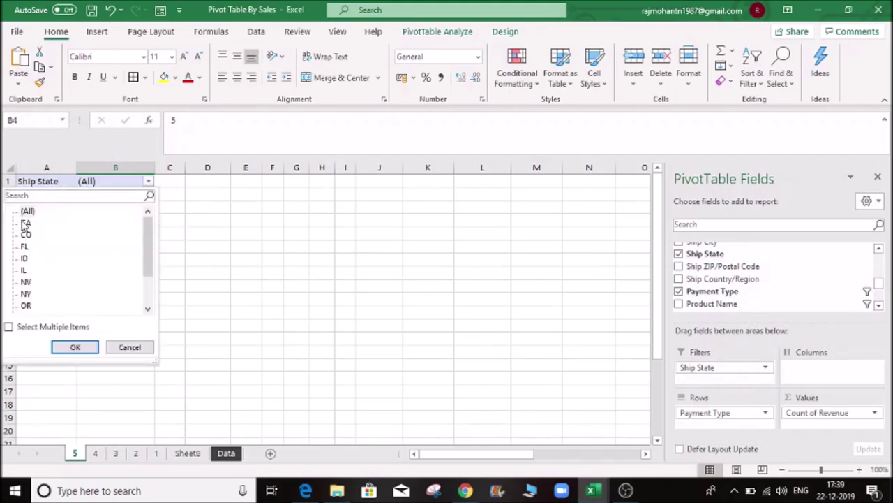
click(91, 347)
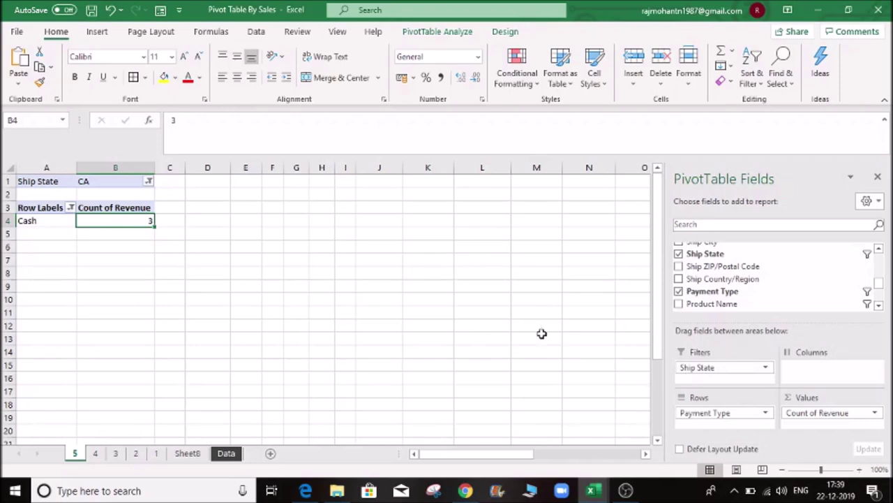
drag(720, 368, 836, 380)
- Check the payment-type counts for FL, IL, NV and NY, e.g. Credit Card 5 in NY
drag(207, 247, 305, 222)
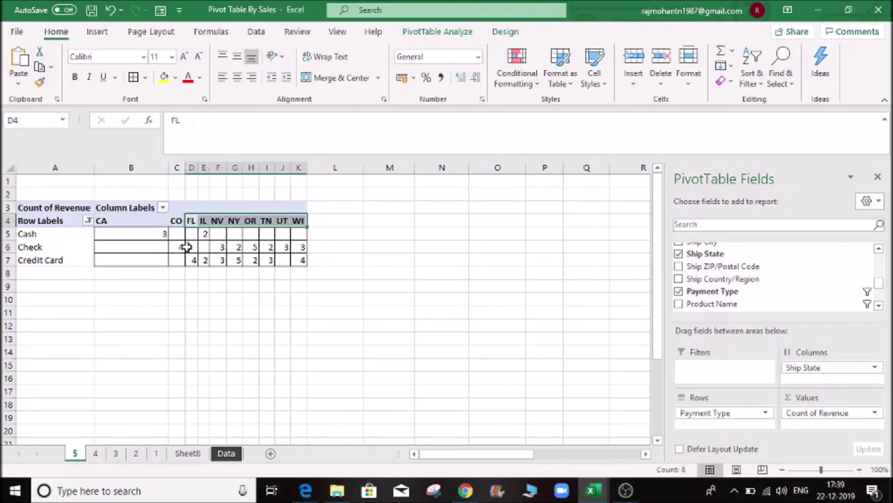
click(188, 247)
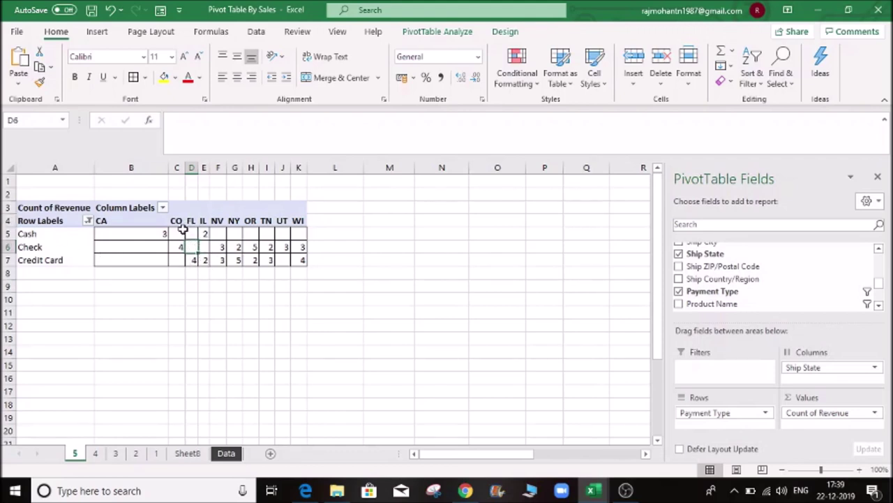
click(193, 260)
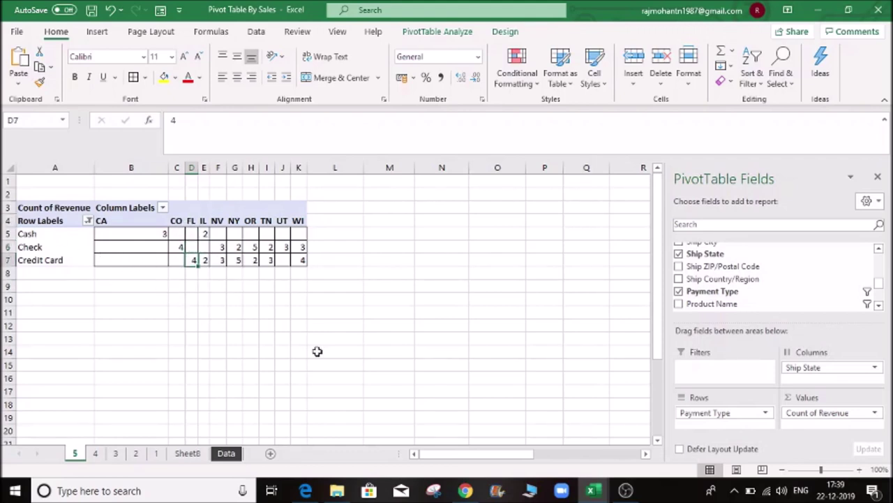
click(203, 234)
click(191, 232)
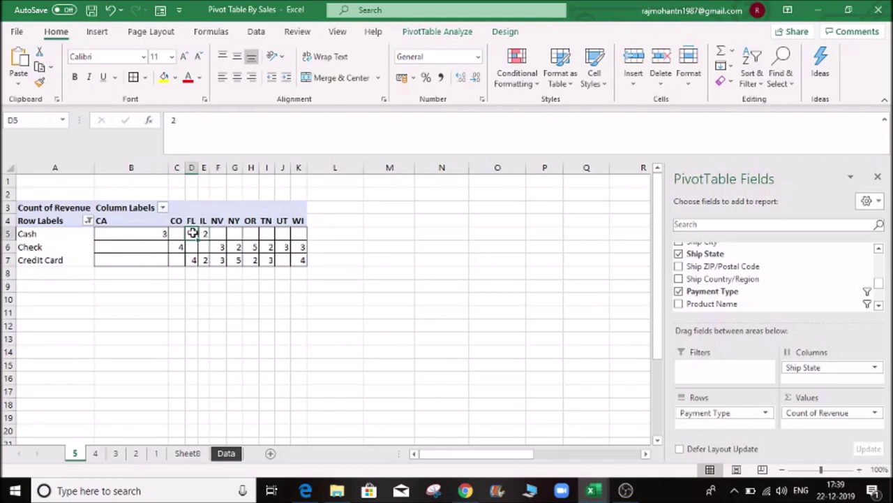
click(188, 247)
click(218, 247)
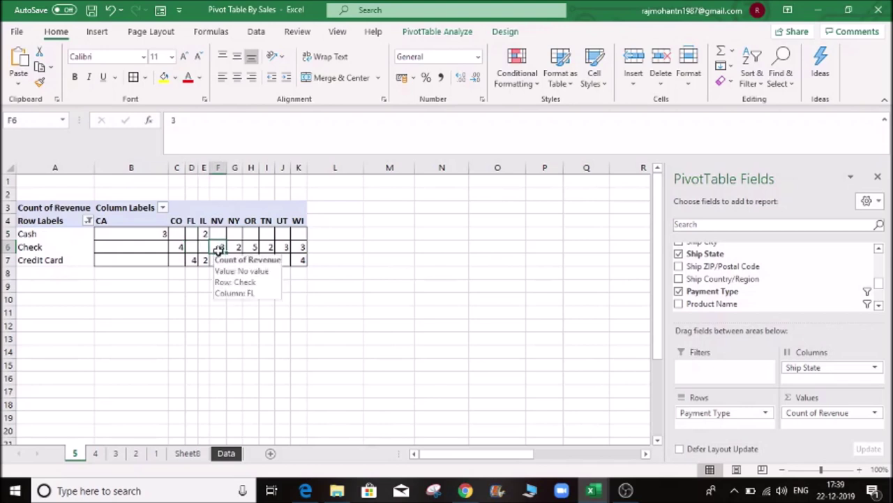
click(239, 247)
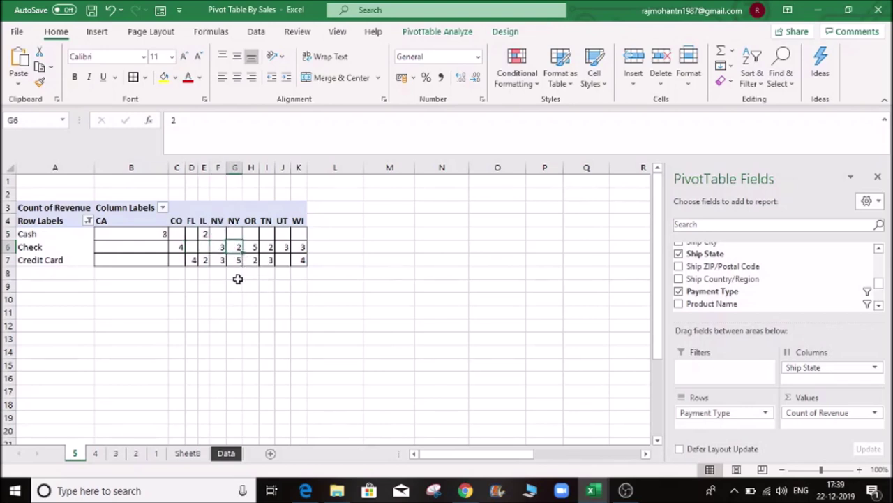
click(237, 260)
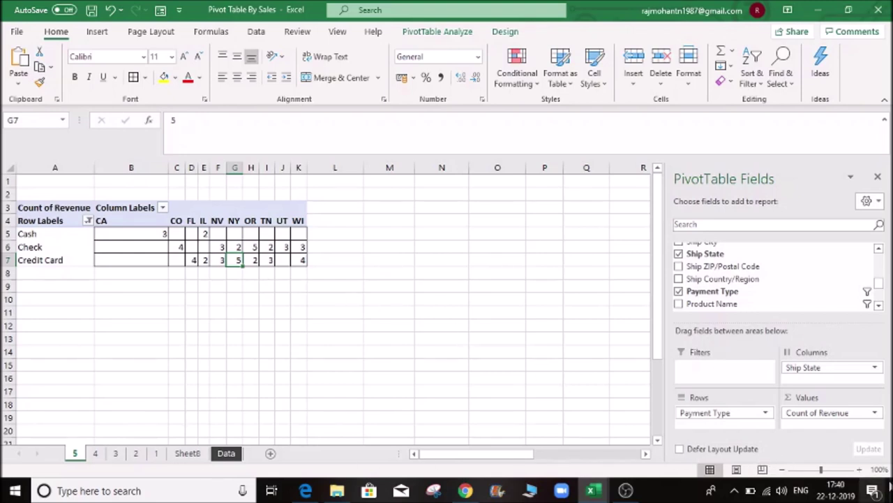
- Zoom the sheet in three steps so the pivot reads larger
click(860, 470)
click(860, 469)
click(860, 470)
click(859, 470)
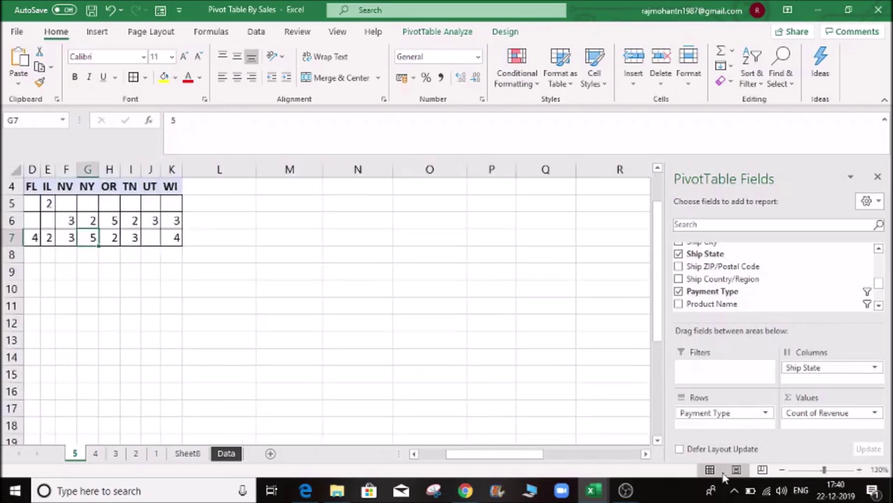
drag(492, 455, 419, 457)
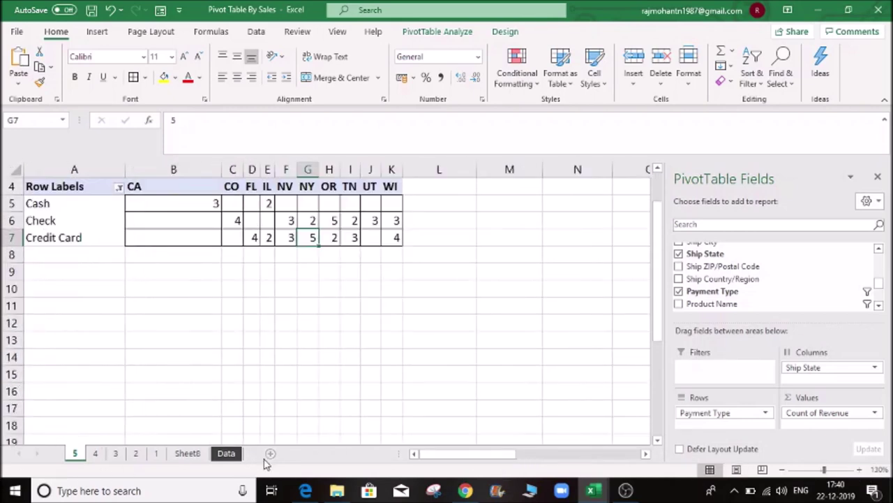
right_click(74, 458)
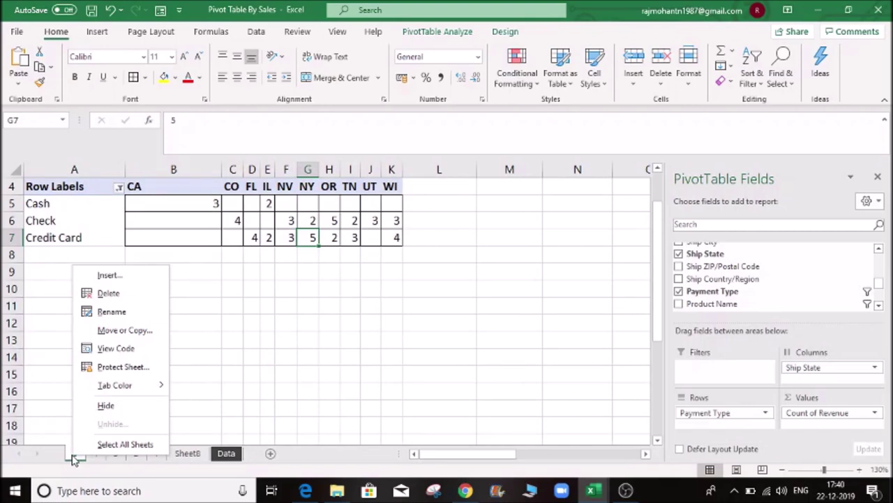
- Copy sheet 5, move the copy to the front, and rename it 6
click(126, 330)
click(79, 368)
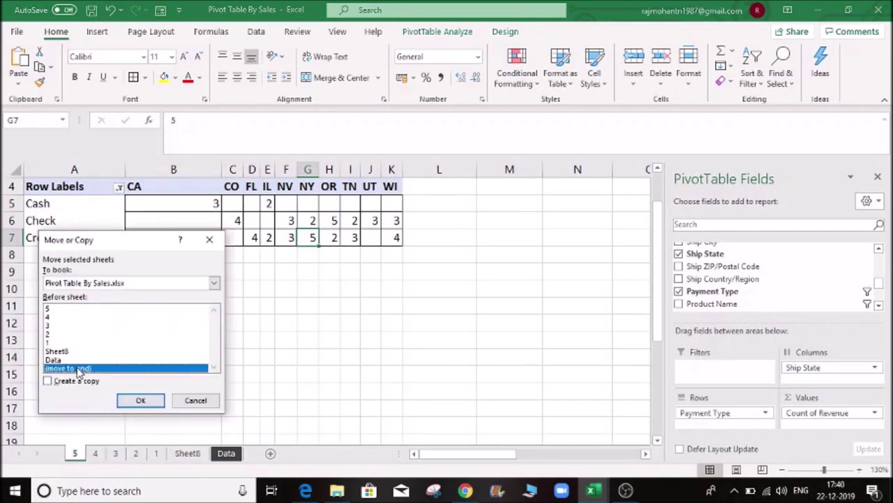
click(77, 383)
click(141, 401)
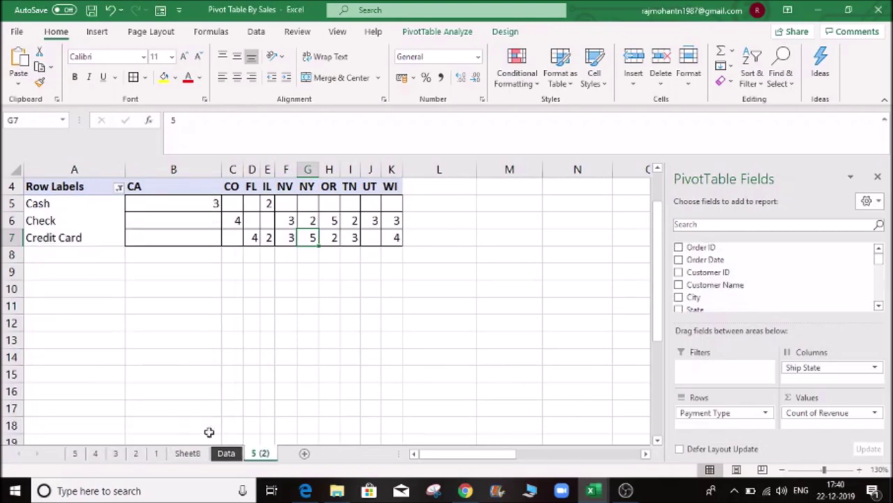
drag(157, 438, 69, 464)
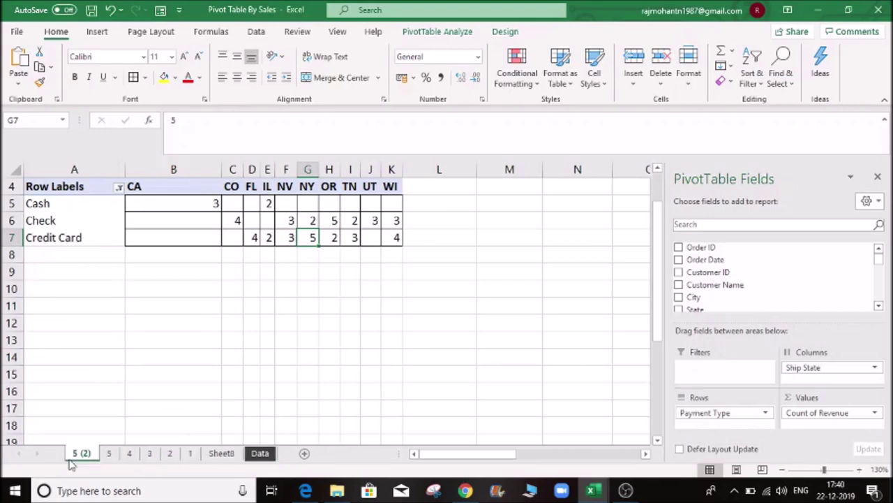
double_click(82, 453)
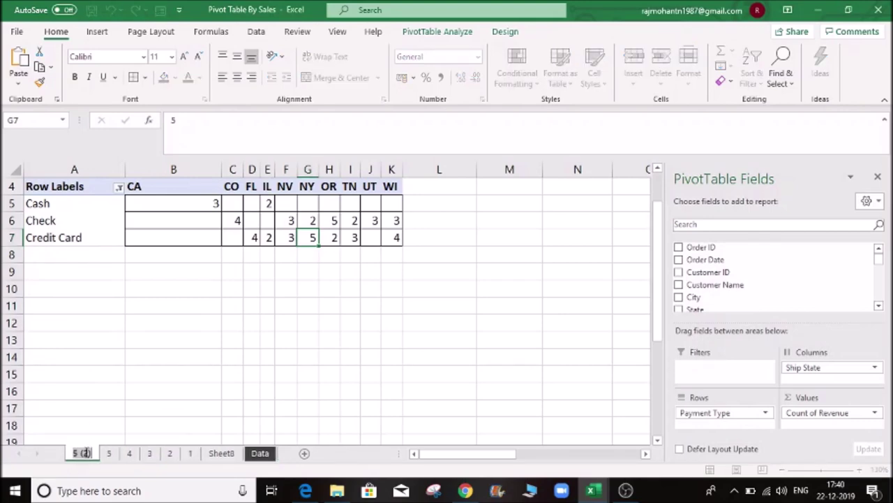
text(6)
click(192, 379)
click(191, 379)
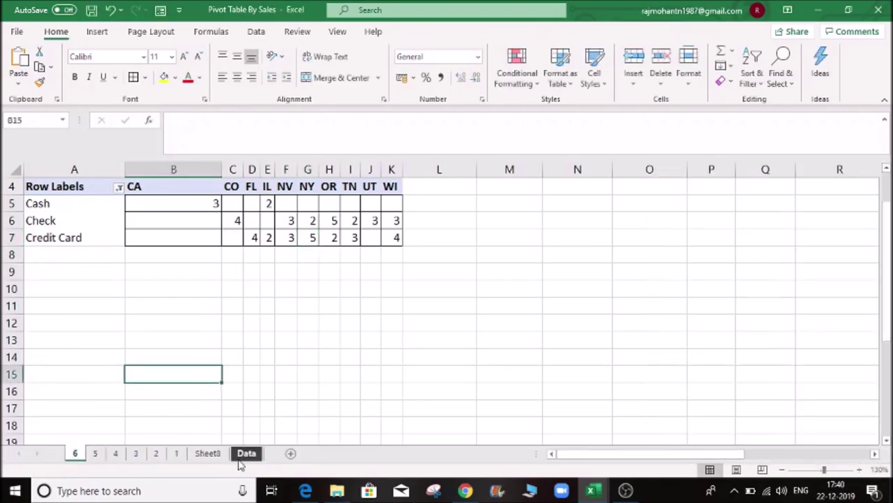
- Check the 'Best seeling states' task note on the Data sheet, then return to sheet 6
click(245, 453)
click(590, 354)
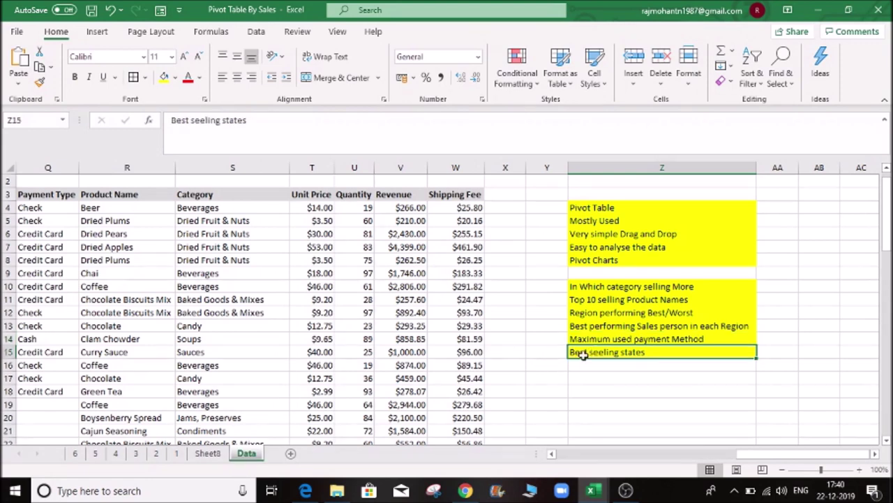
click(75, 453)
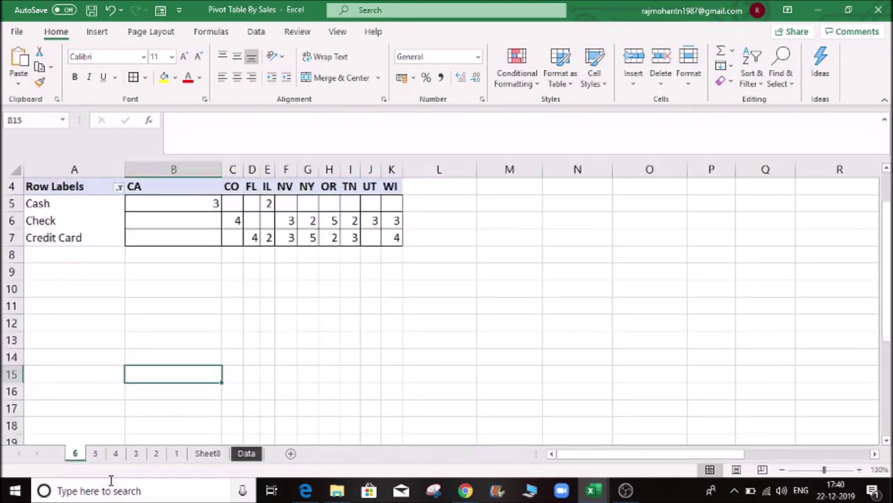
click(158, 244)
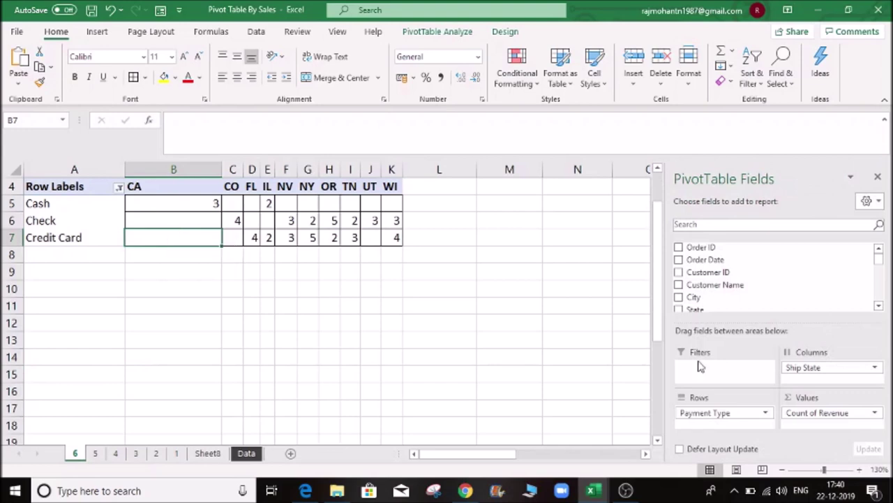
- Remove Payment Type, switch Revenue back to Sum, and list Ship State down the rows
drag(722, 412, 434, 337)
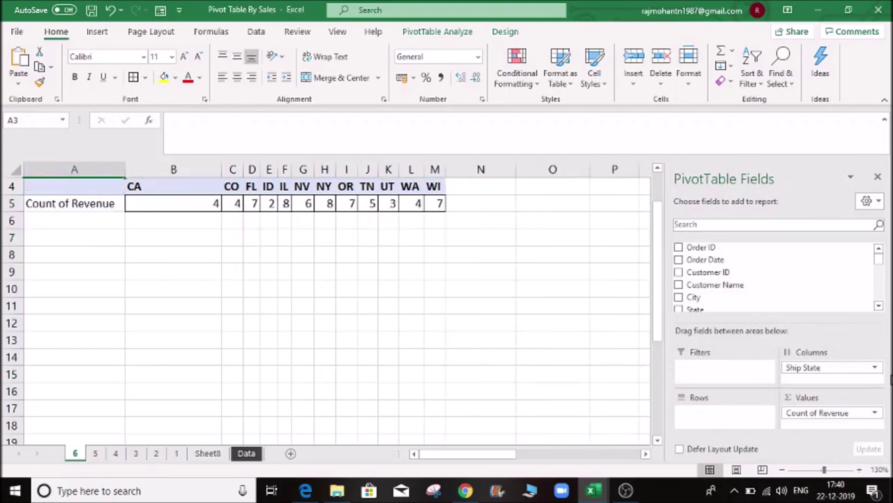
click(875, 413)
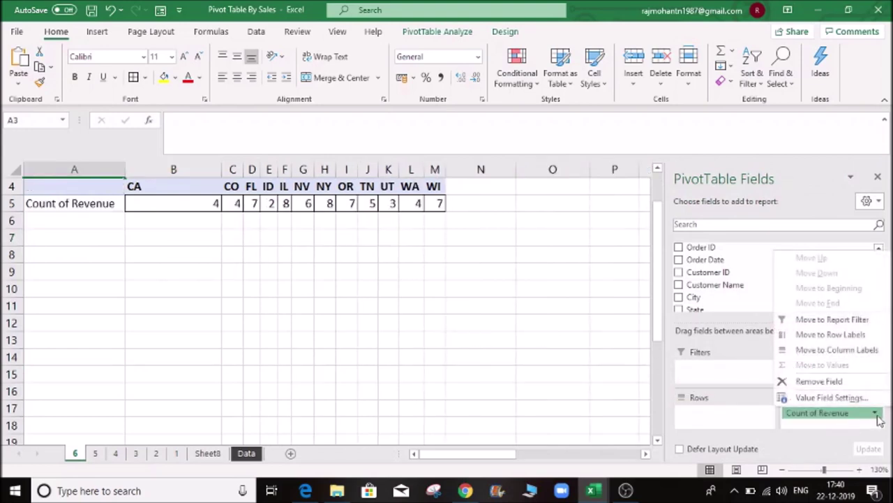
click(830, 398)
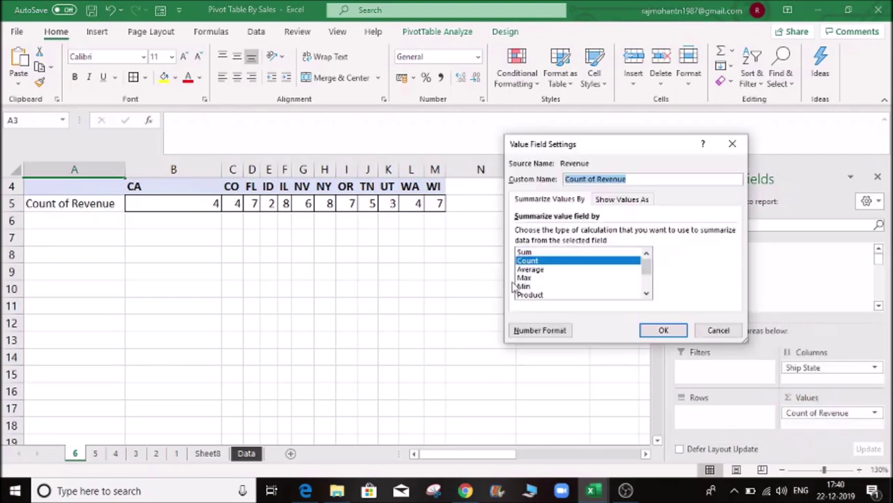
click(527, 252)
click(661, 329)
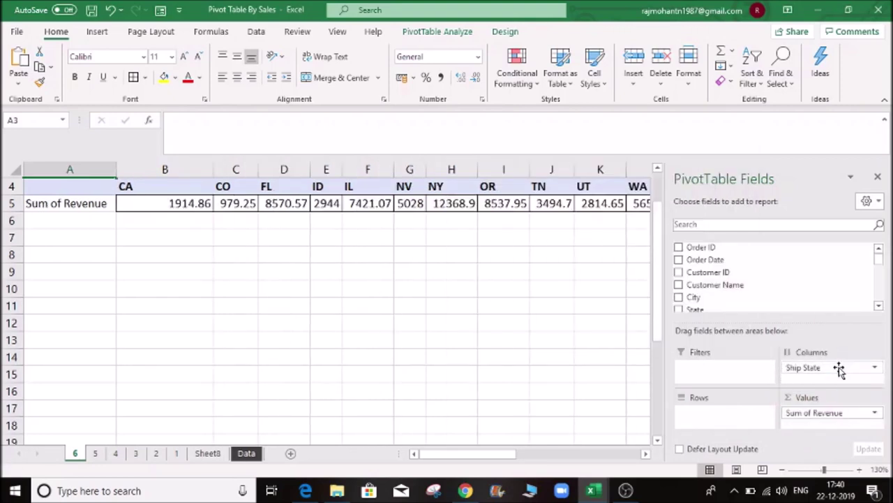
drag(839, 370, 741, 415)
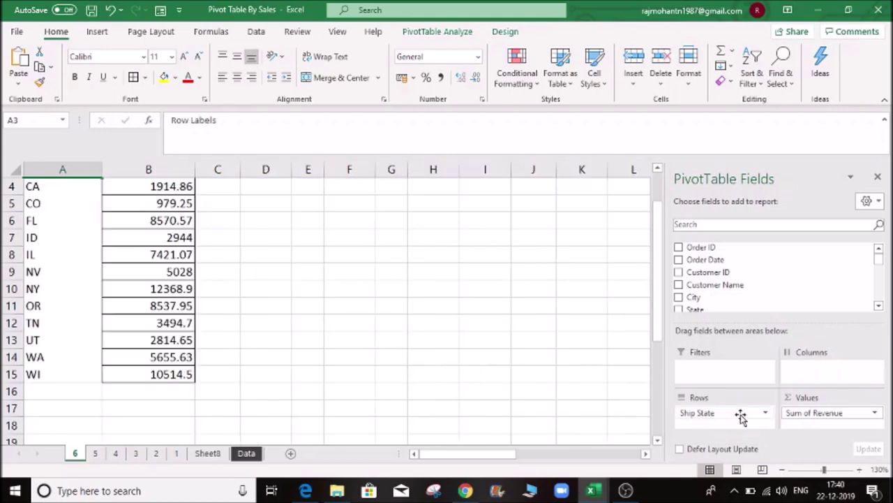
scroll(357, 368, up, 1)
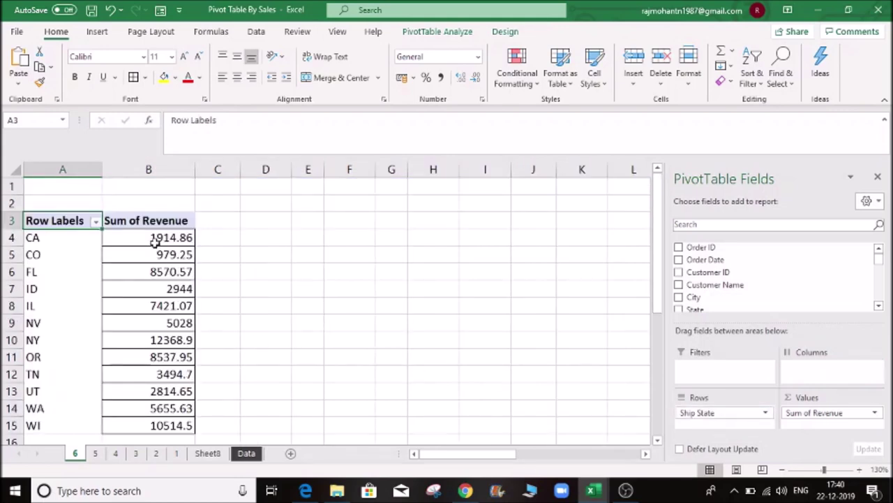
click(128, 240)
- Sort the states by Sum of Revenue from largest to smallest
click(95, 222)
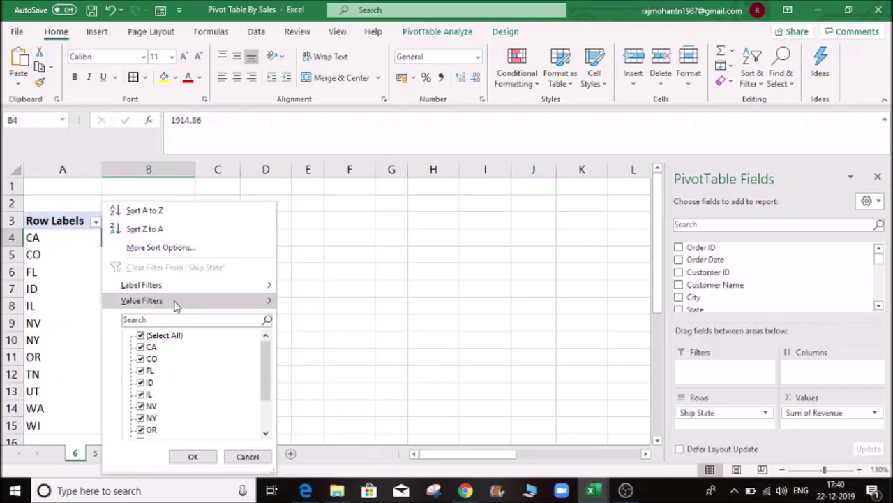
mouse_move(176, 304)
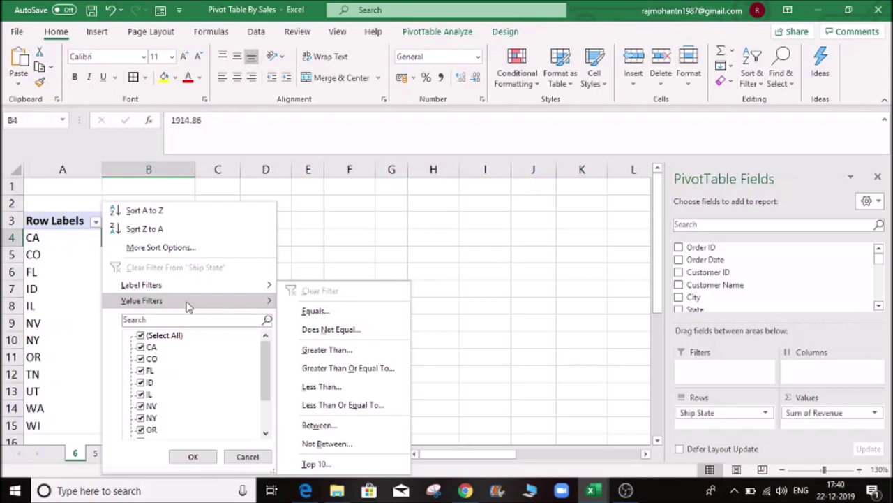
click(156, 208)
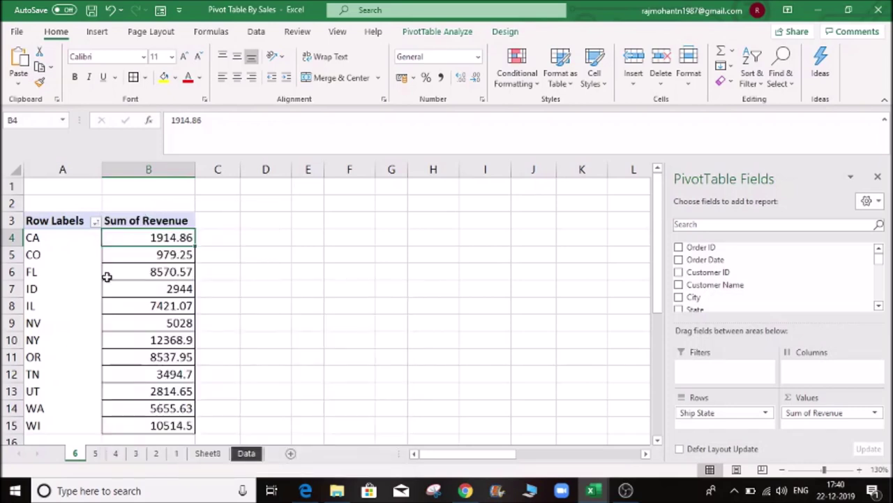
right_click(186, 234)
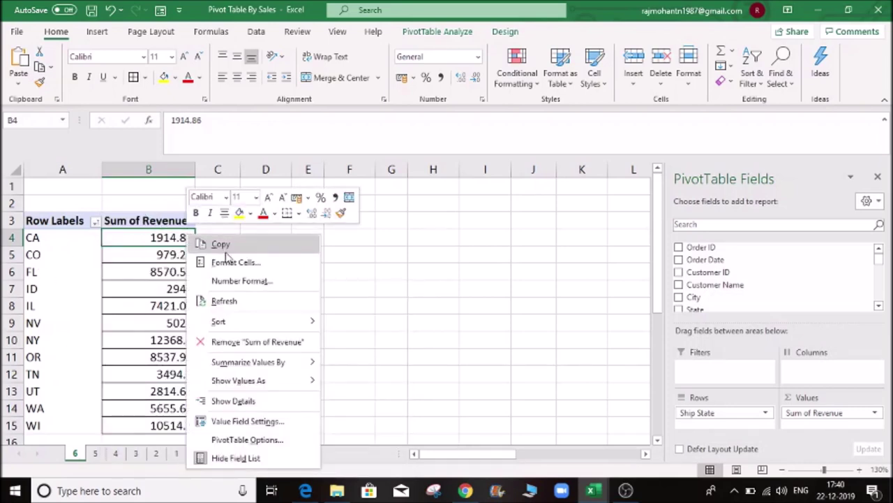
mouse_move(273, 321)
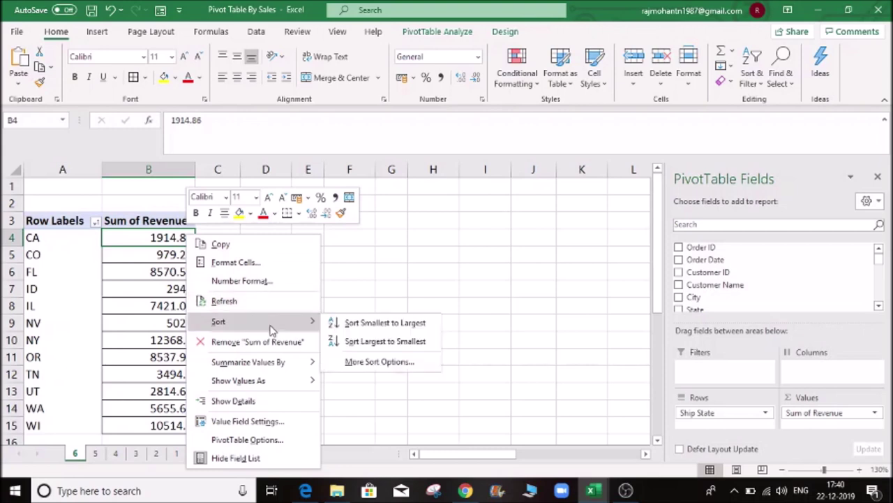
click(363, 338)
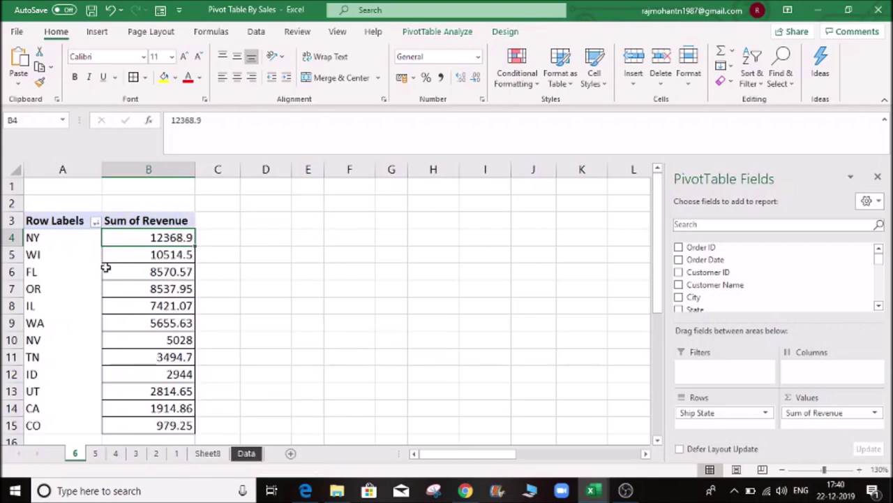
- Review the ranked states: NY first, WI second, FL at 8570.57
click(44, 238)
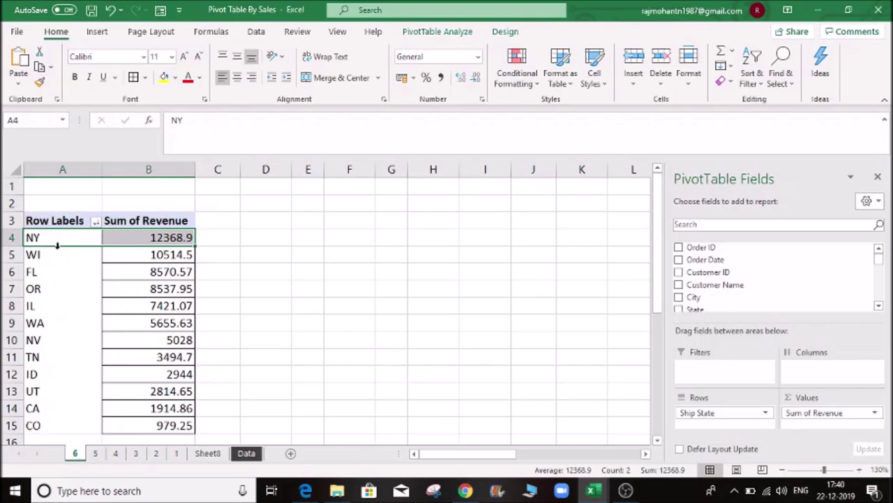
click(56, 259)
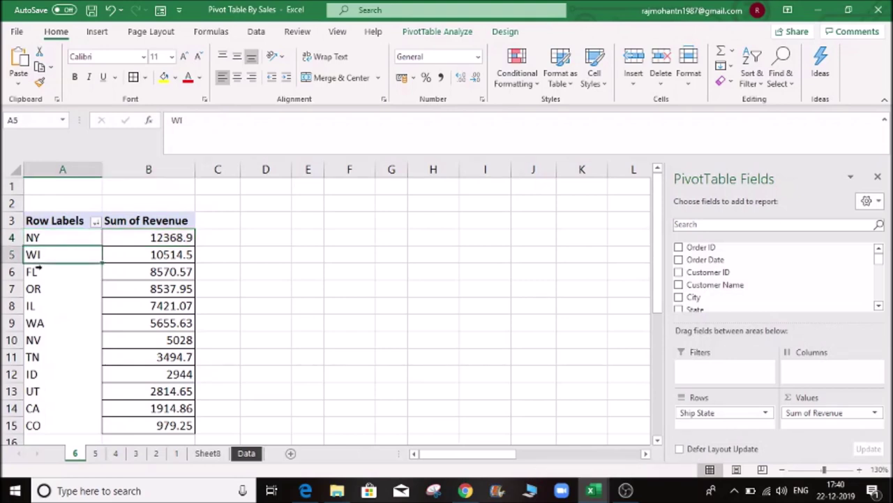
click(37, 269)
click(67, 280)
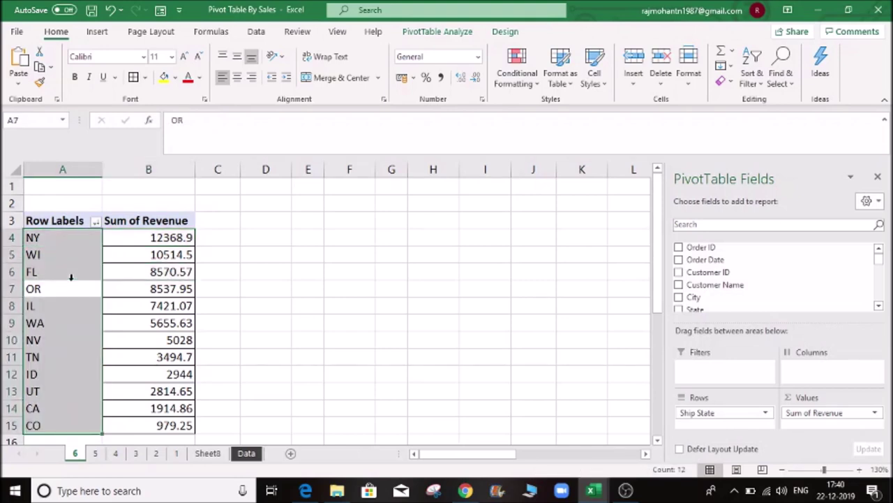
click(60, 266)
click(67, 273)
click(119, 271)
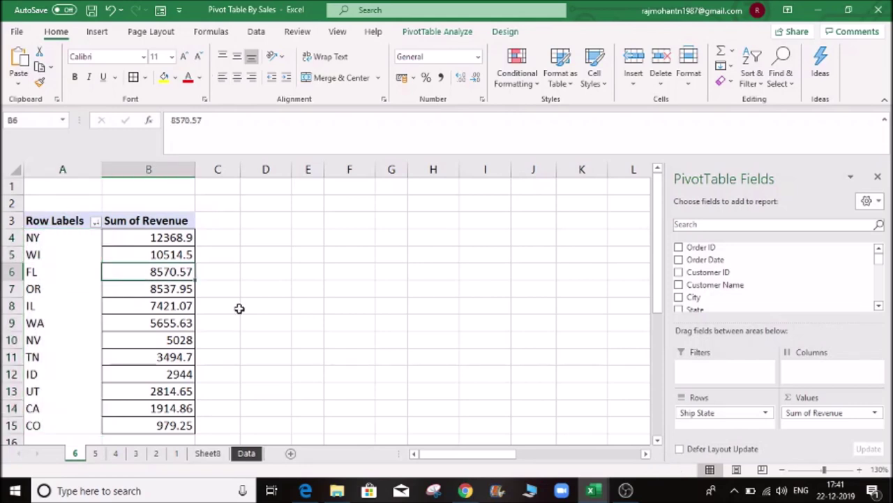
- Copy the first eleven orders, A4:W14, on the Data sheet
click(246, 453)
click(197, 327)
click(212, 209)
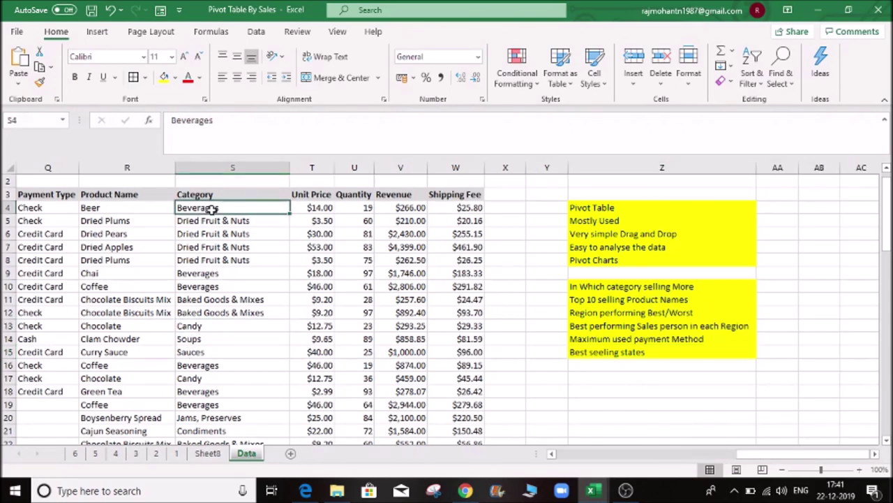
key(Home)
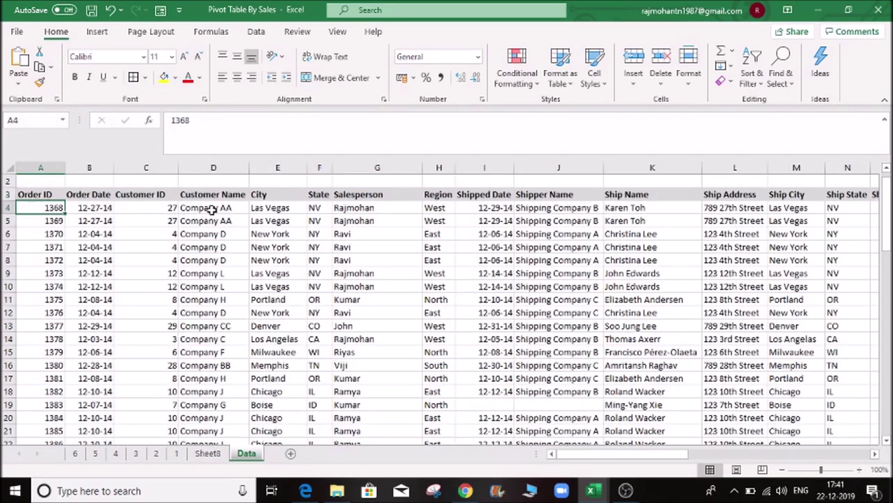
key(ctrl+shift+Right)
key(shift+Down)
key(shift+Down)
key(shift+Down)
key(shift+Down)
key(shift+Down)
key(shift+Down)
key(shift+Down)
key(shift+Down)
key(shift+Down)
key(shift+Down)
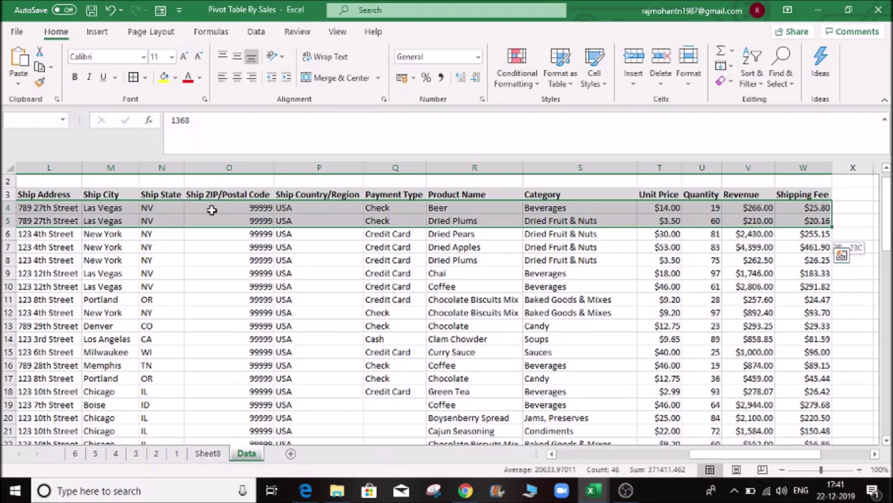
key(ctrl+c)
- Paste the copied orders into the first empty row, starting at A69
key(ctrl+Home)
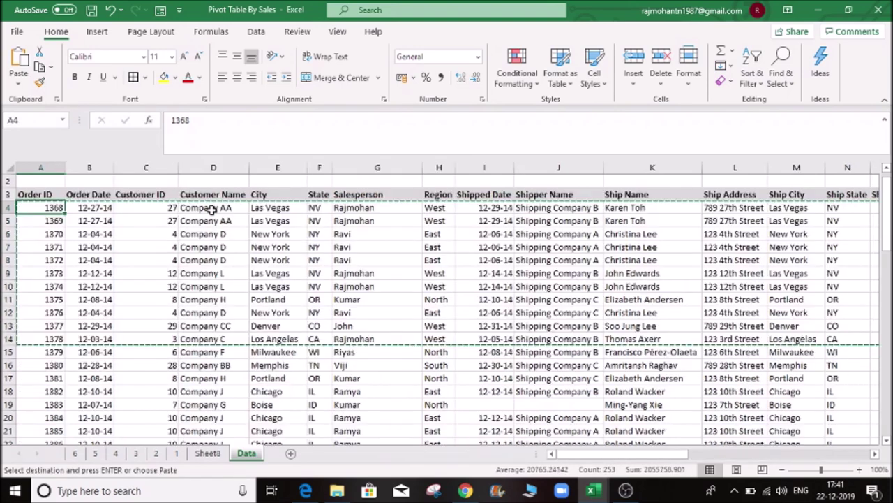
key(ctrl+Down)
key(Down)
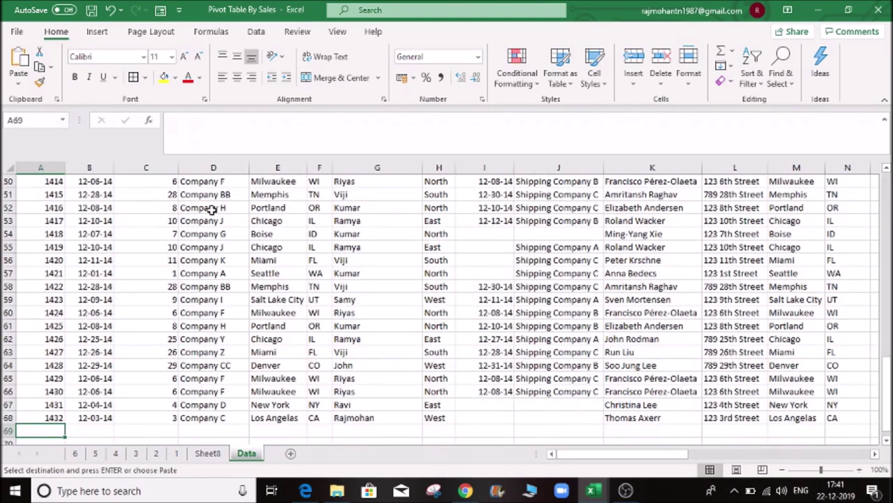
key(ctrl+v)
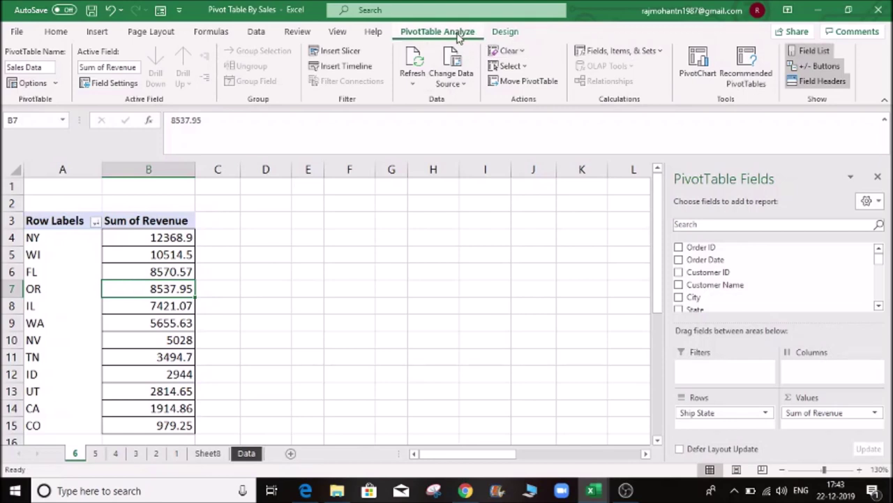
- Open Change Data Source and clear the old range Data!$A$3:$W$68
click(459, 89)
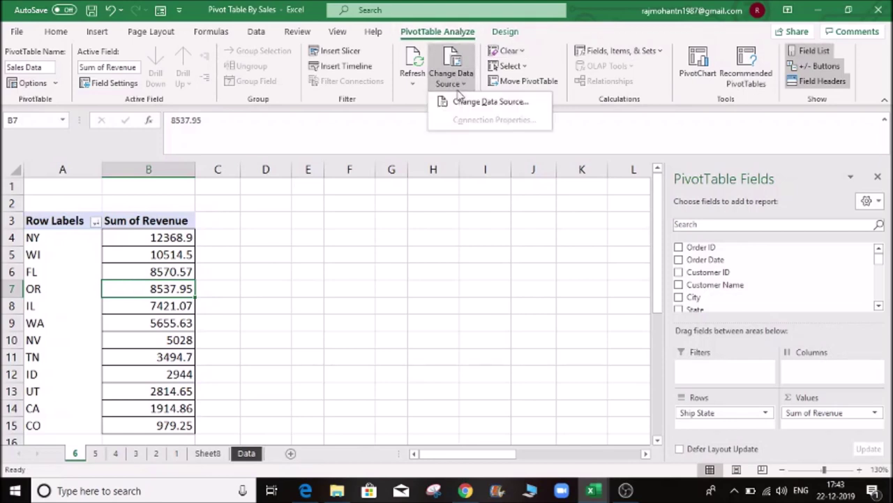
click(469, 103)
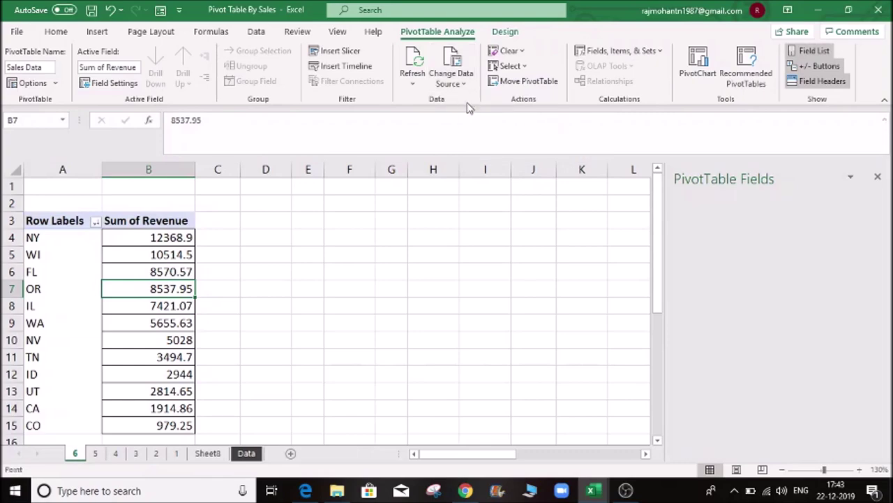
drag(888, 209, 887, 242)
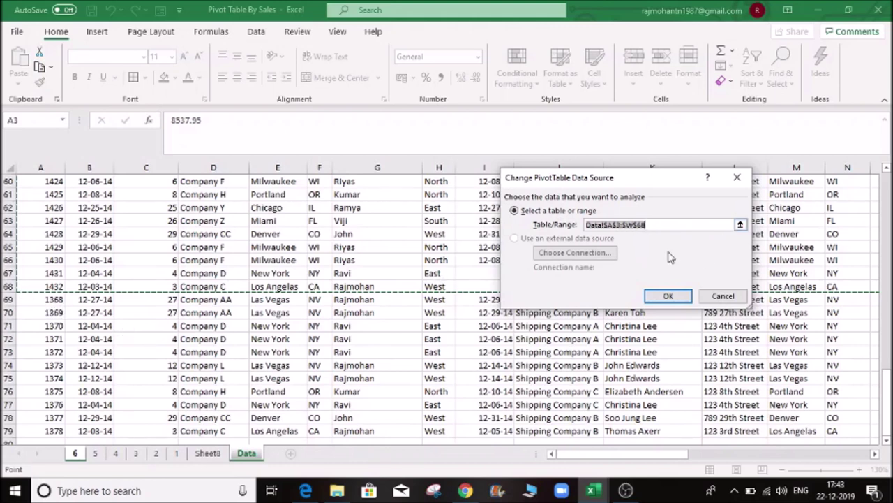
click(646, 225)
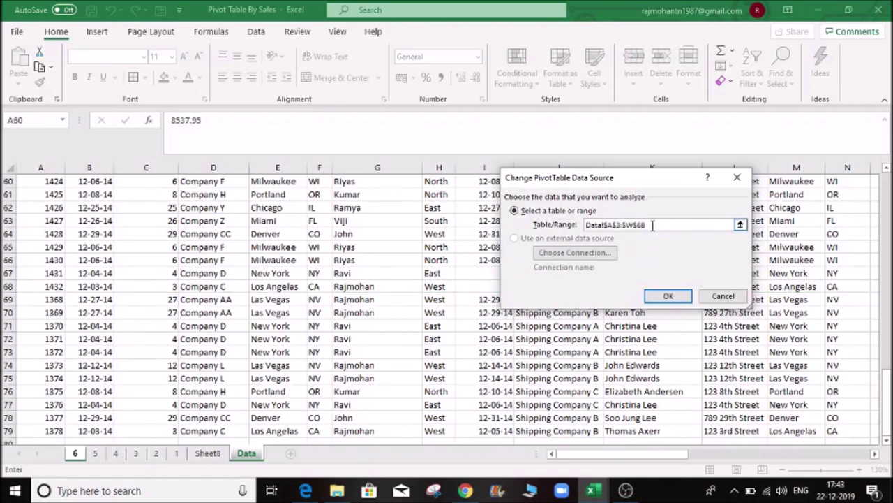
key(BackSpace)
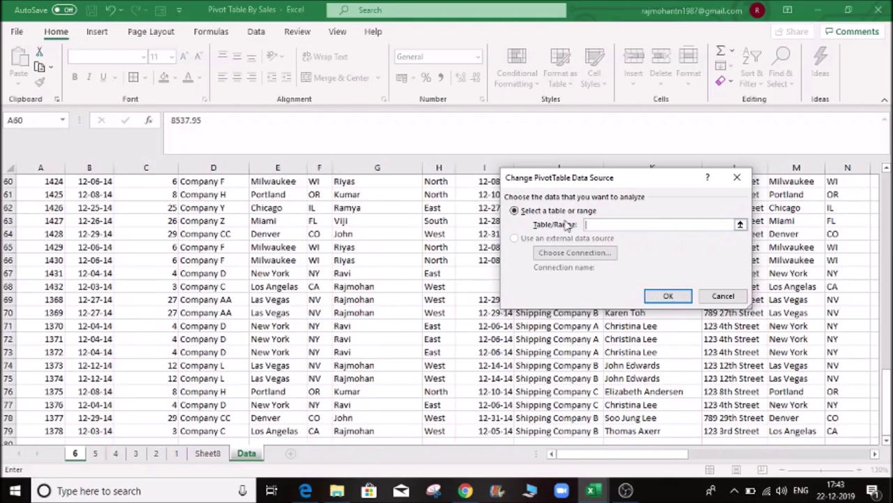
- Set the source to Data!$A$3:$W$79 and refresh the pivot totals
click(740, 225)
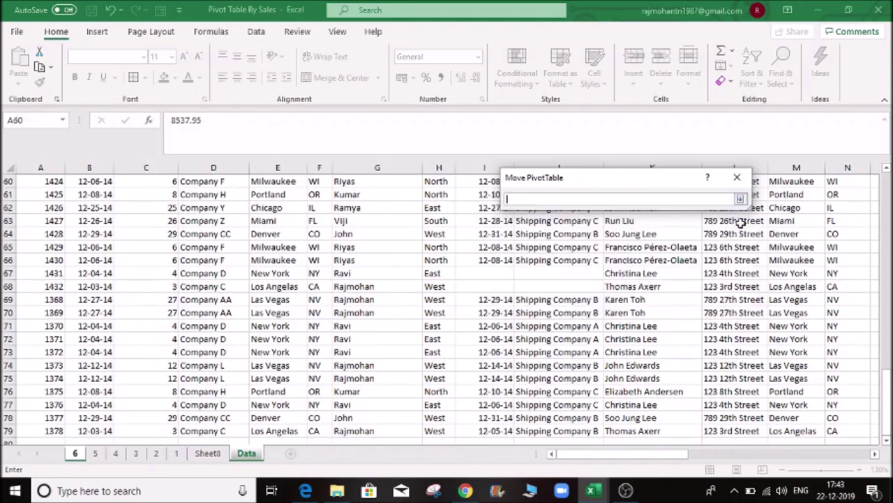
click(349, 250)
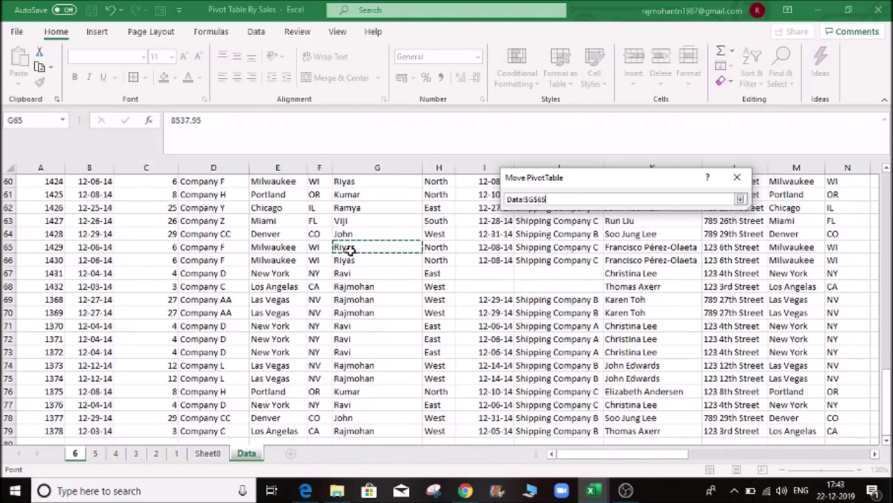
key(ctrl+a)
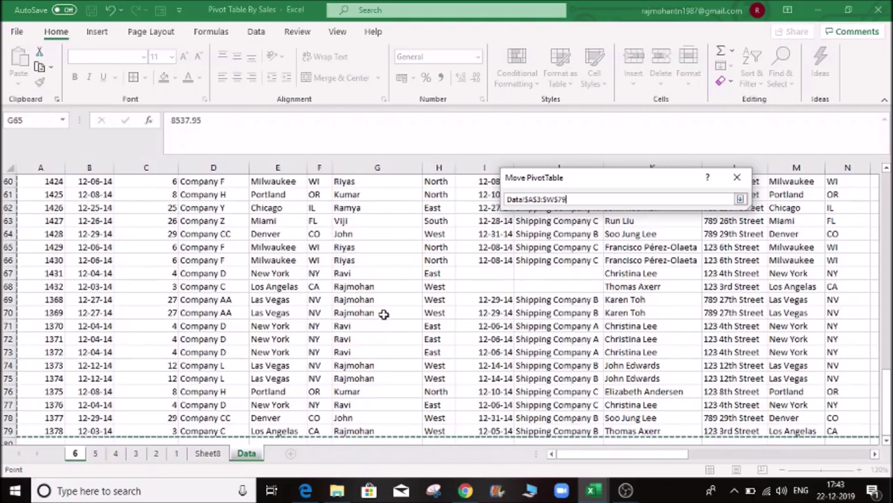
scroll(384, 314, down, 3)
scroll(383, 314, up, 11)
scroll(384, 314, up, 12)
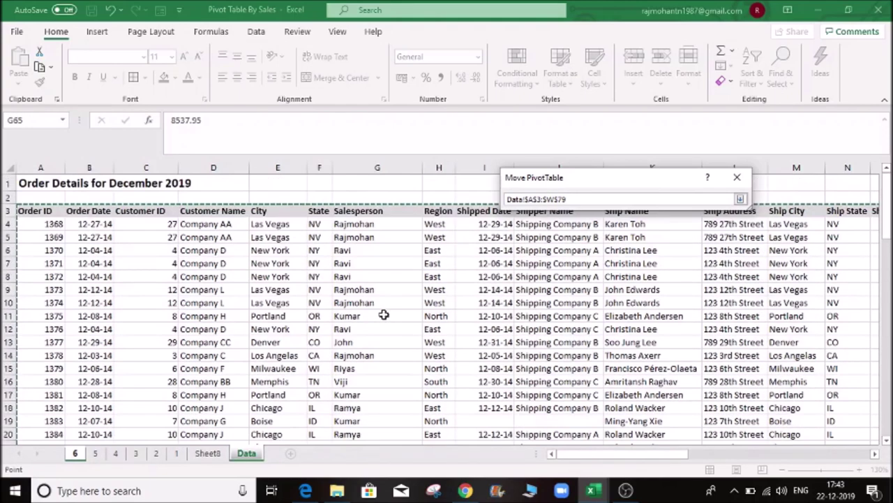
click(742, 200)
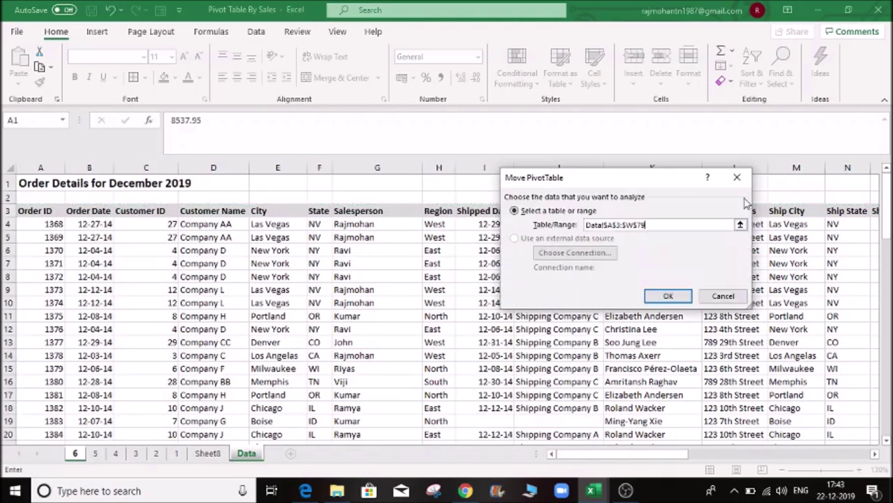
click(669, 294)
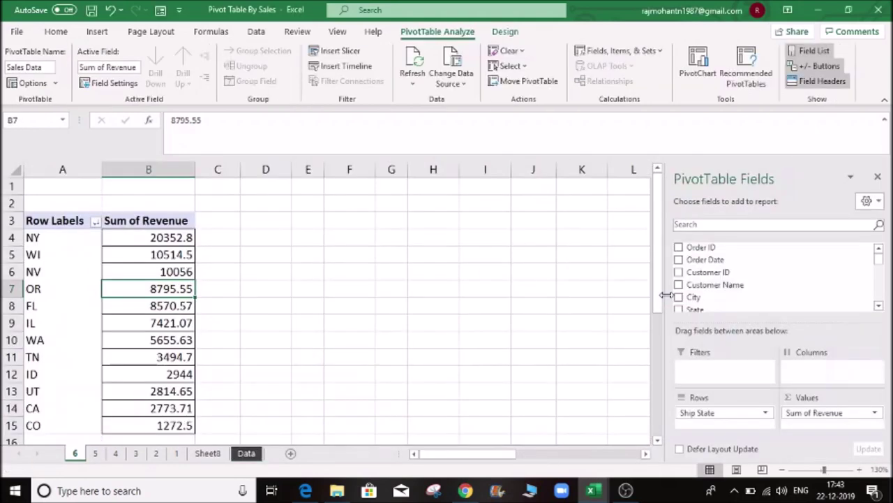
right_click(163, 292)
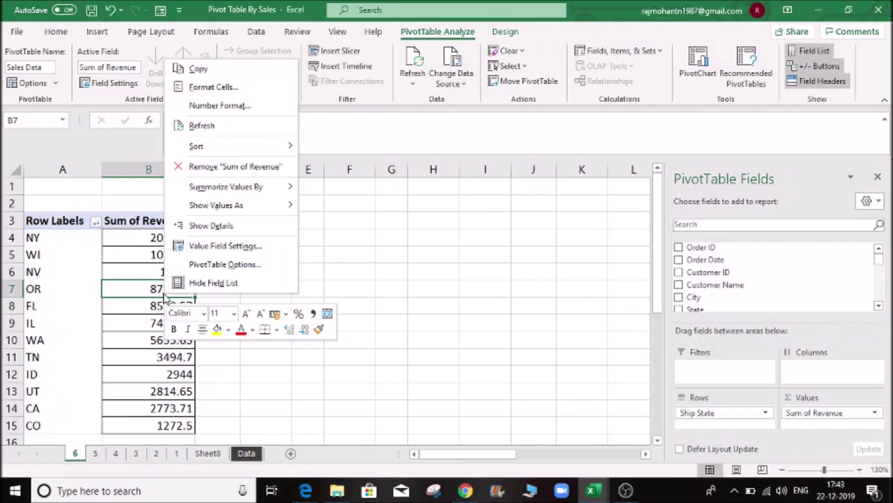
click(240, 125)
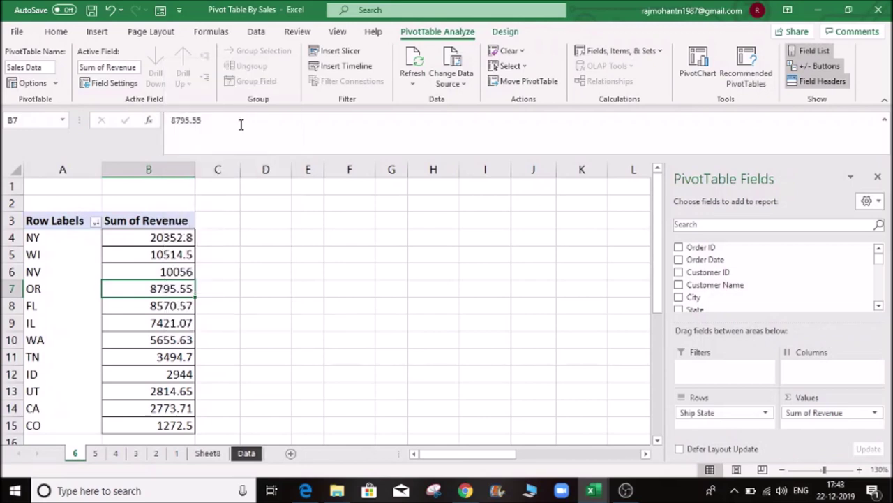